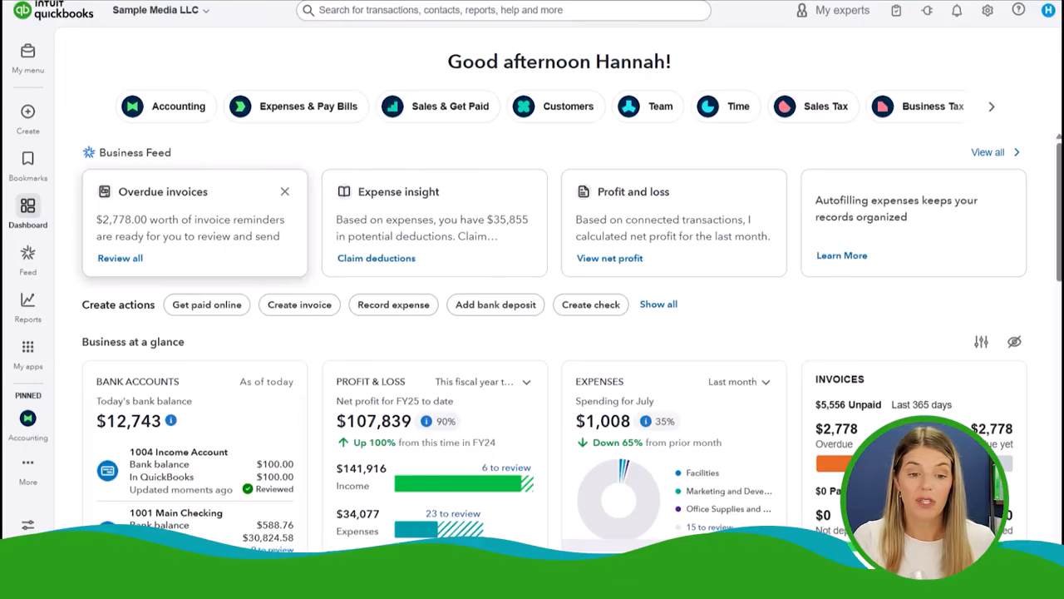
- Open the bank transactions page of the Accounting app and collapse the apps navigation list
click(168, 112)
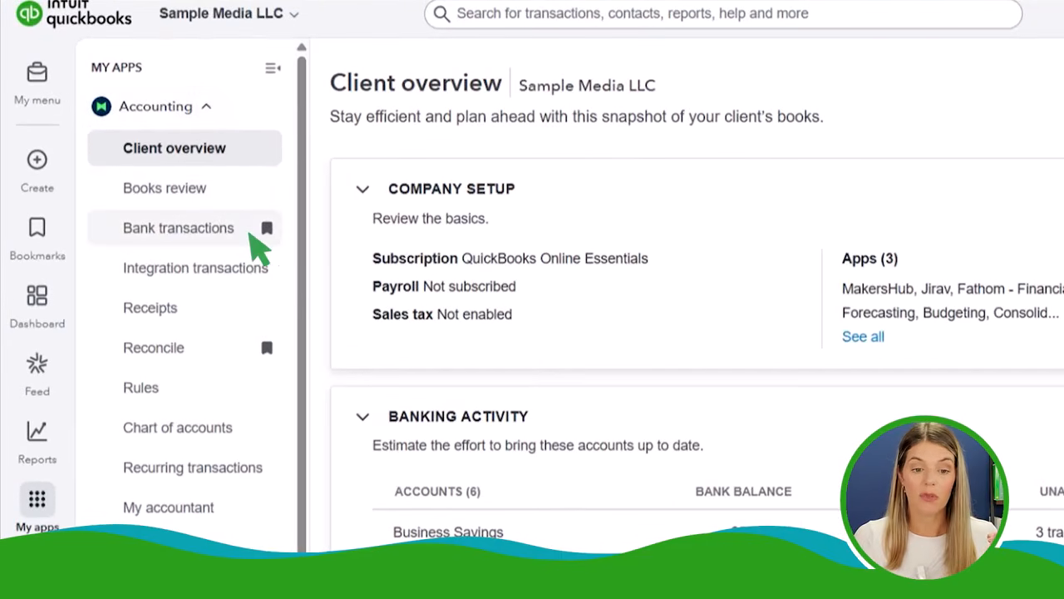
click(250, 233)
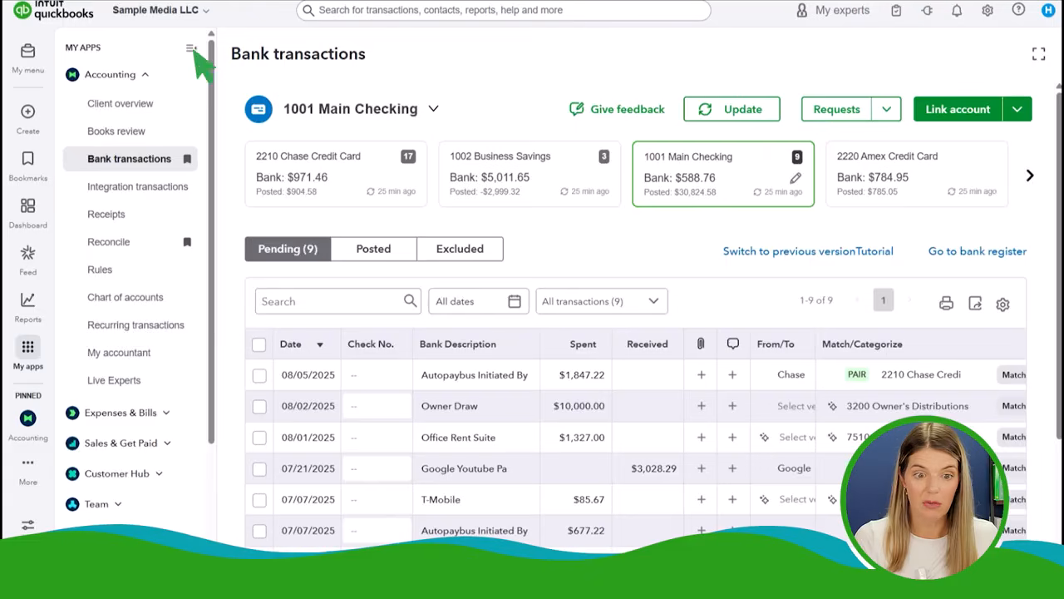
click(193, 48)
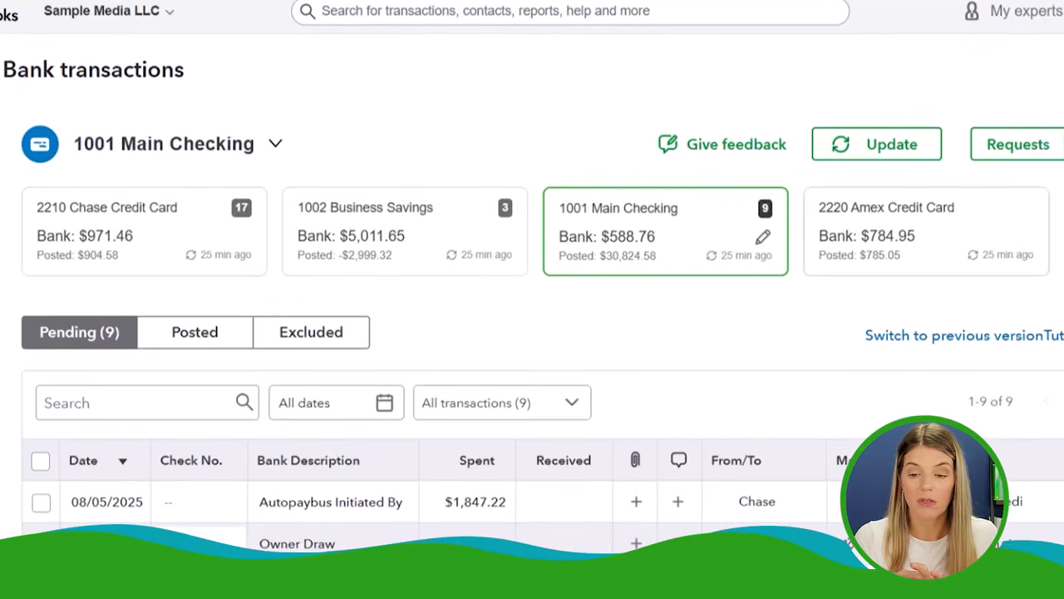
- Look through the linked account cards and open the 2210 Chase Credit Card account
click(1063, 234)
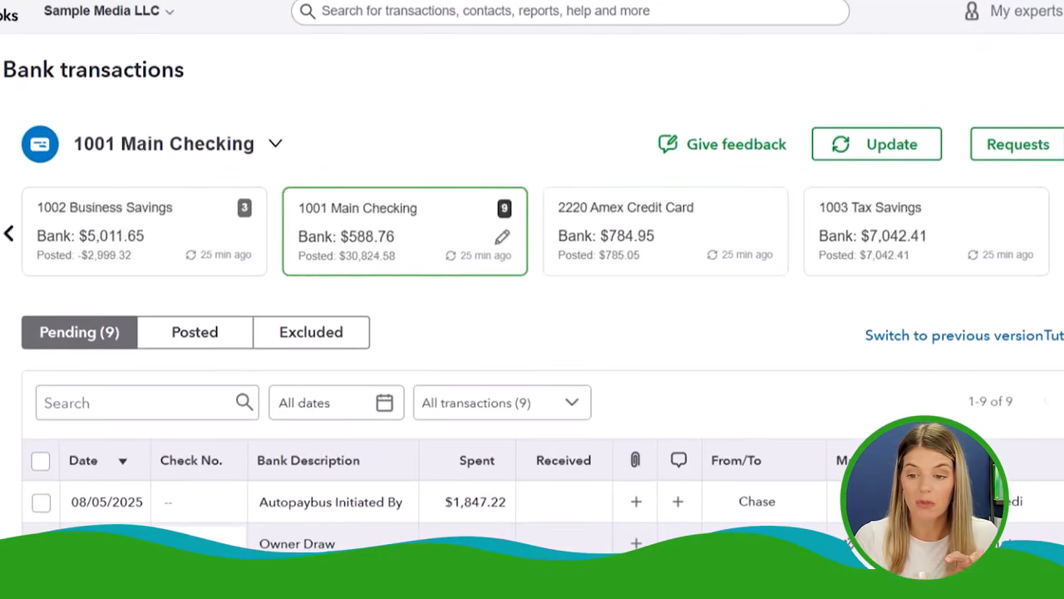
click(1063, 234)
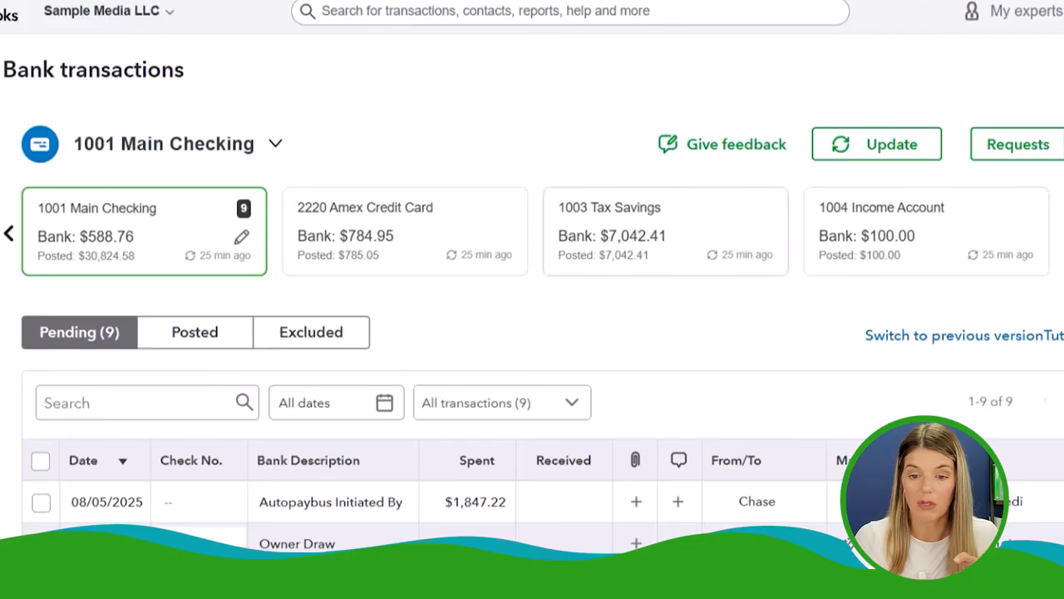
double_click(8, 233)
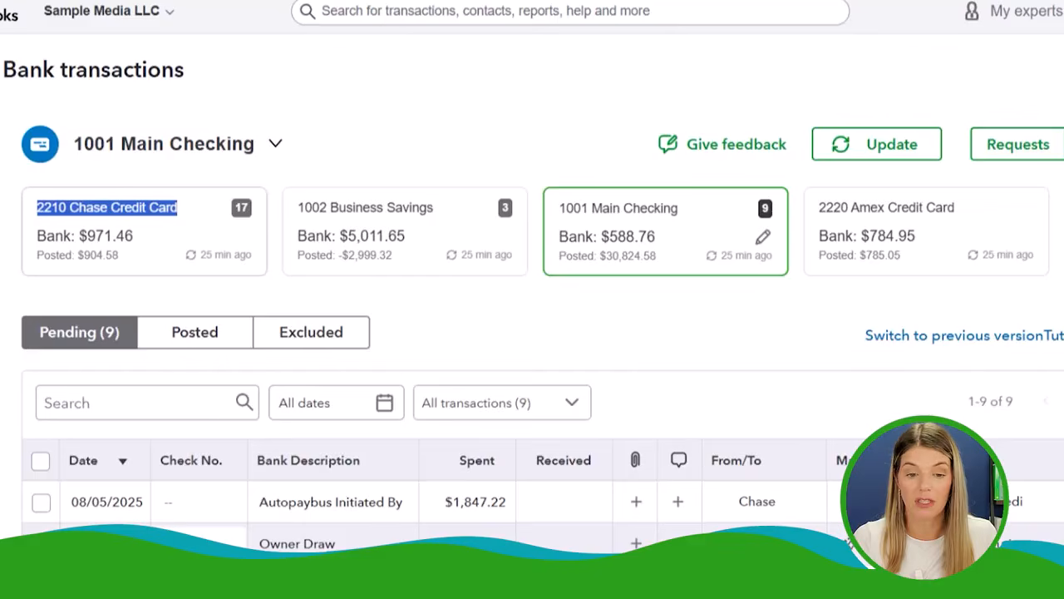
click(124, 218)
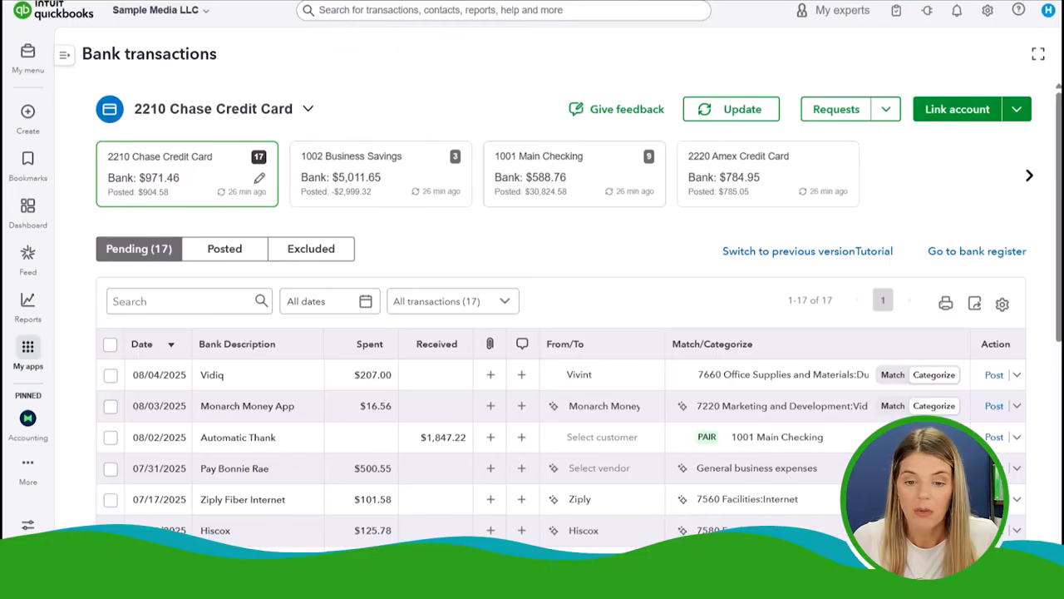
- Open the 1001 Main Checking account and sort its pending transactions by From/To in ascending order
click(620, 178)
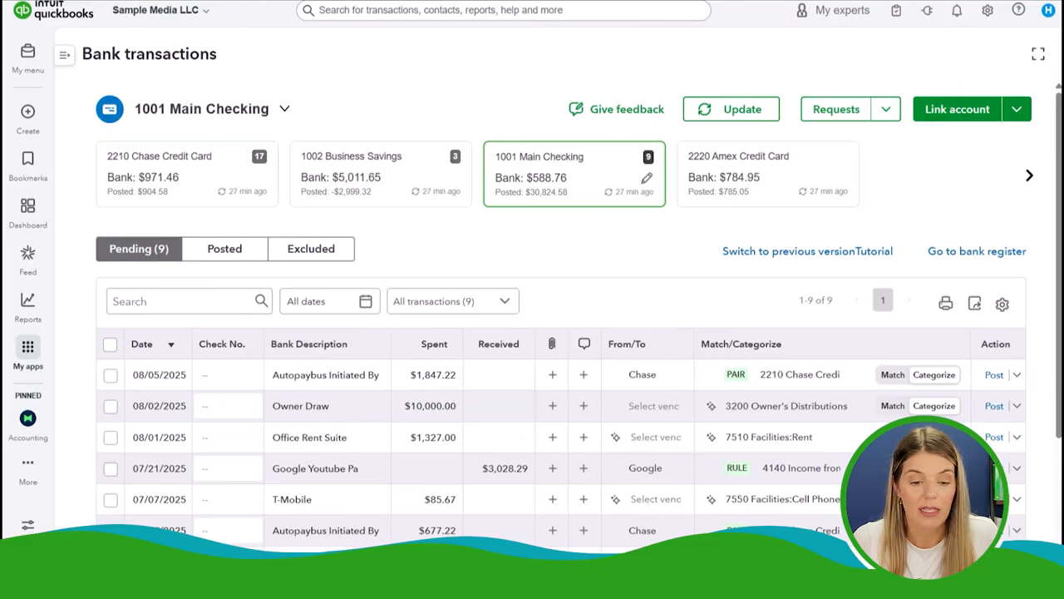
scroll(533, 375, down, 2)
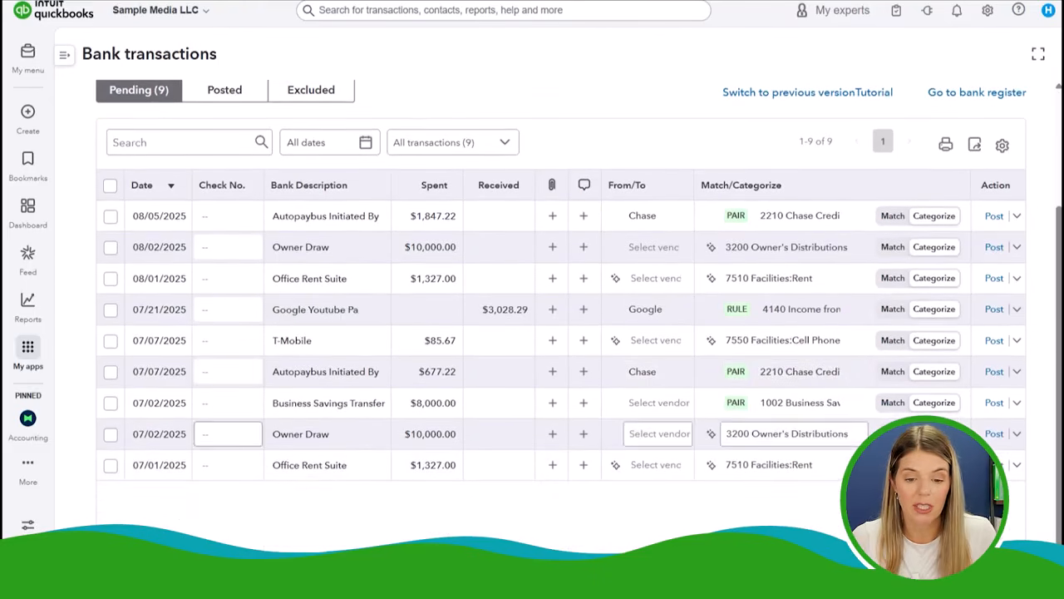
click(170, 187)
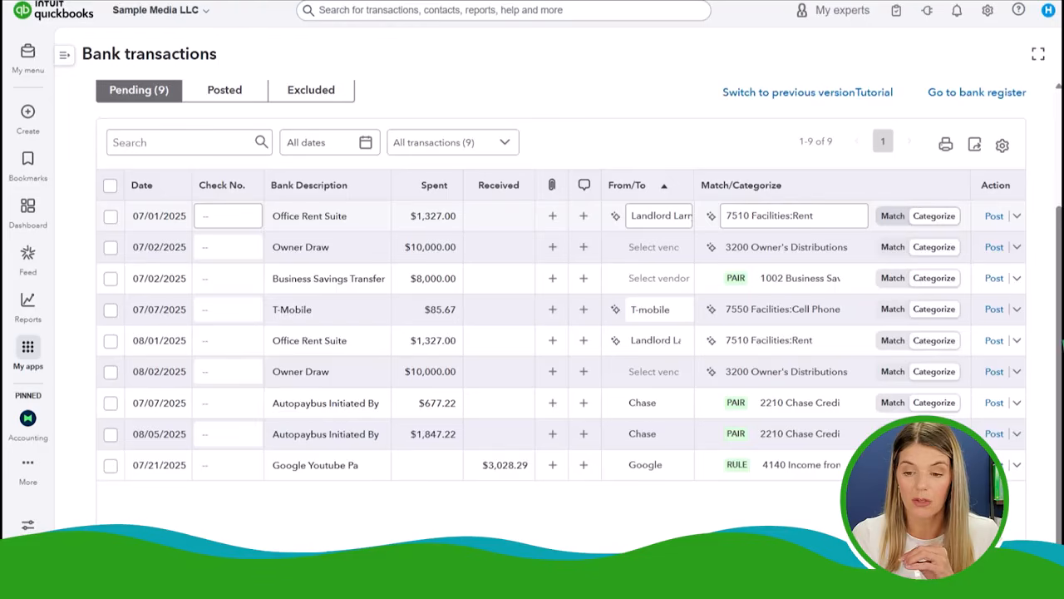
- Check the 07/01/2025 Office Rent Suite transaction for other matches and post it under 7510 Facilities:Rent
click(893, 215)
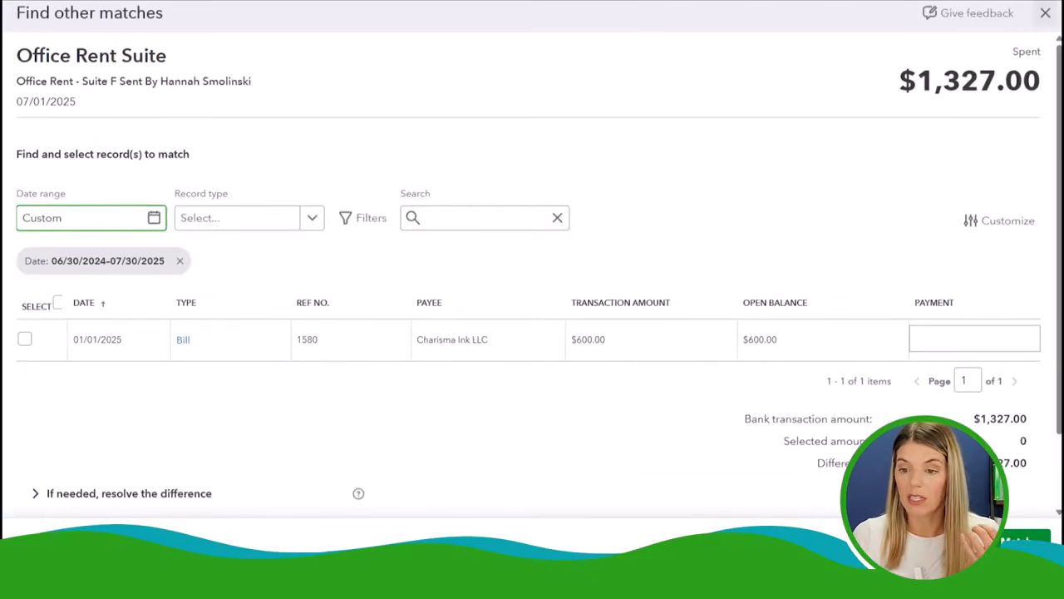
click(1045, 14)
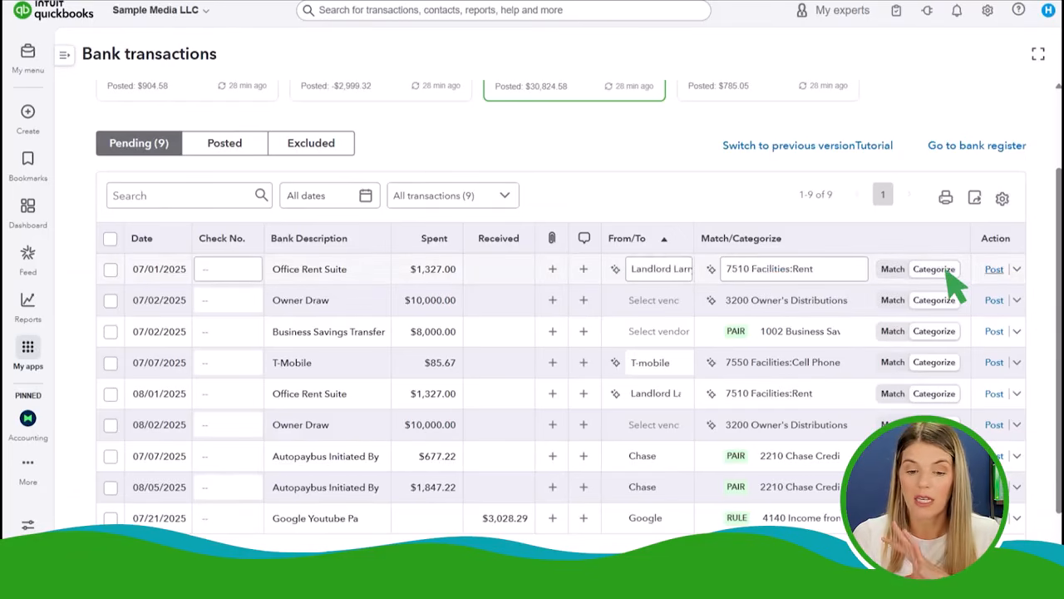
click(993, 269)
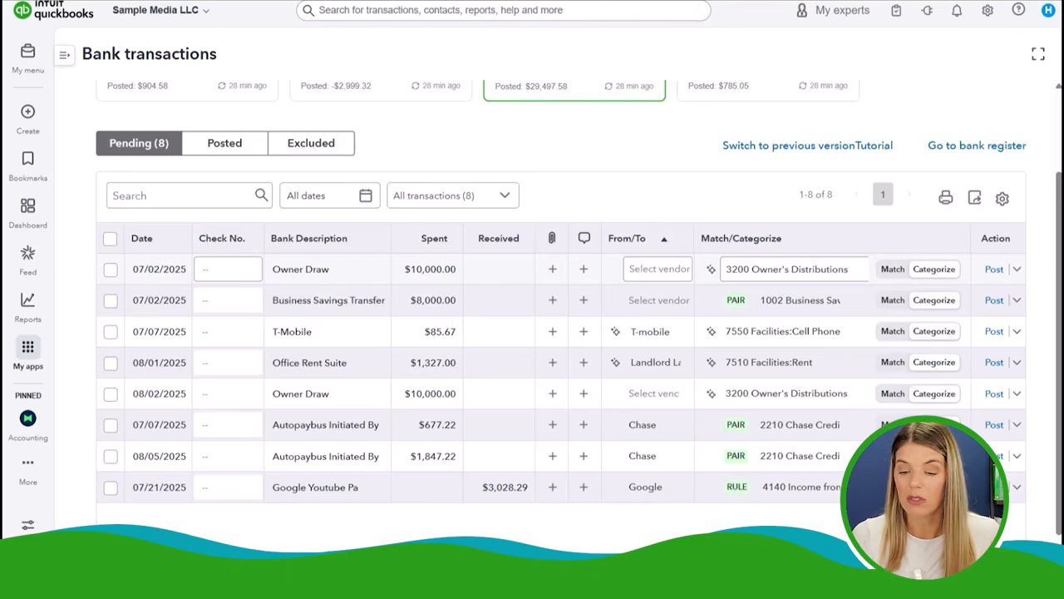
- Post all remaining pending 1001 Main Checking transactions, from the 07/02/2025 Owner Draw through the Google Youtube deposit, with their suggested categories and pairings
click(995, 269)
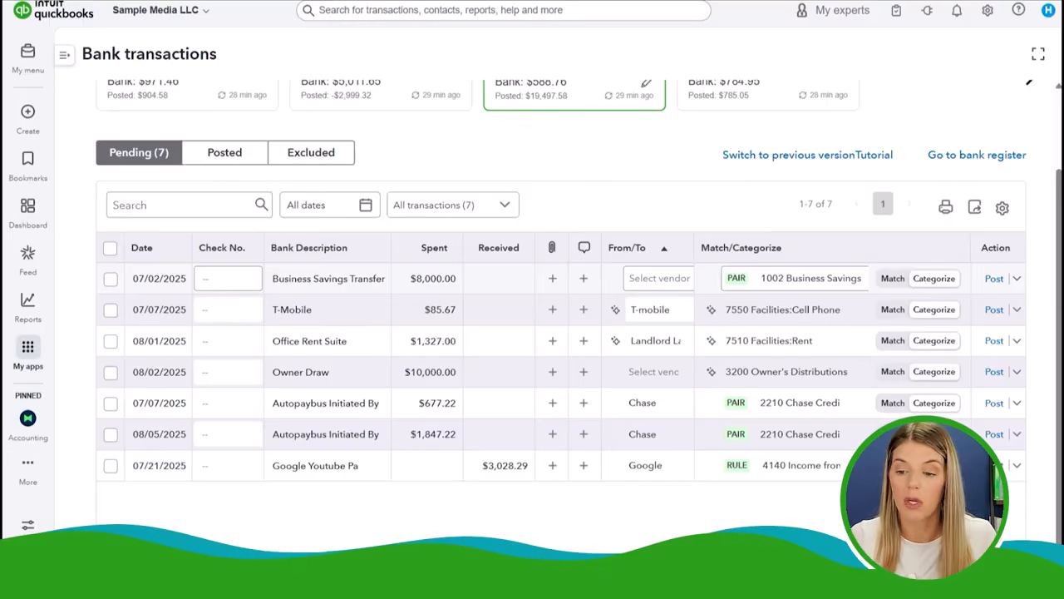
click(994, 279)
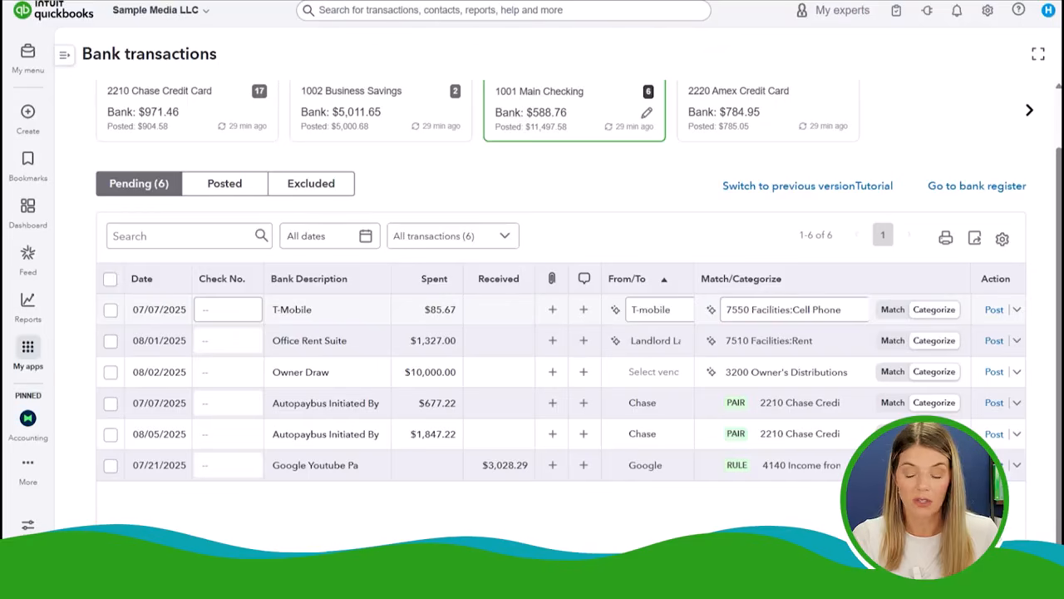
click(994, 309)
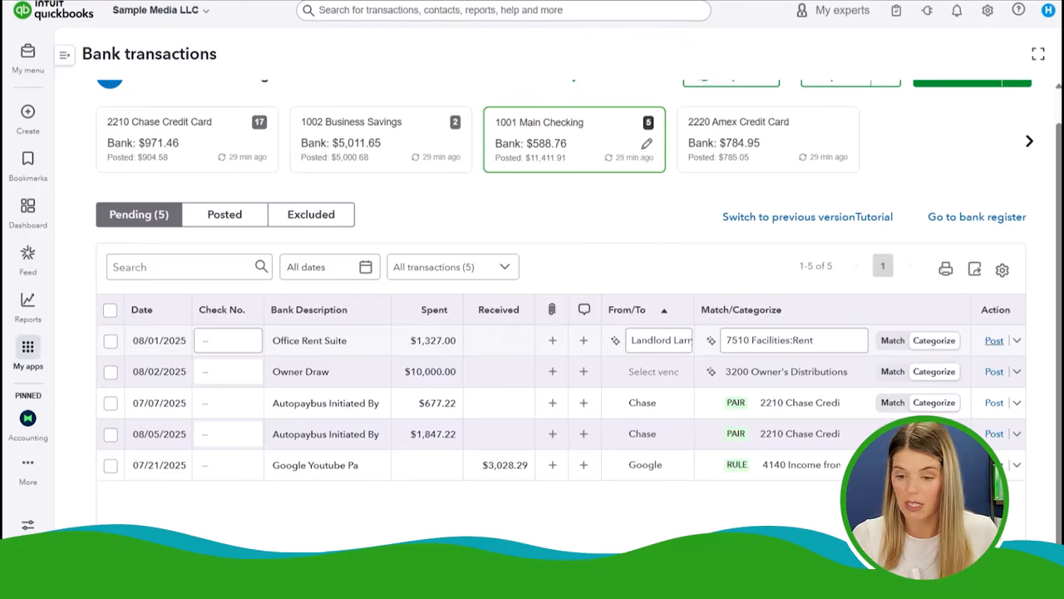
click(993, 340)
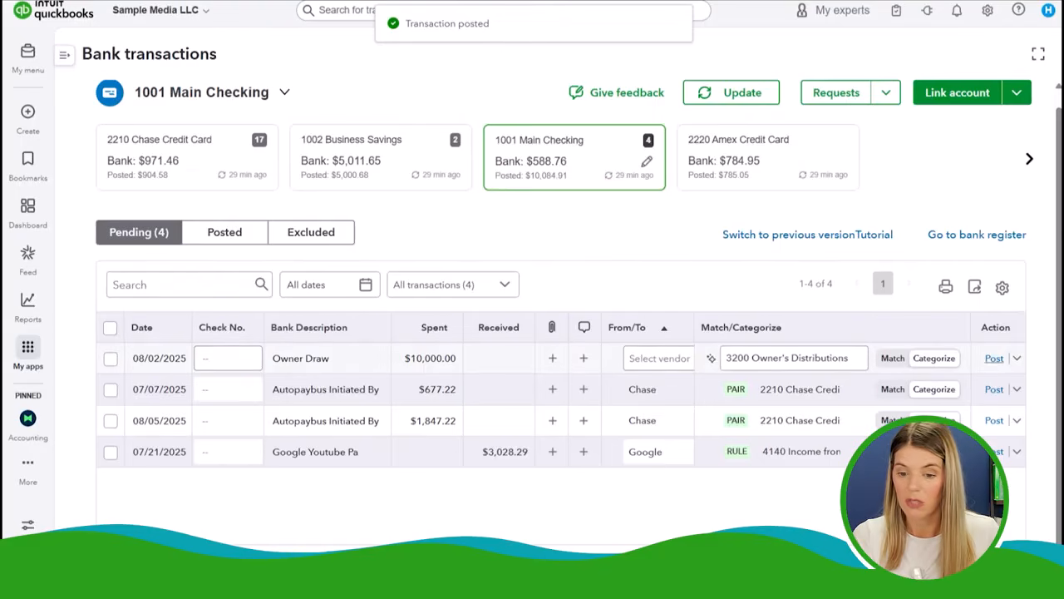
click(994, 358)
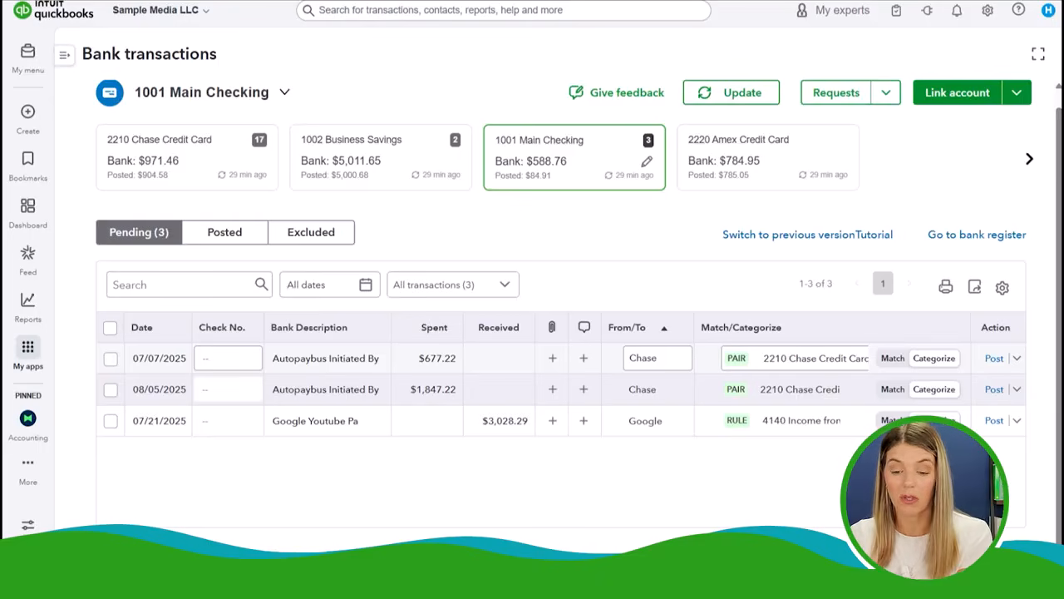
click(994, 358)
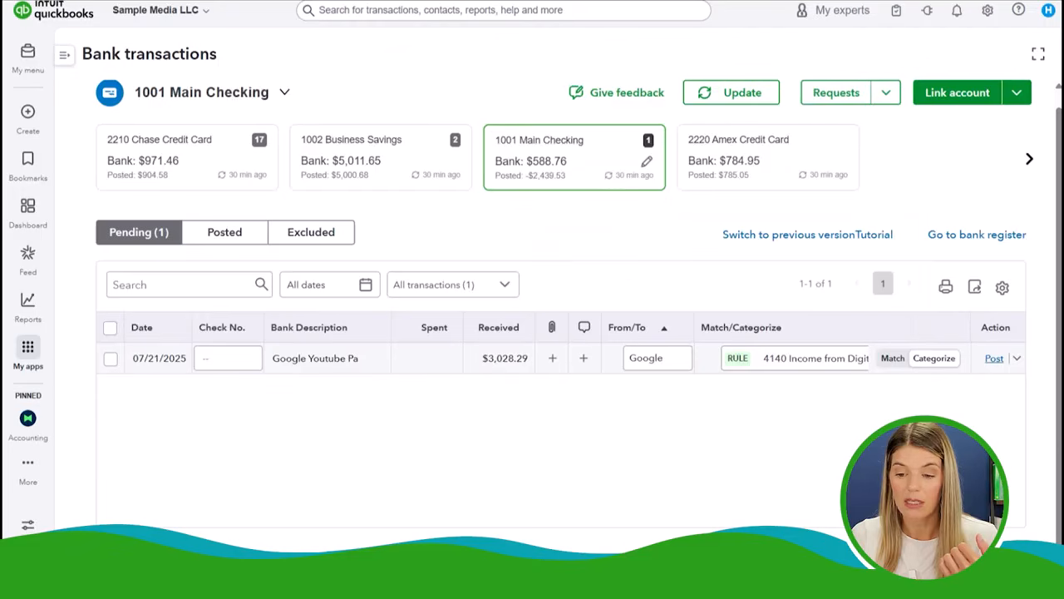
click(995, 357)
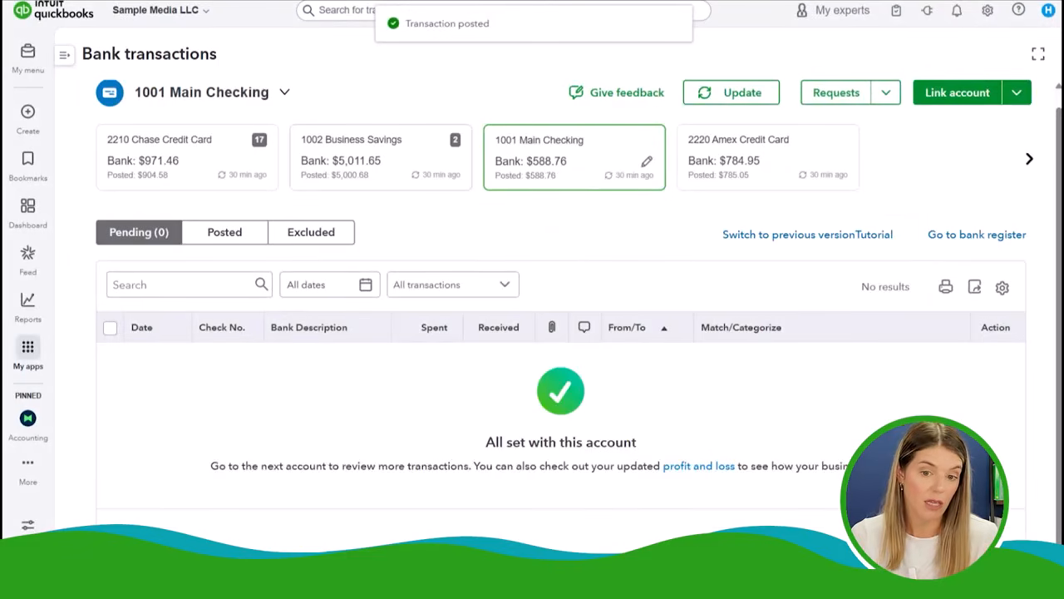
- In 1002 Business Savings, assign RelayFi as the customer of the June and July Relay Interest transactions and post them under account 4150
click(402, 164)
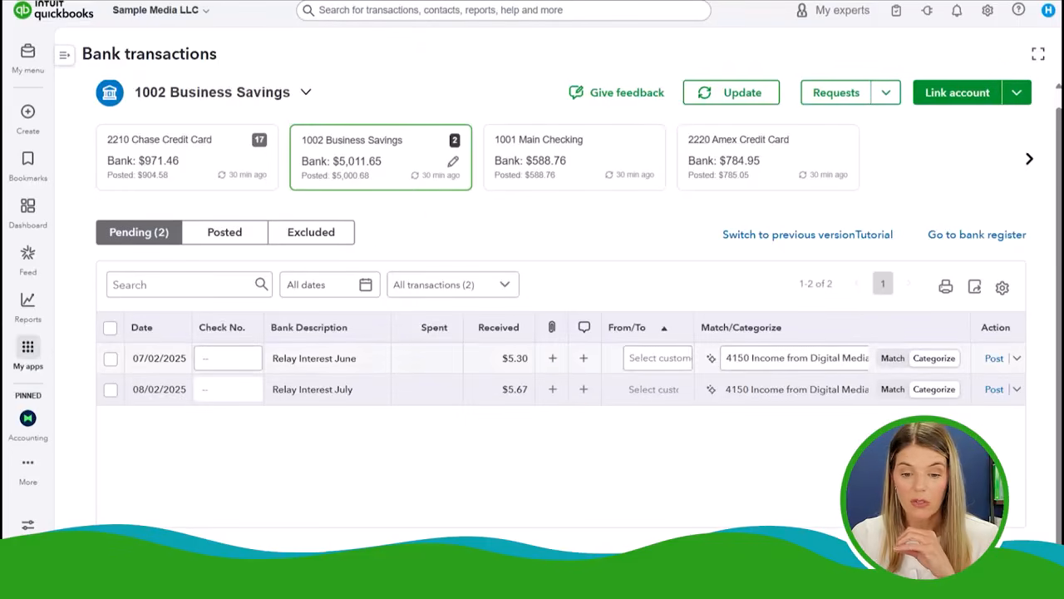
click(796, 359)
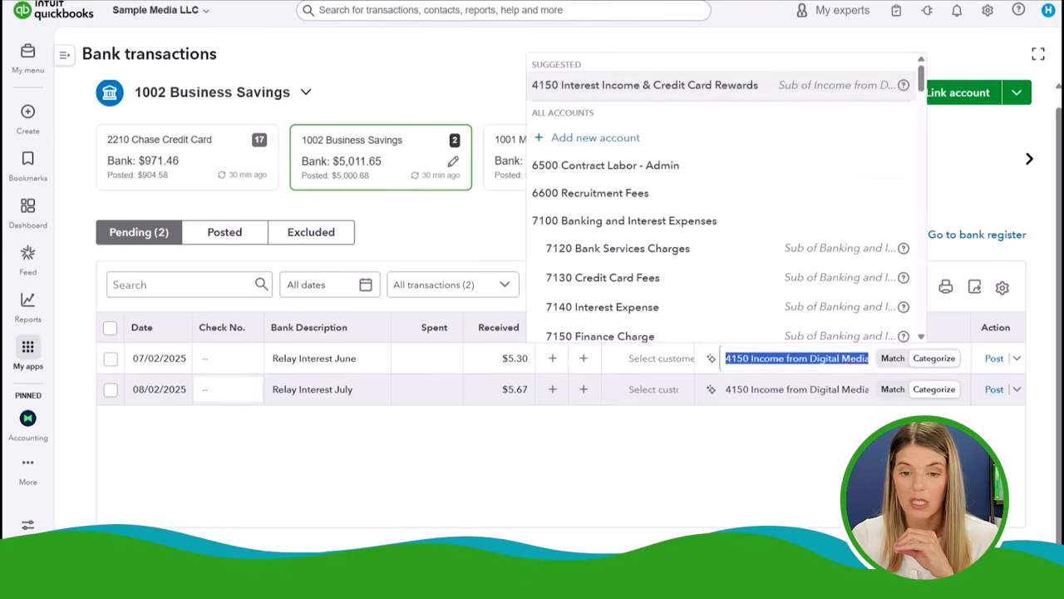
click(748, 458)
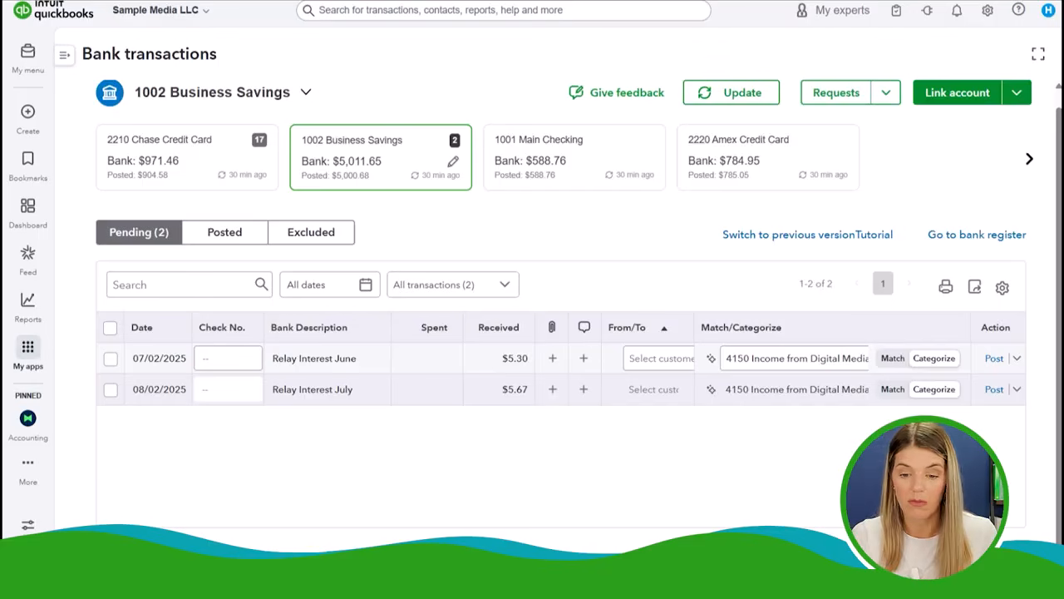
click(660, 359)
click(647, 318)
click(653, 390)
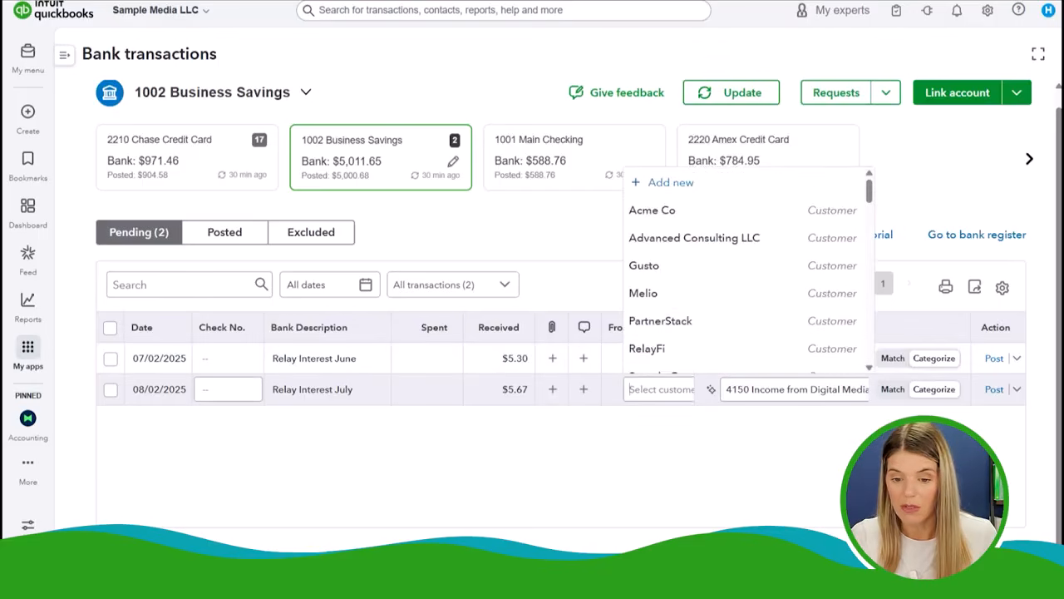
click(647, 349)
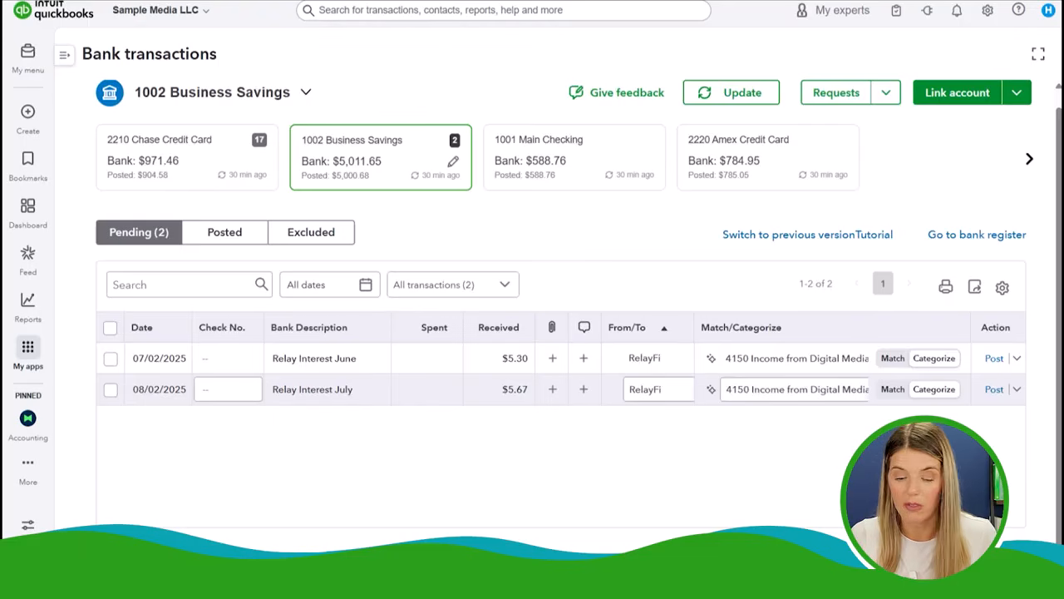
click(995, 358)
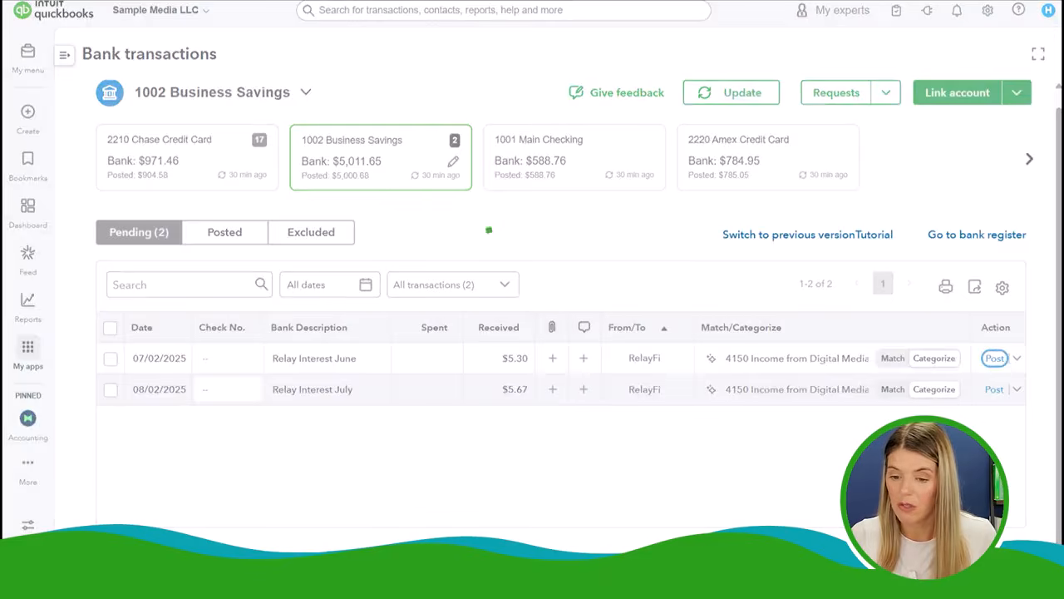
- Open the 2210 Chase Credit Card account and add 99 Designs as a new vendor for the 99designs.com Contests transaction
click(129, 175)
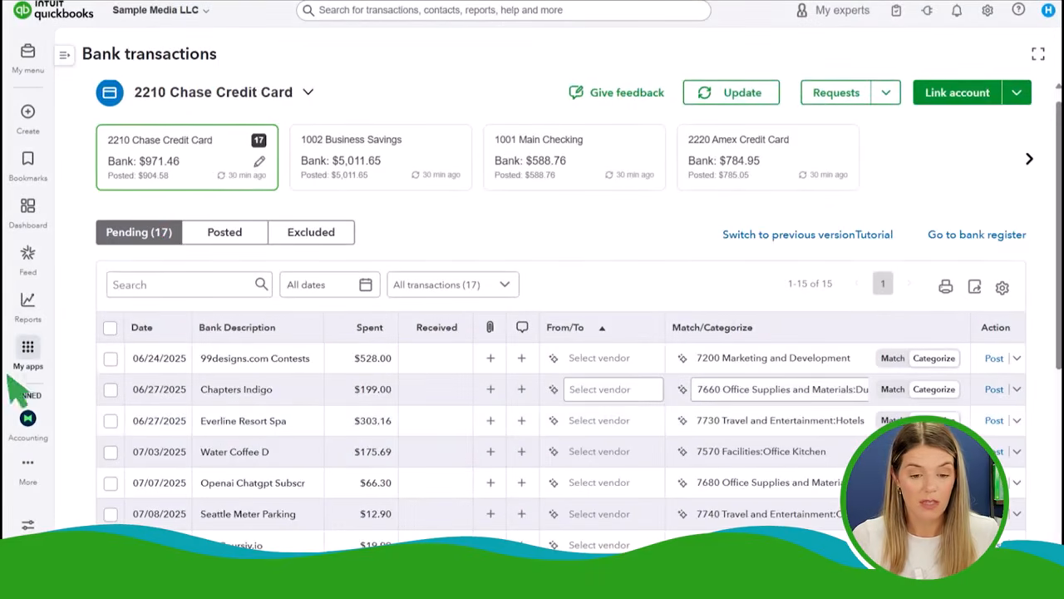
scroll(532, 333, down, 2)
scroll(532, 333, down, 2)
scroll(532, 333, up, 4)
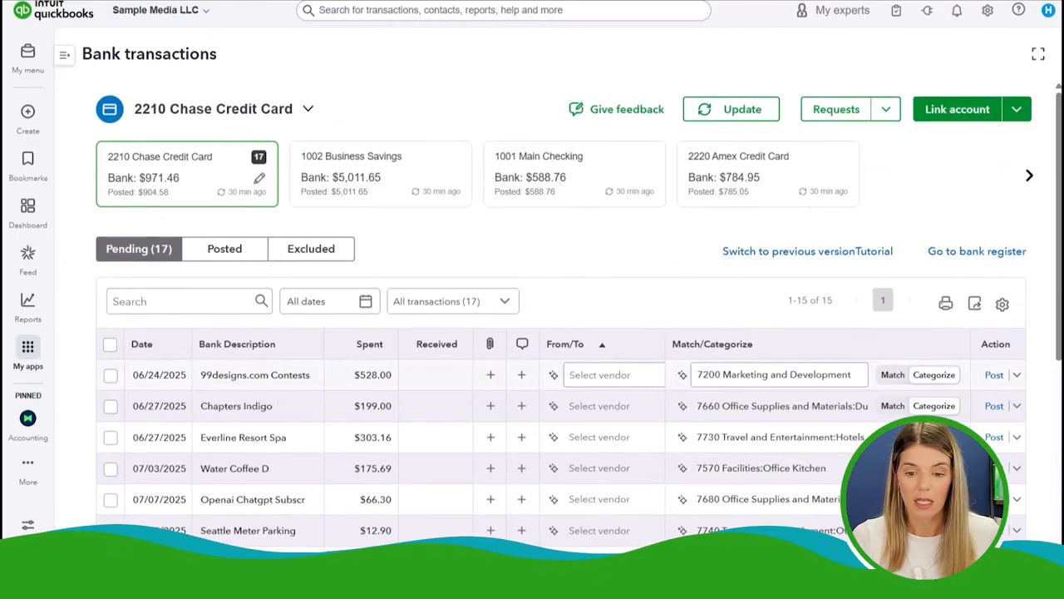
click(614, 375)
text(99)
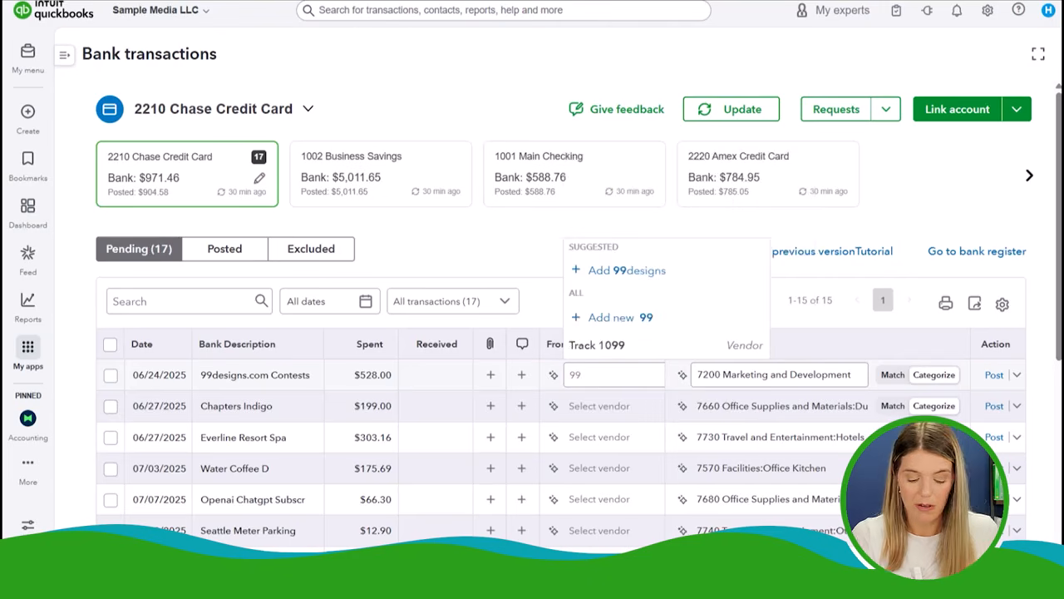
text( Designs)
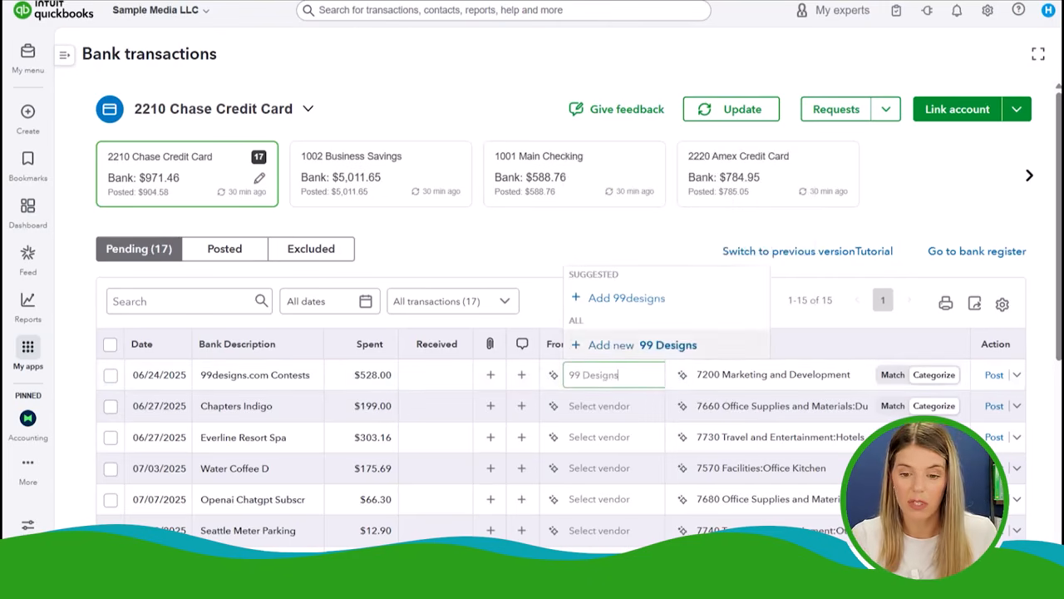
click(642, 345)
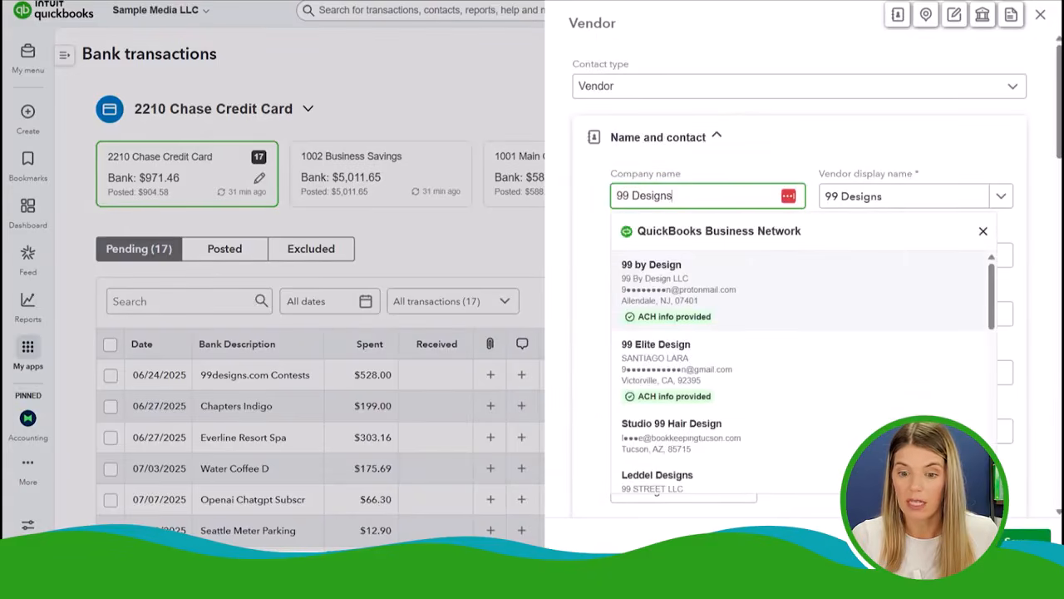
click(983, 231)
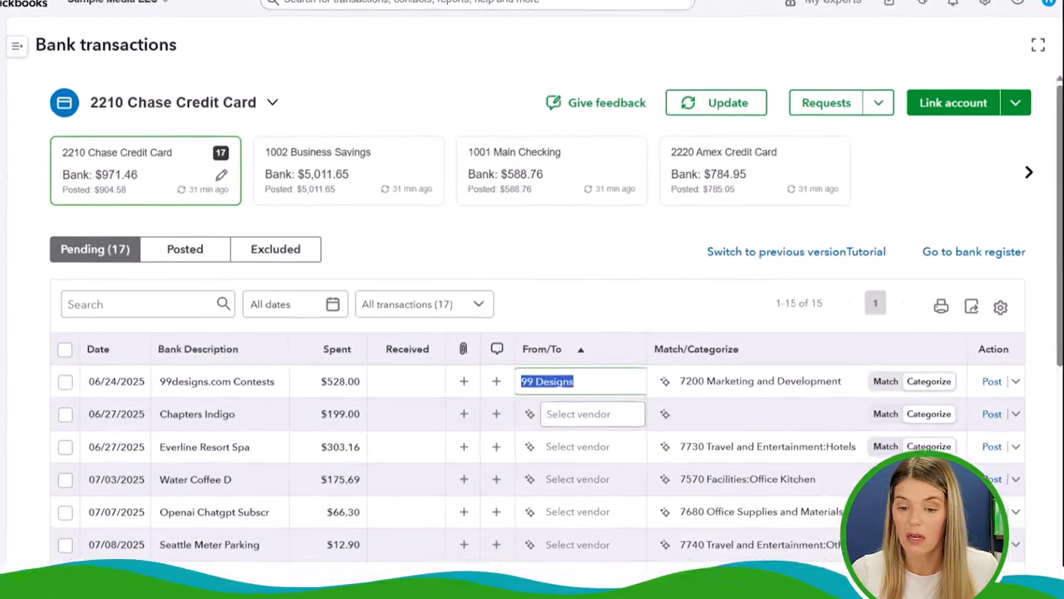
- Categorize the 06/24/2025 99designs.com Contests transaction under 7230 Sales And Marketing and post it
click(651, 396)
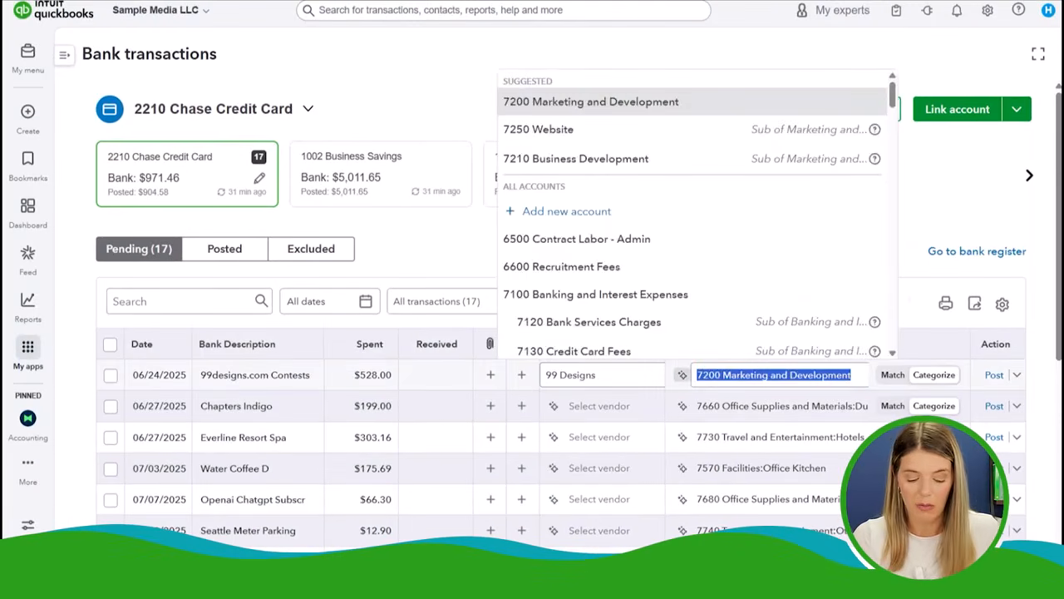
text(mark)
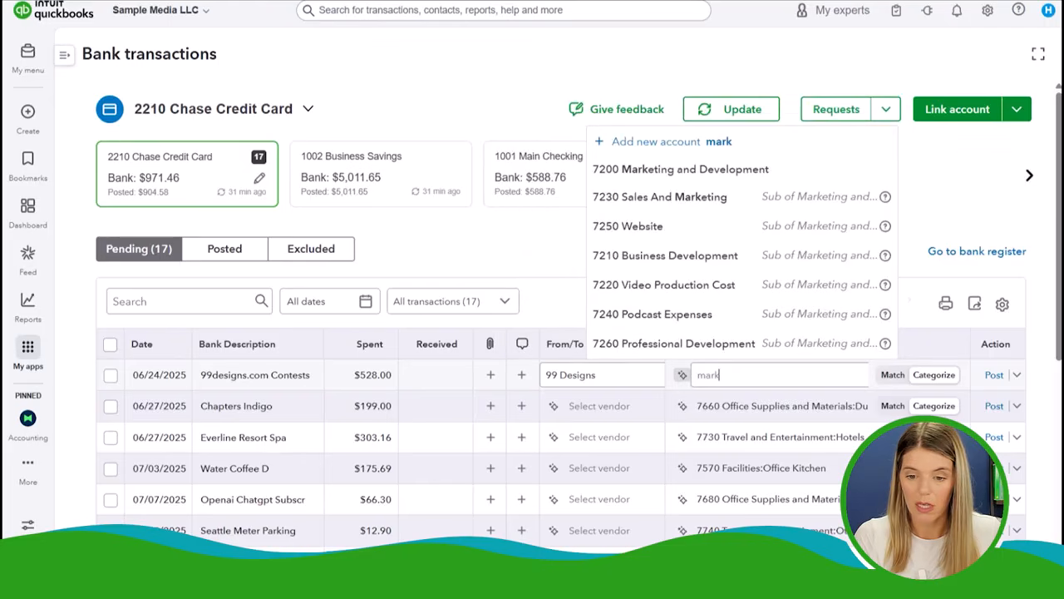
text(e)
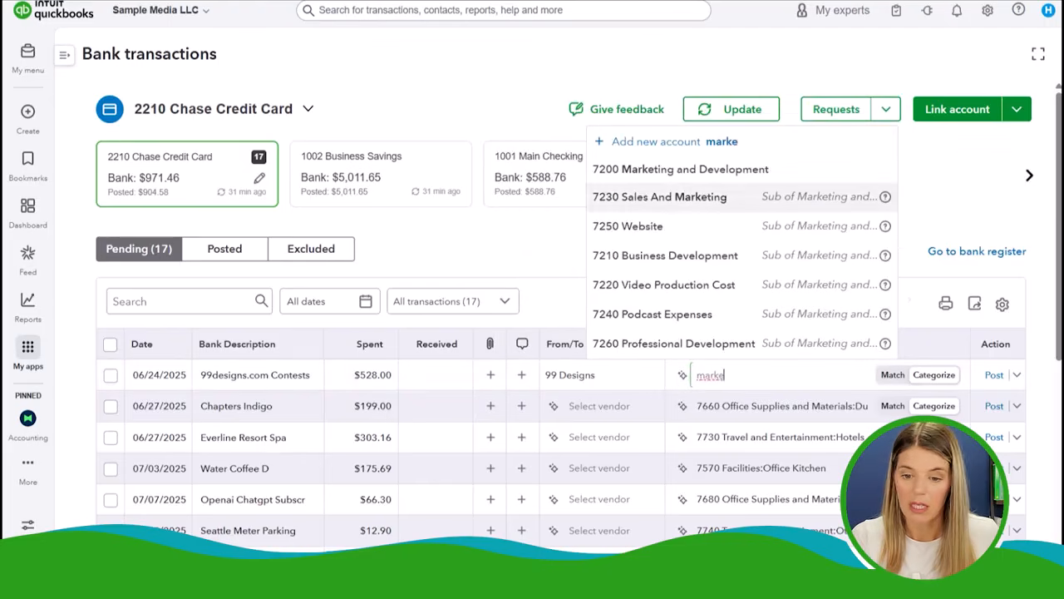
click(682, 197)
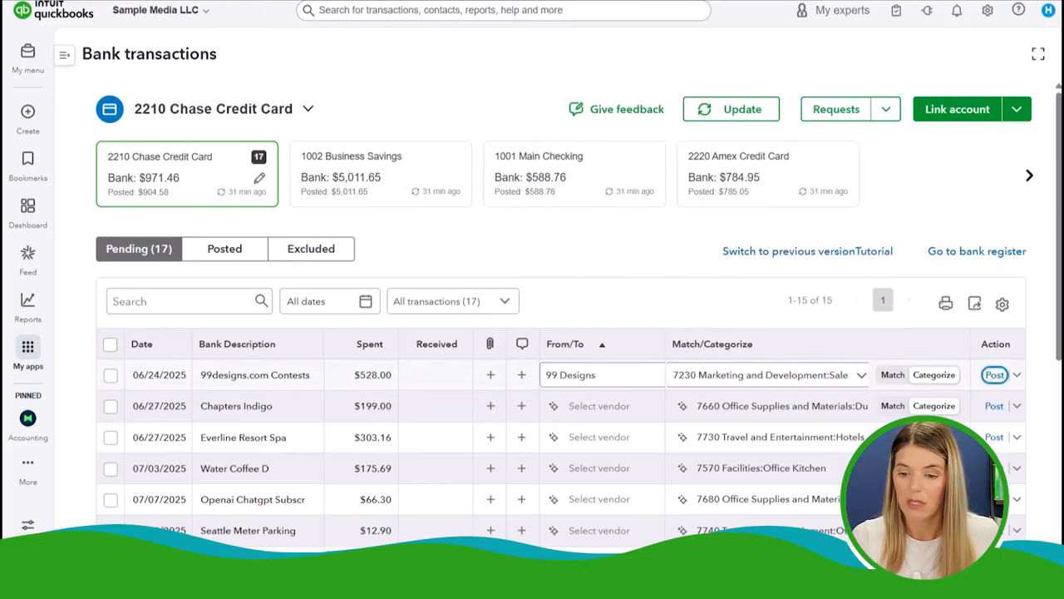
click(995, 374)
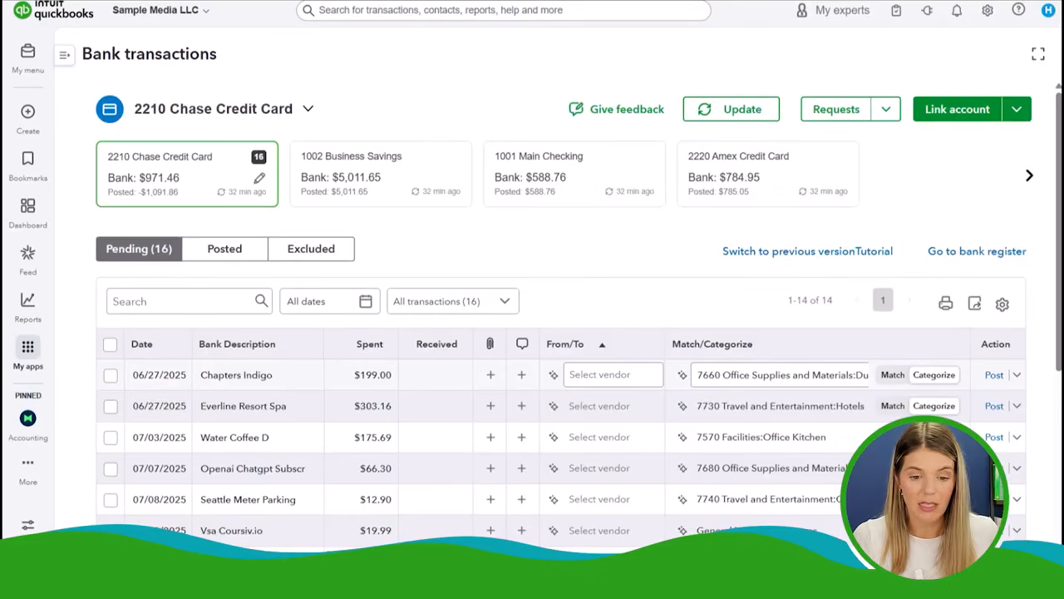
- Categorize the 06/27/2025 Chapters Indigo transaction under 7260 Professional Development and post it
click(758, 375)
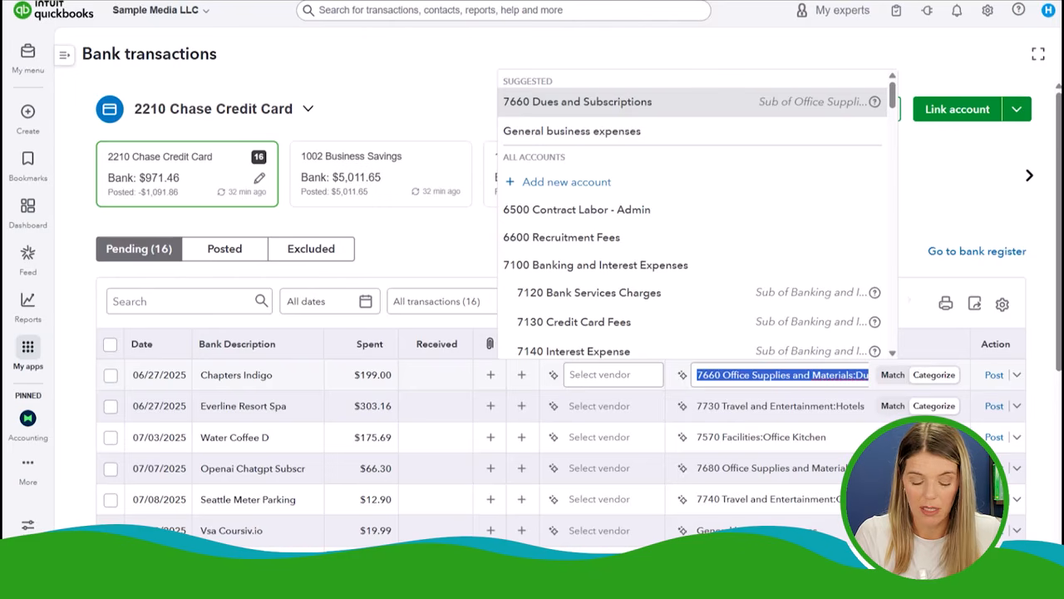
text(prof)
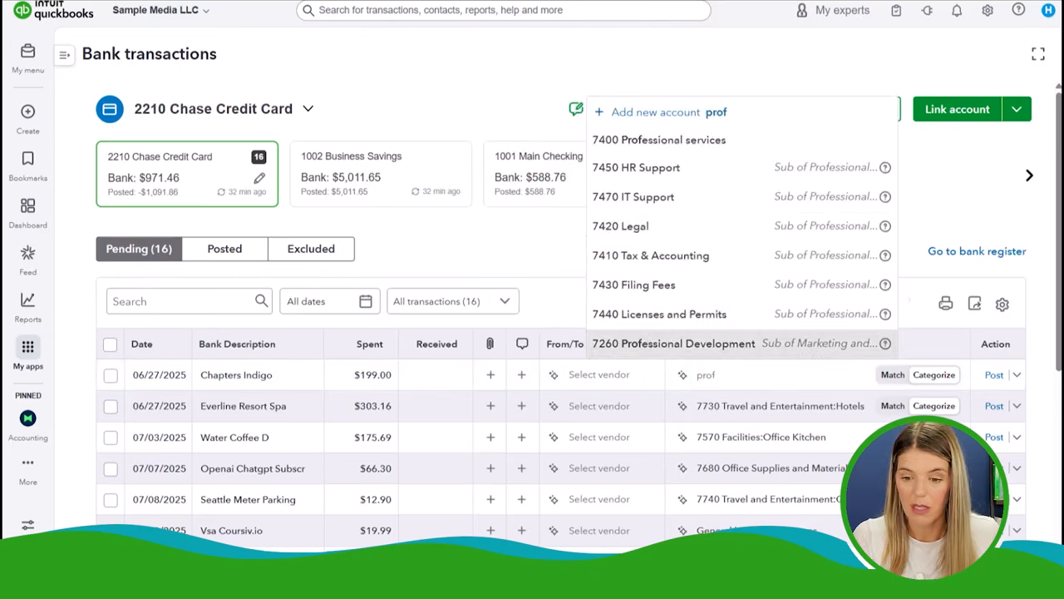
click(683, 345)
click(994, 375)
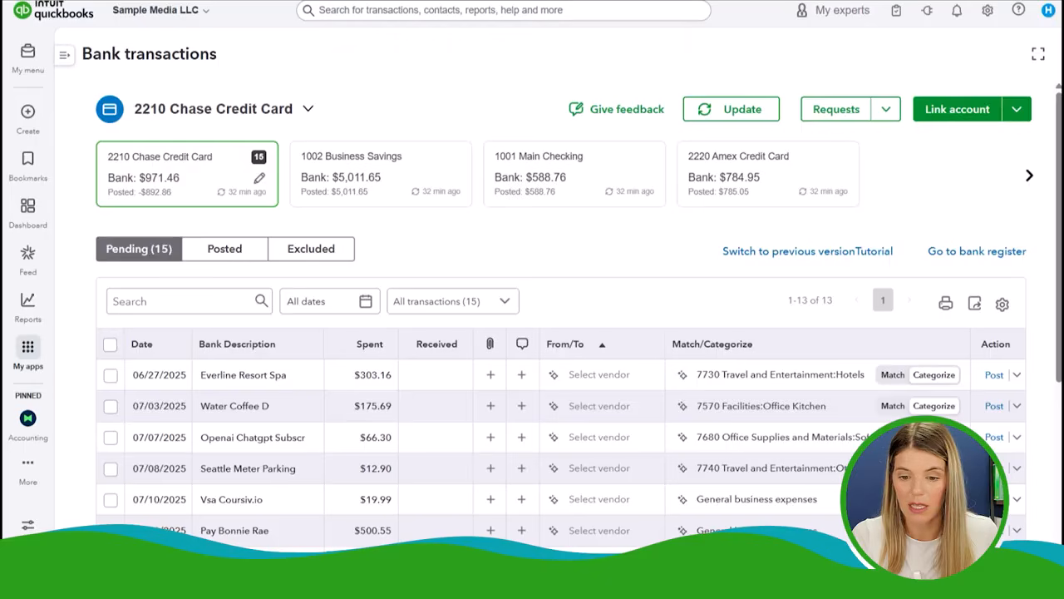
- Narrow the From/To column and enter Hotel as the vendor of the 06/27/2025 Everline Resort Spa transaction
drag(665, 344, 642, 344)
click(602, 375)
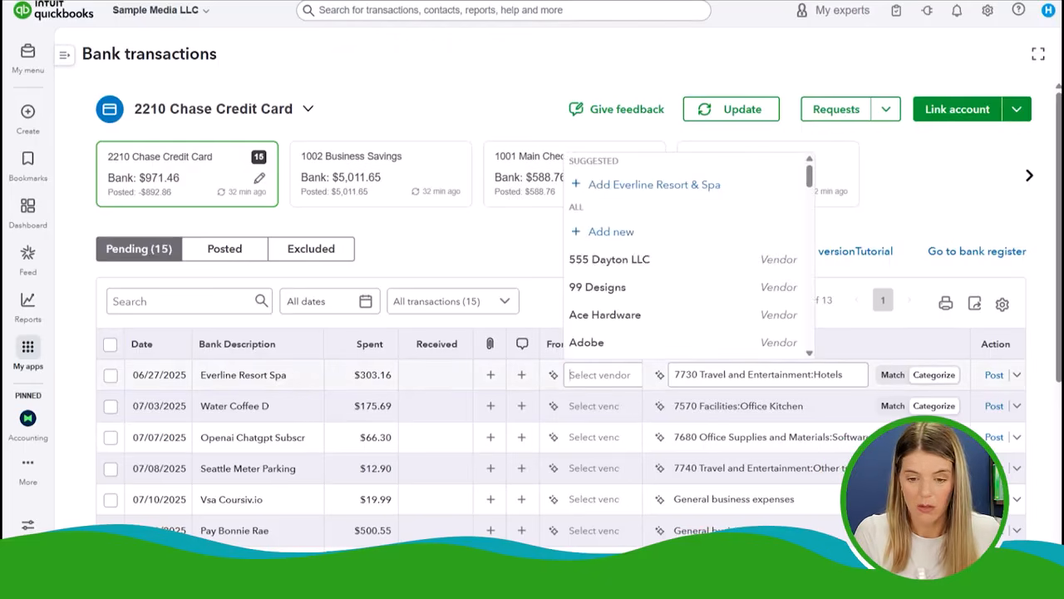
text(Hotel)
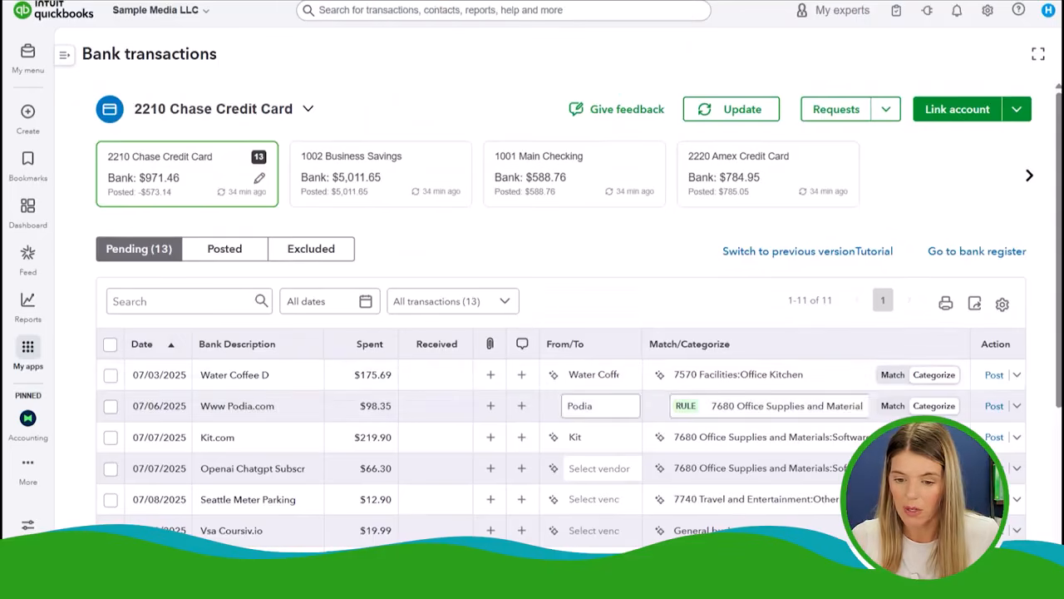
- Post the Water Coffee D, Www Podia.com, Ziply Fiber Internet and Hiscox transactions with their suggested vendors and categories
click(995, 375)
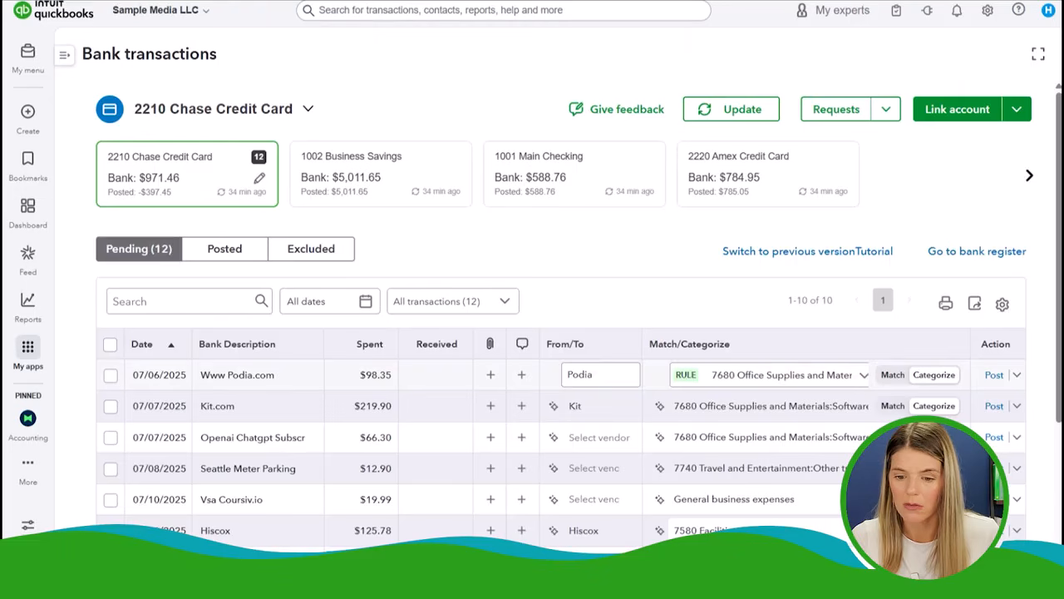
click(836, 375)
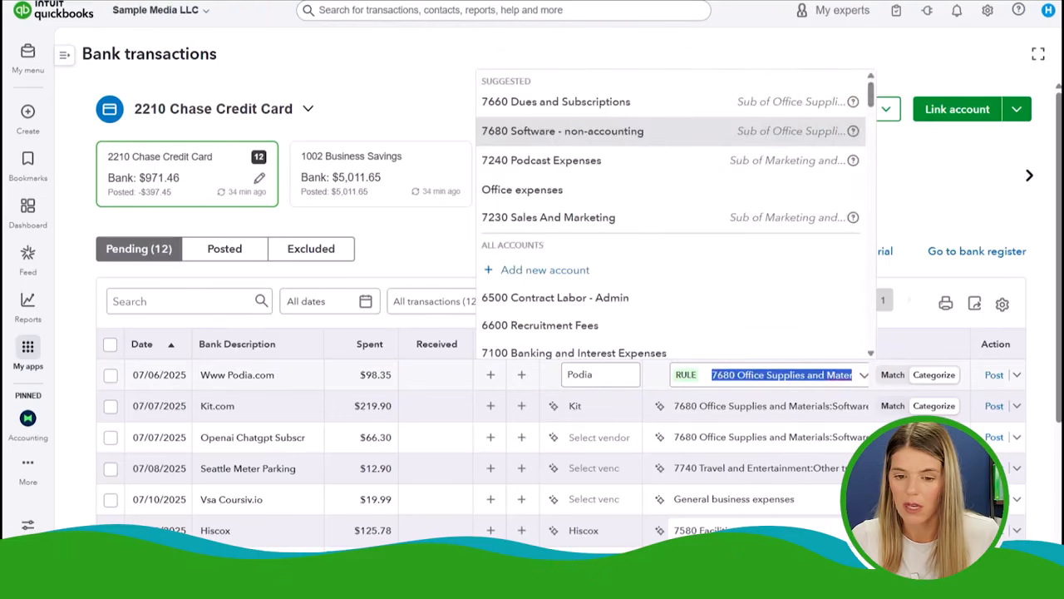
click(913, 344)
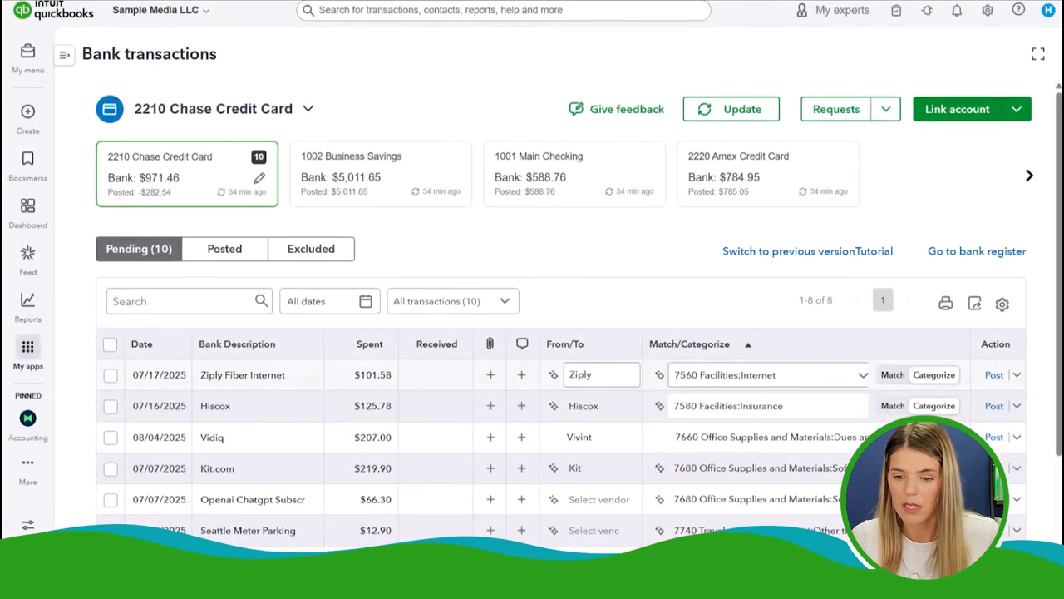
click(994, 374)
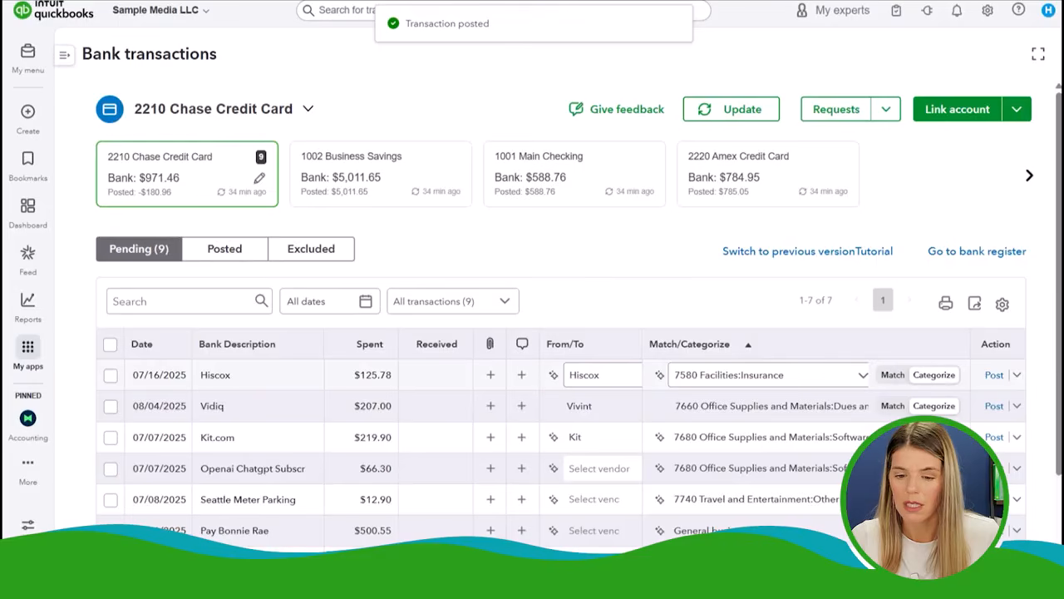
click(995, 374)
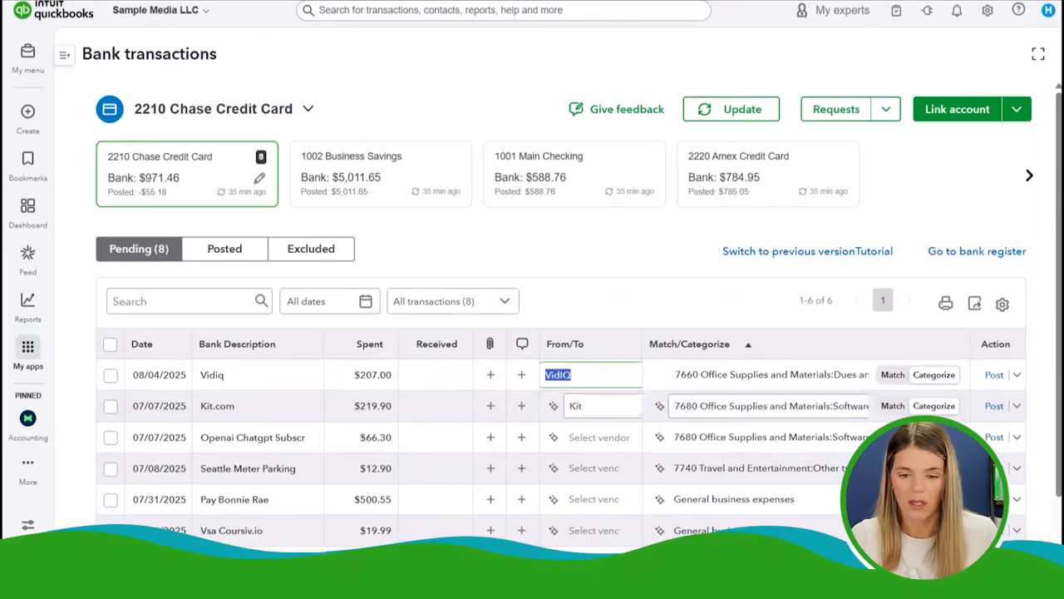
- Post the 08/04/2025 Vidiq transaction with vendor VidIQ under 7680 Software - non-accounting, and post the Kit.com transaction as suggested
key(Tab)
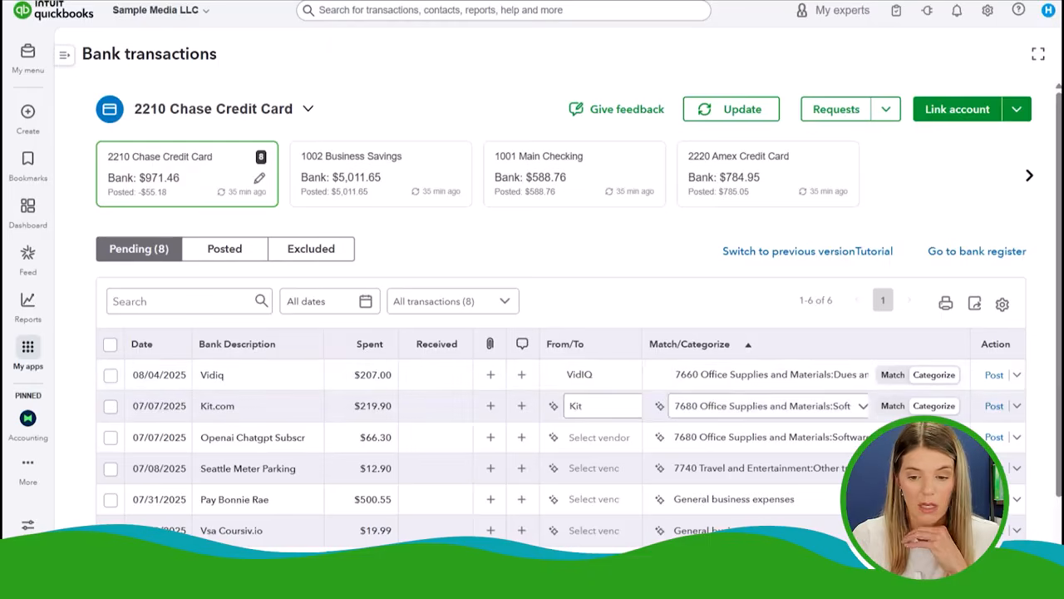
click(718, 374)
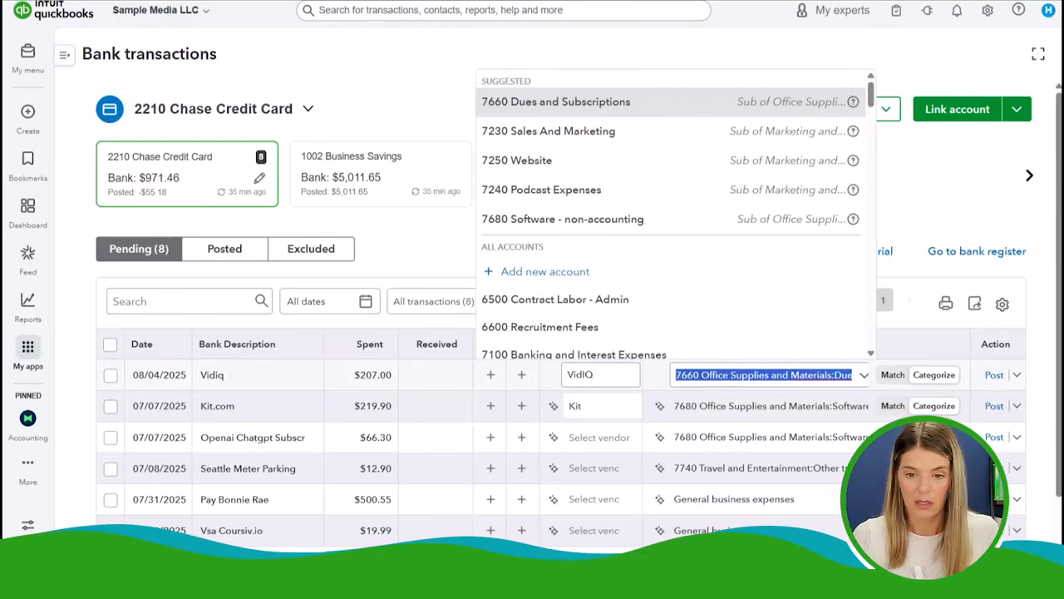
text(soft)
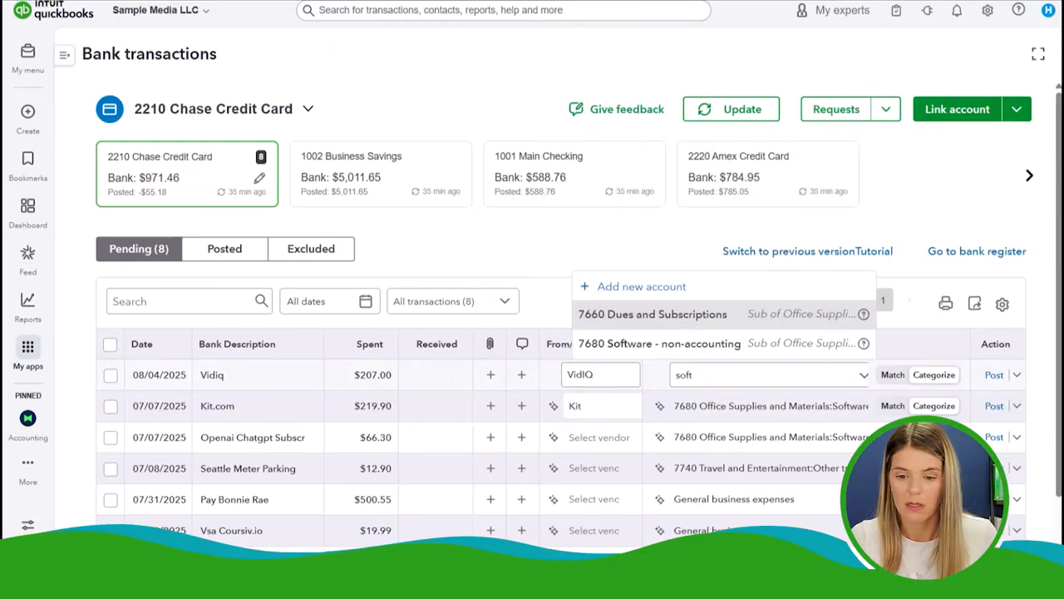
click(707, 343)
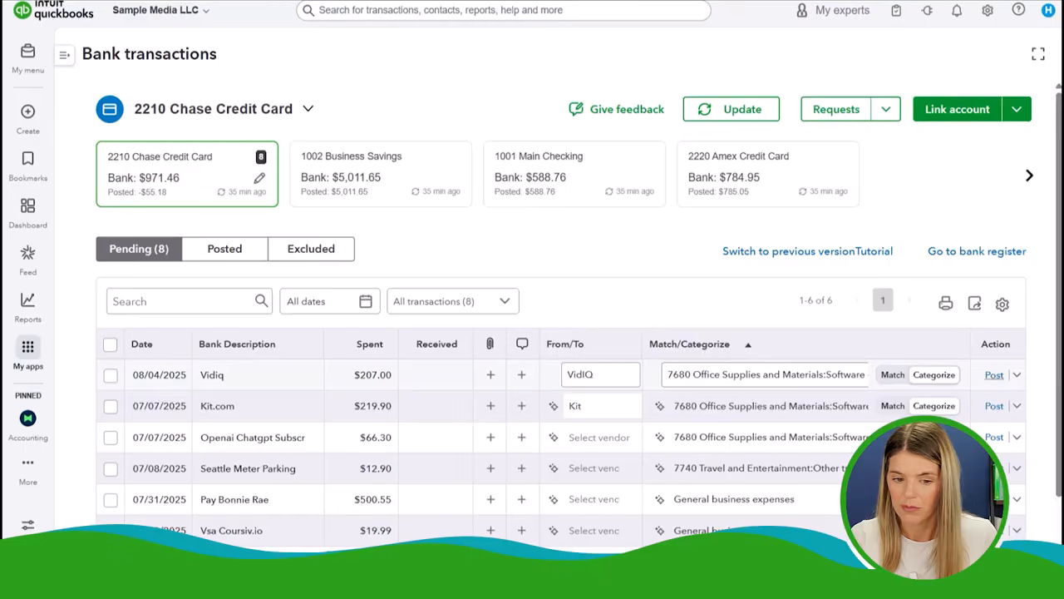
click(994, 375)
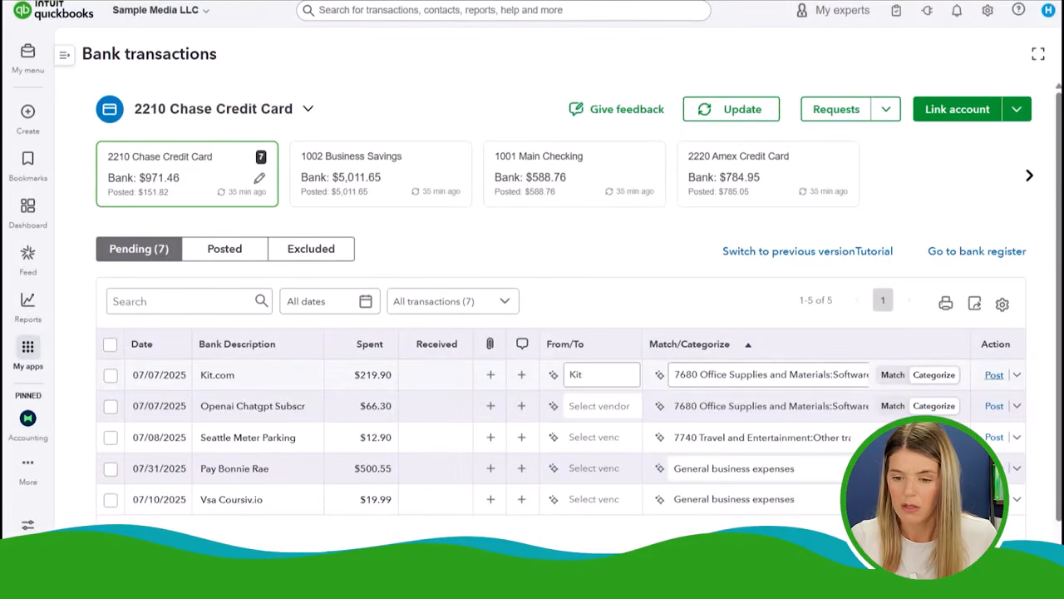
click(995, 374)
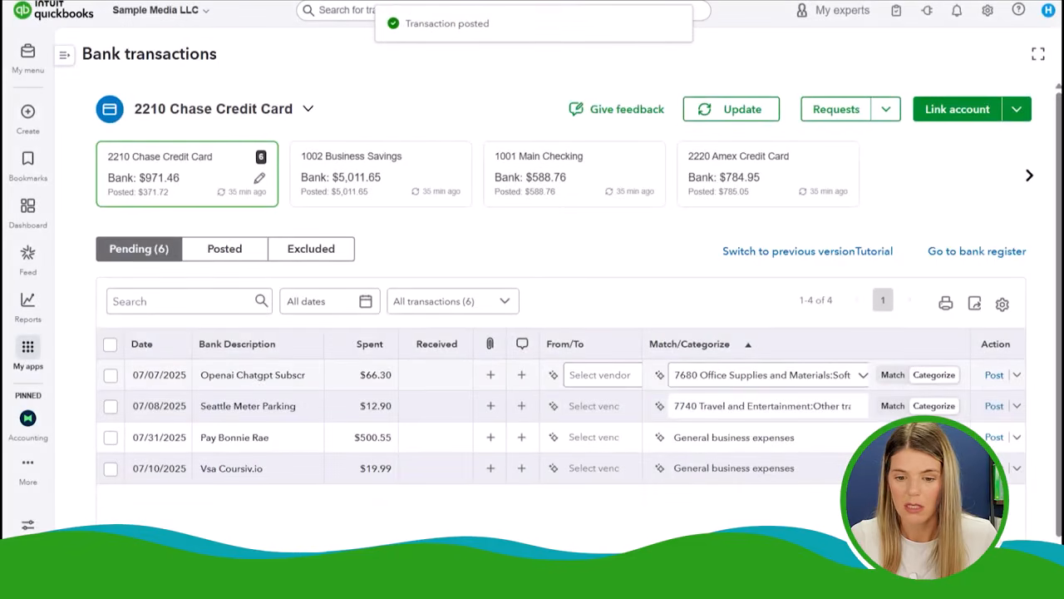
- Assign ChatGPT as the vendor of the Openai Chatgpt Subscr transaction, and post it and the Seattle Meter Parking transaction
click(600, 374)
text(chat)
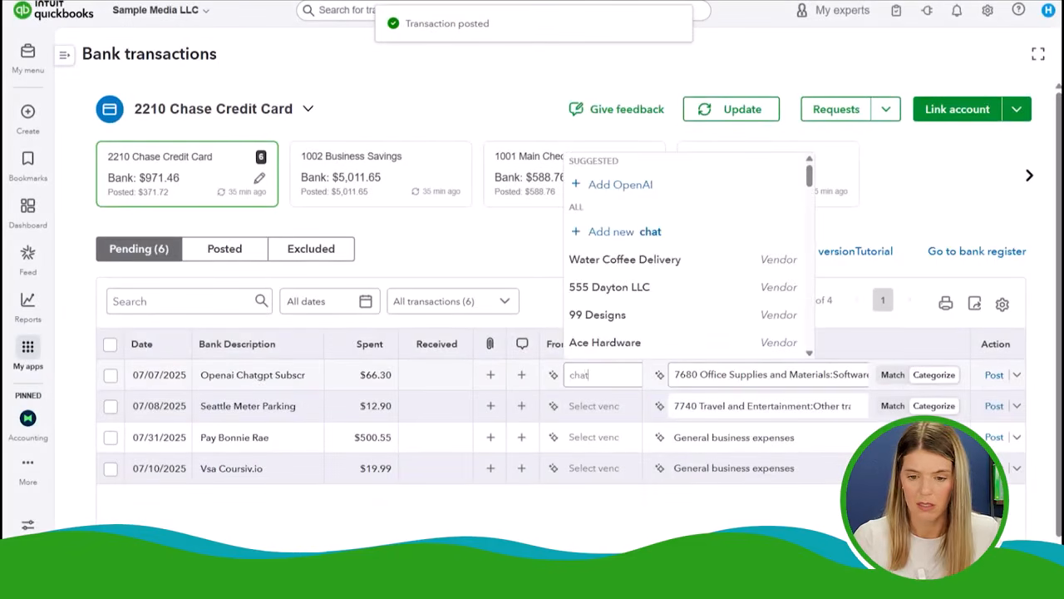
key(Return)
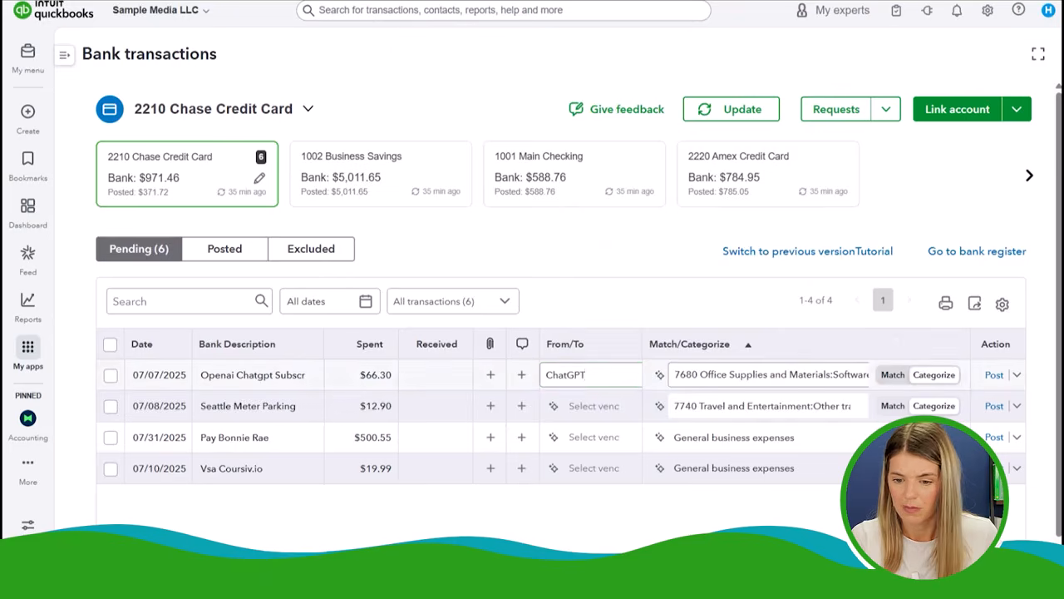
click(995, 375)
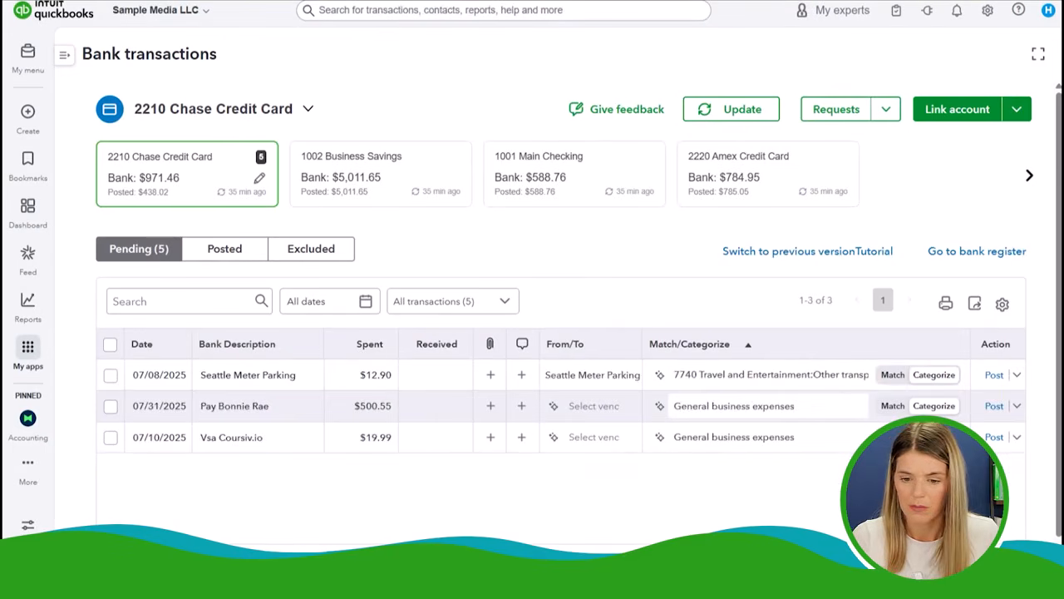
click(995, 374)
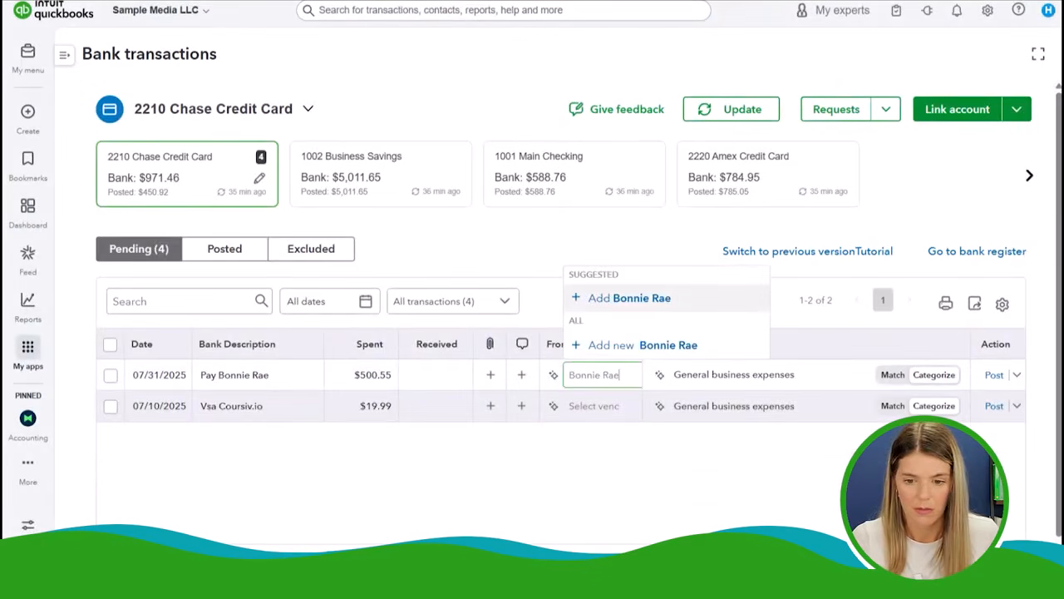
- Add the payee of the 07/31/2025 $500.55 transaction as a new vendor with payments tracked for 1099
click(637, 298)
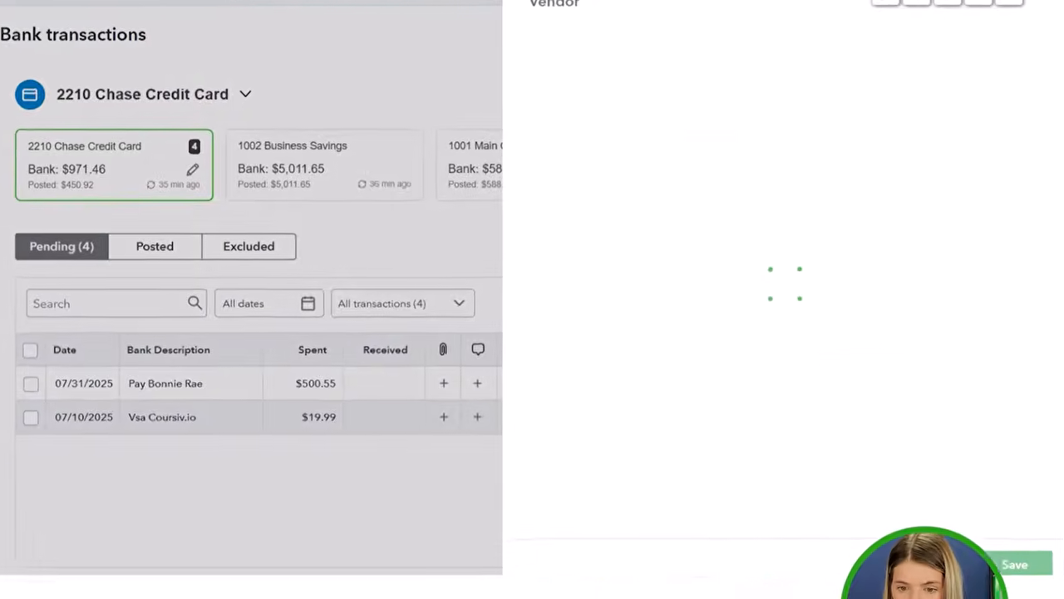
scroll(759, 291, down, 5)
scroll(759, 291, down, 8)
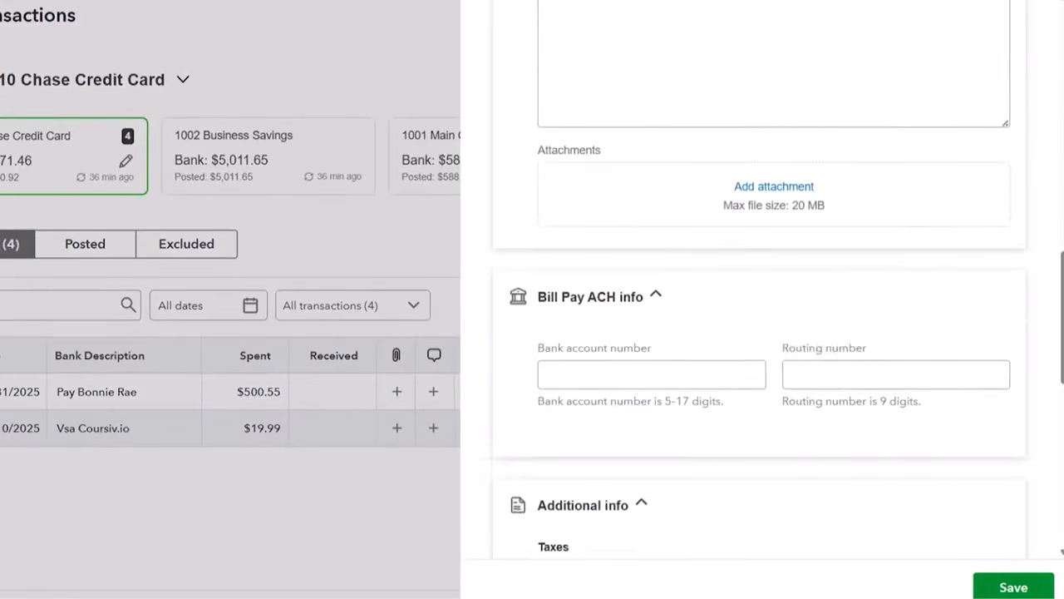
click(792, 445)
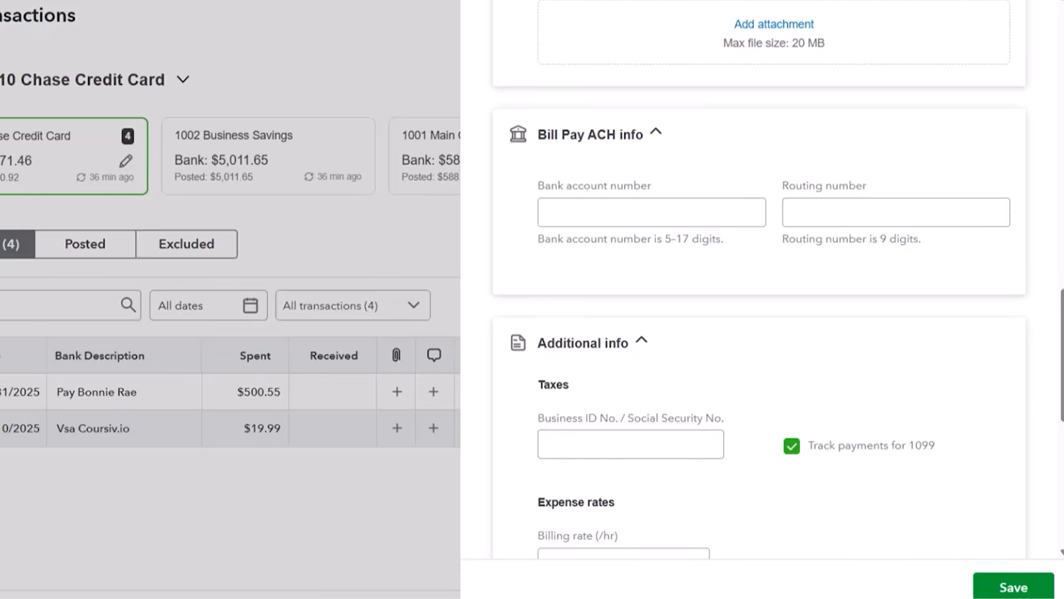
click(1014, 587)
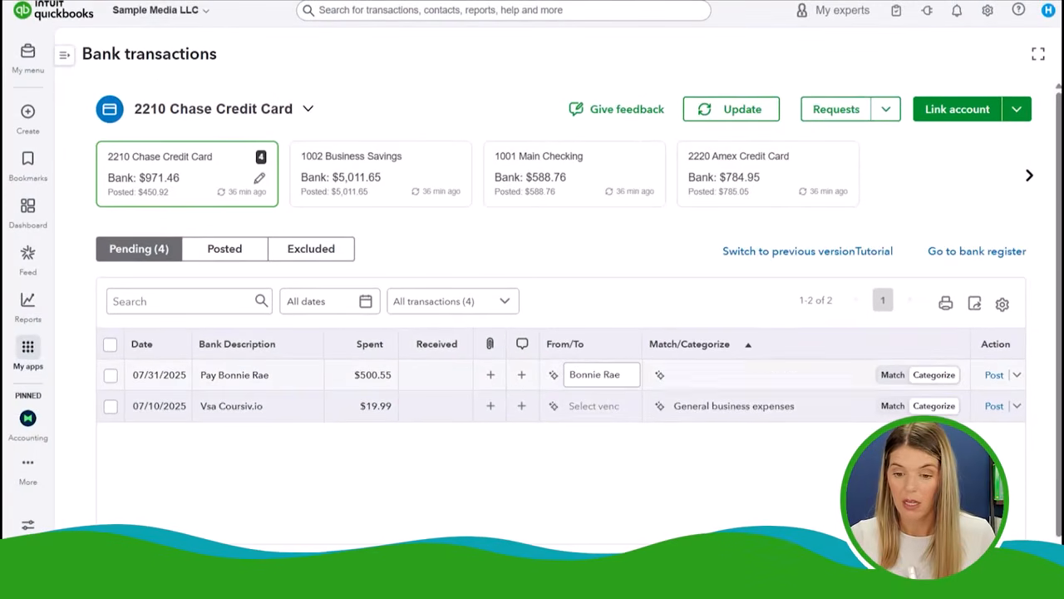
- Categorize the 07/31/2025 $500.55 transaction under 7710 Travel and Entertainment:Meals and post it
click(715, 388)
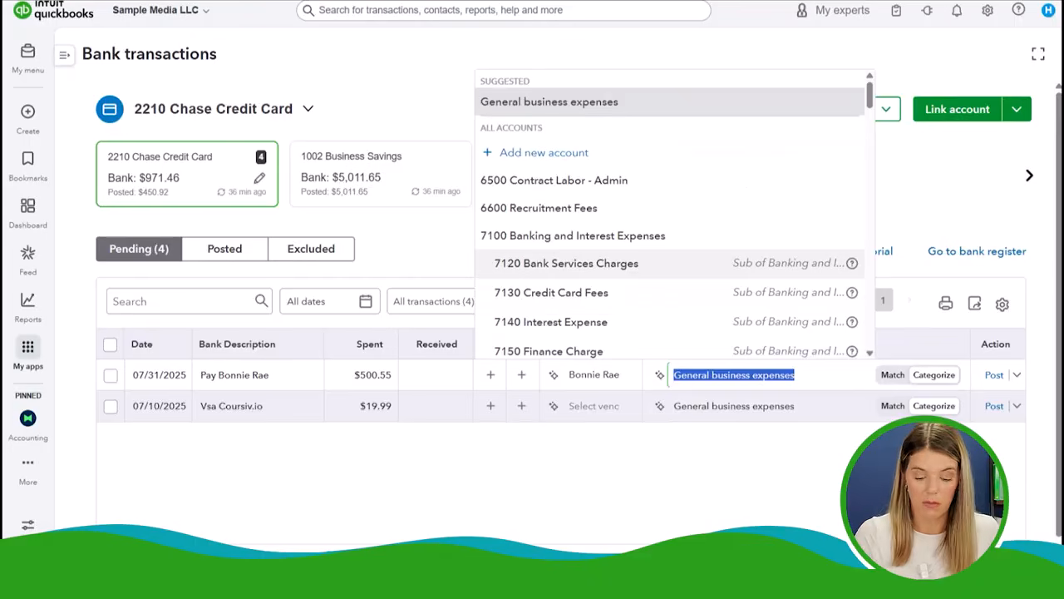
text(meal)
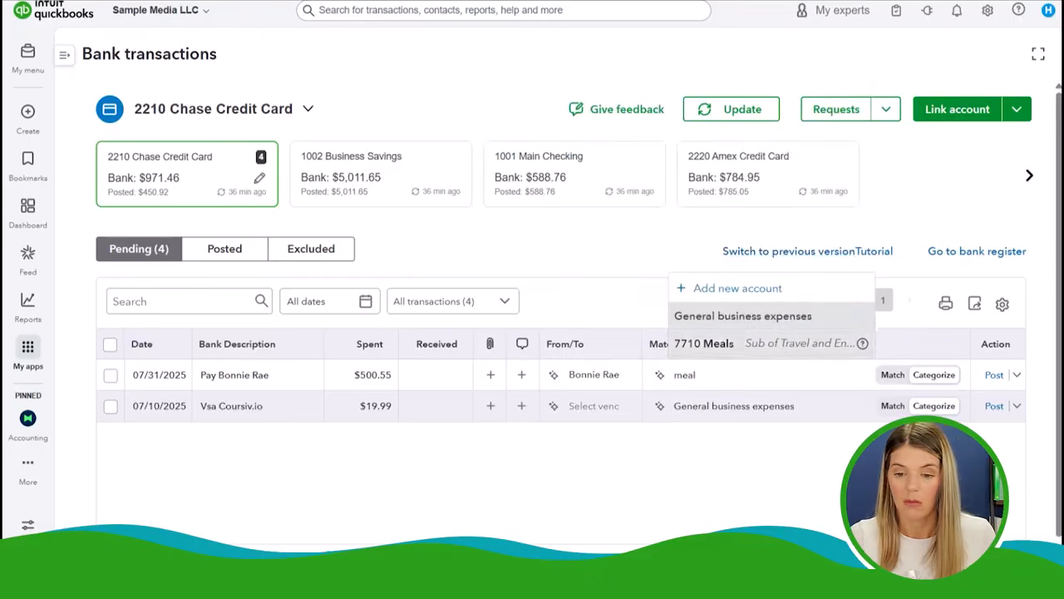
click(732, 344)
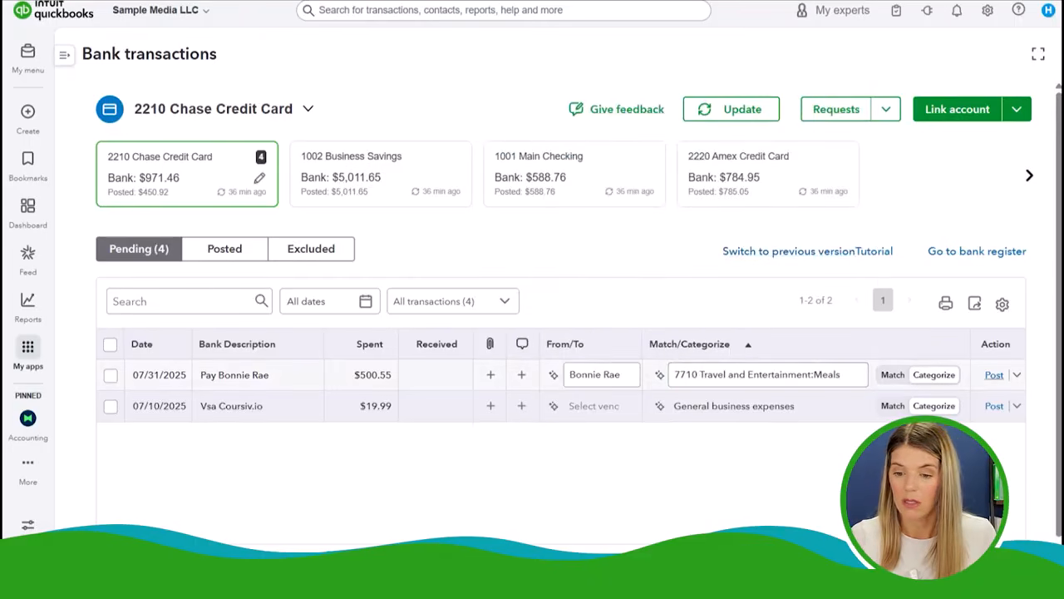
click(994, 374)
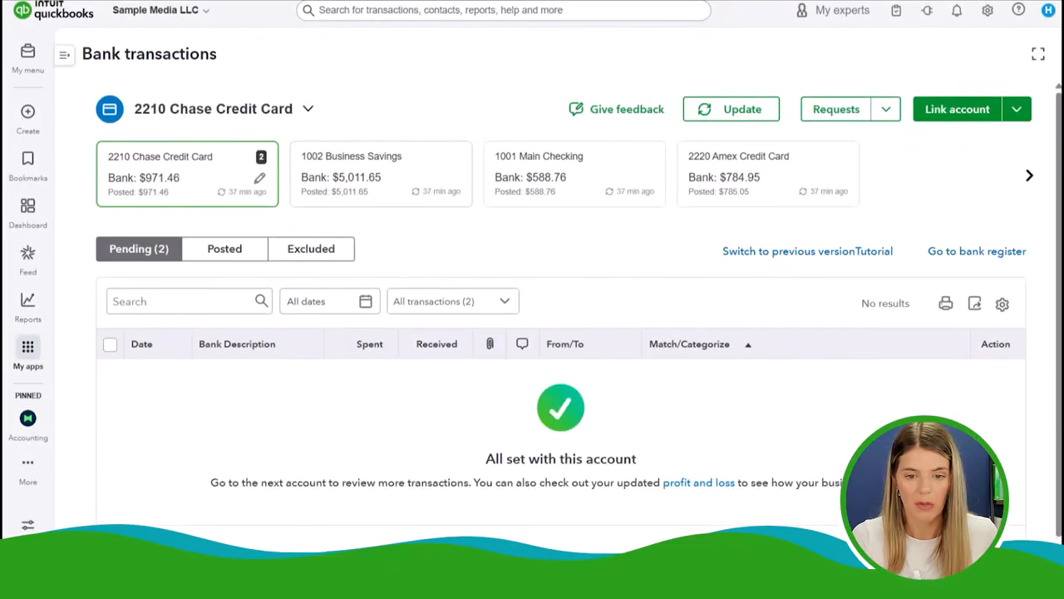
- Check 1002 Business Savings, 1001 Main Checking, 2220 Amex Credit Card and 1003 Tax Savings for remaining pending transactions
click(381, 173)
click(574, 173)
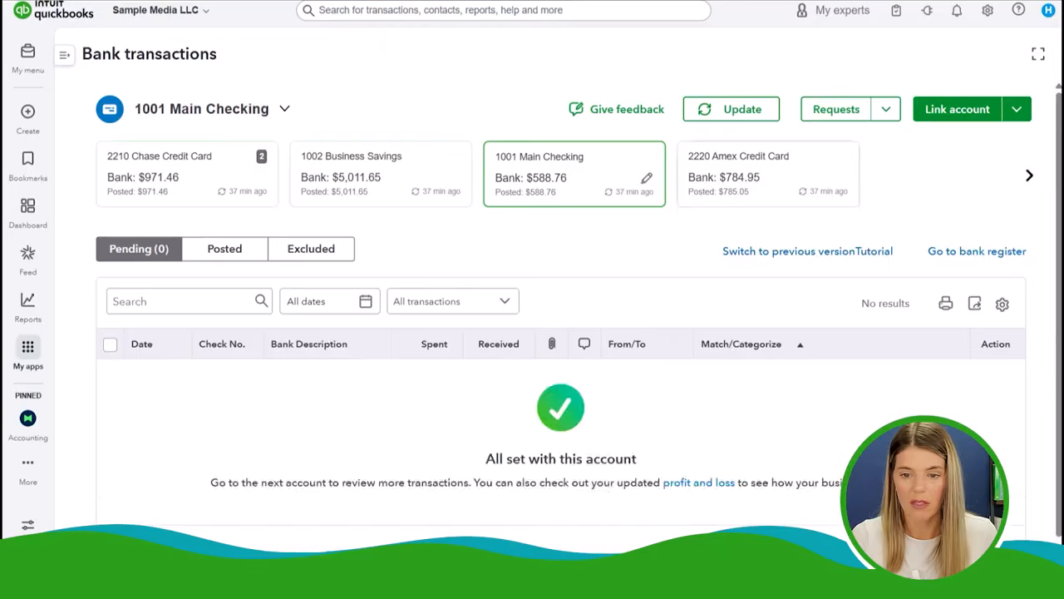
click(768, 173)
click(1029, 176)
click(1029, 175)
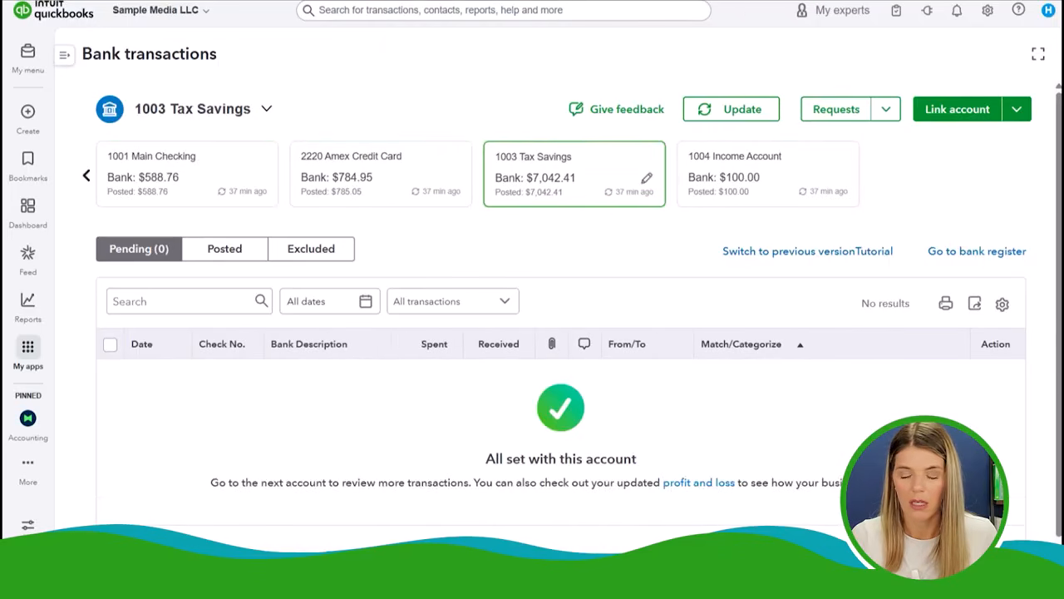
- Check 1004 Income Account and 2210 Chase Credit Card for remaining pending transactions
click(767, 173)
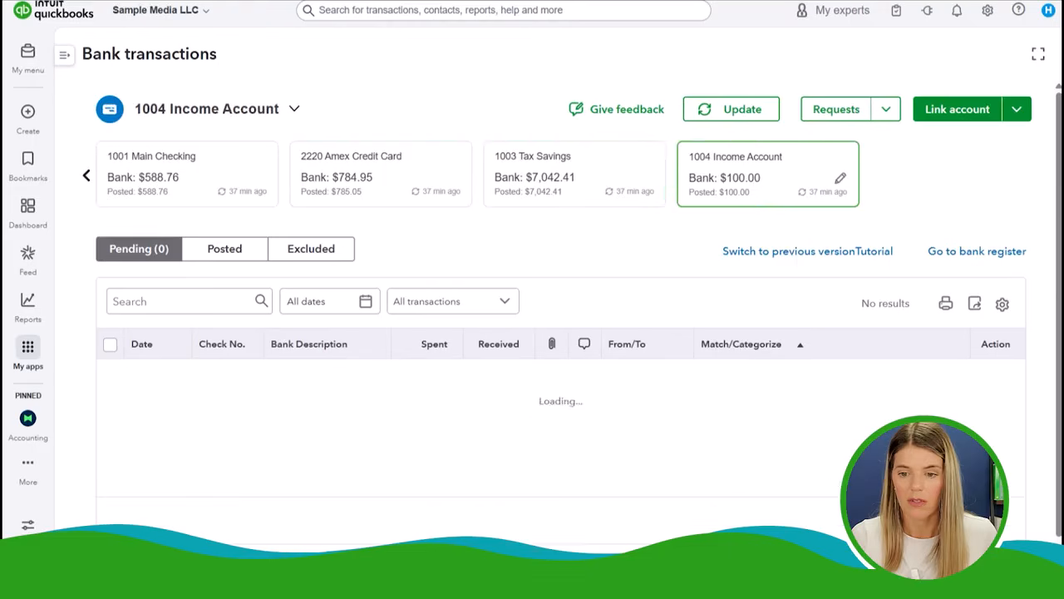
double_click(86, 175)
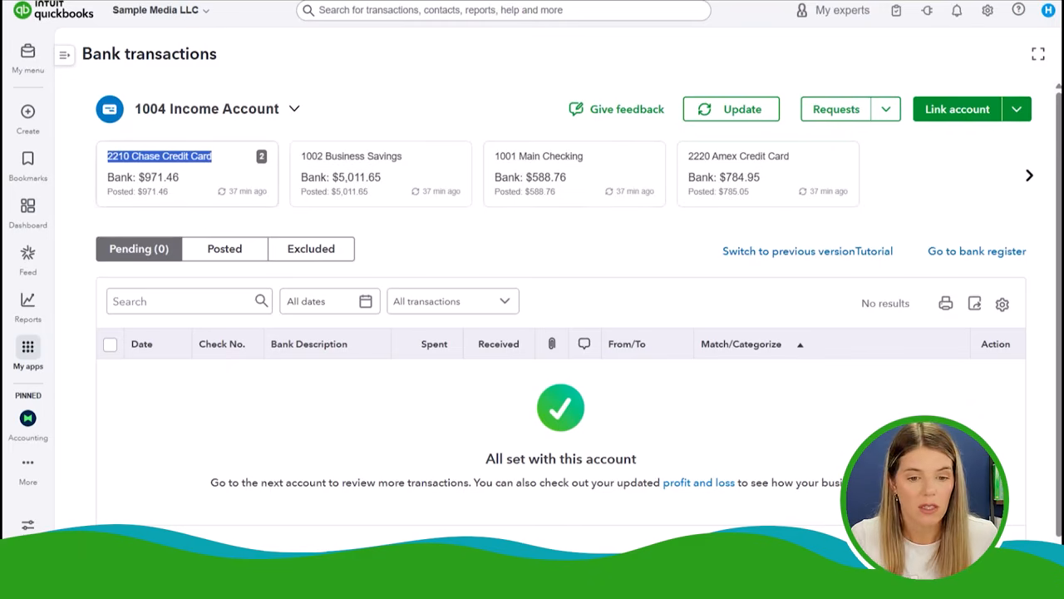
click(187, 174)
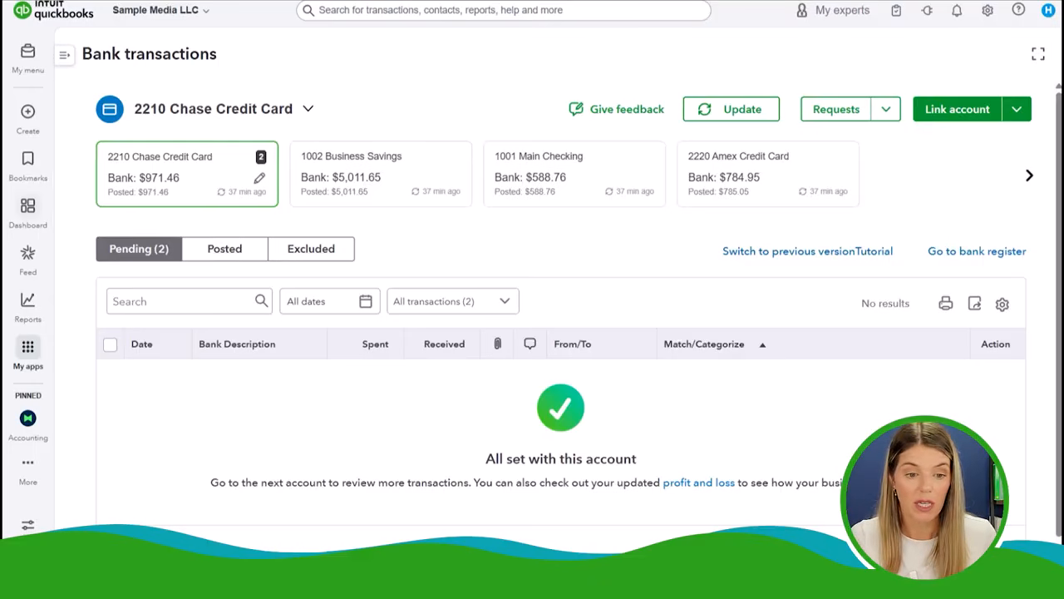
mouse_move(28, 165)
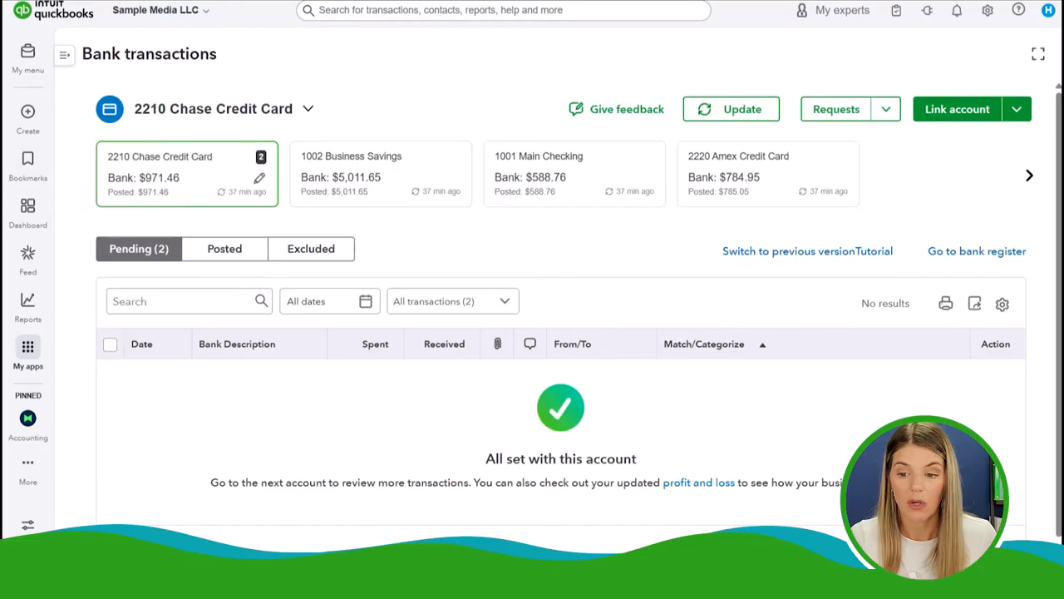
- Reconcile 2210 Chase Credit Card from its register to a statement ending balance of 1,847.22 dated 07/09/2025, and finish the reconciliation
click(978, 252)
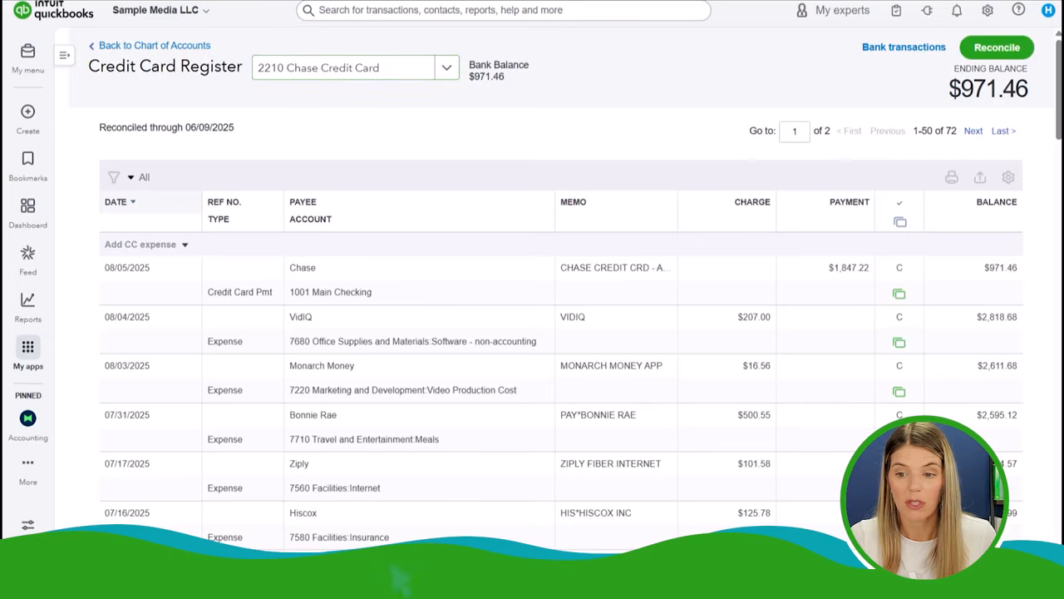
click(995, 50)
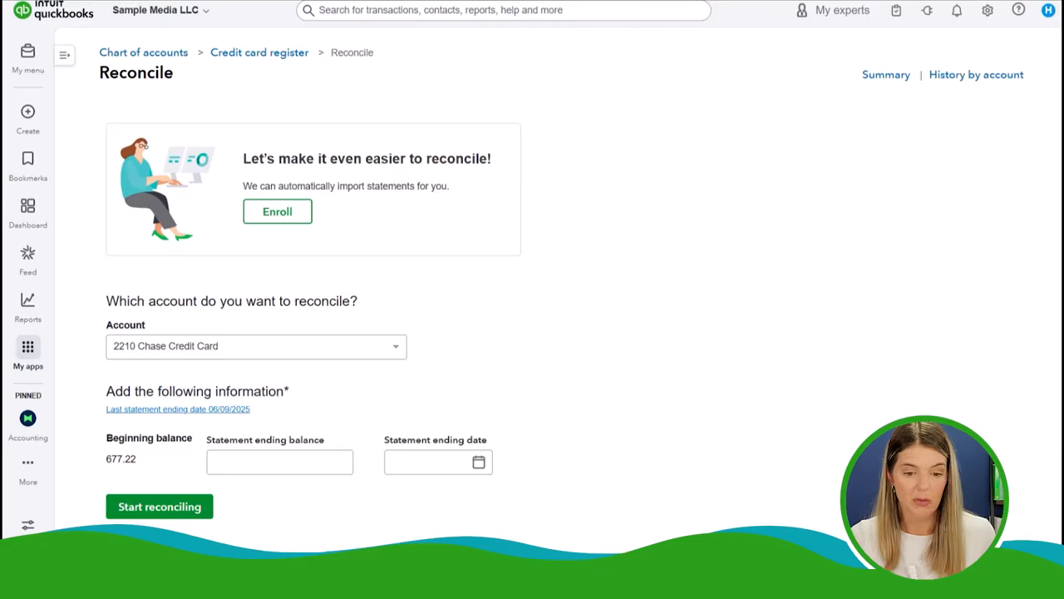
click(279, 462)
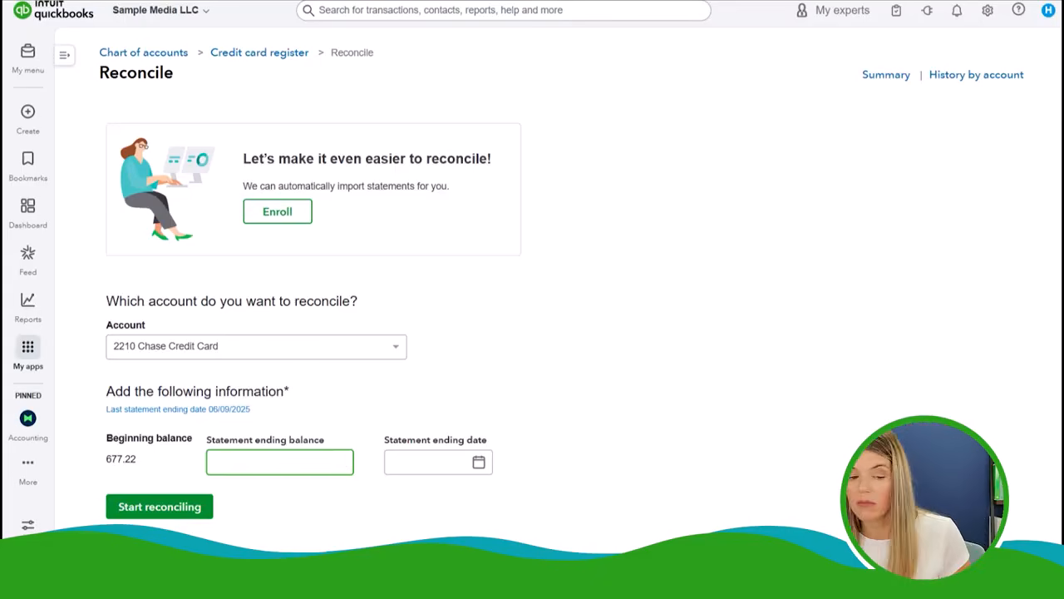
key(Tab)
text(7/9/2025)
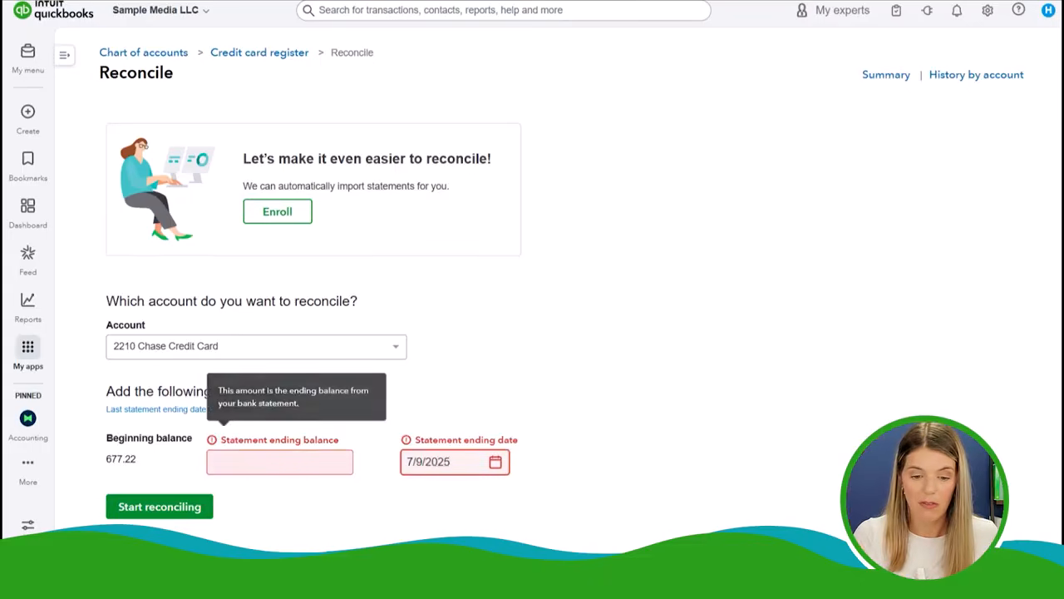
click(333, 463)
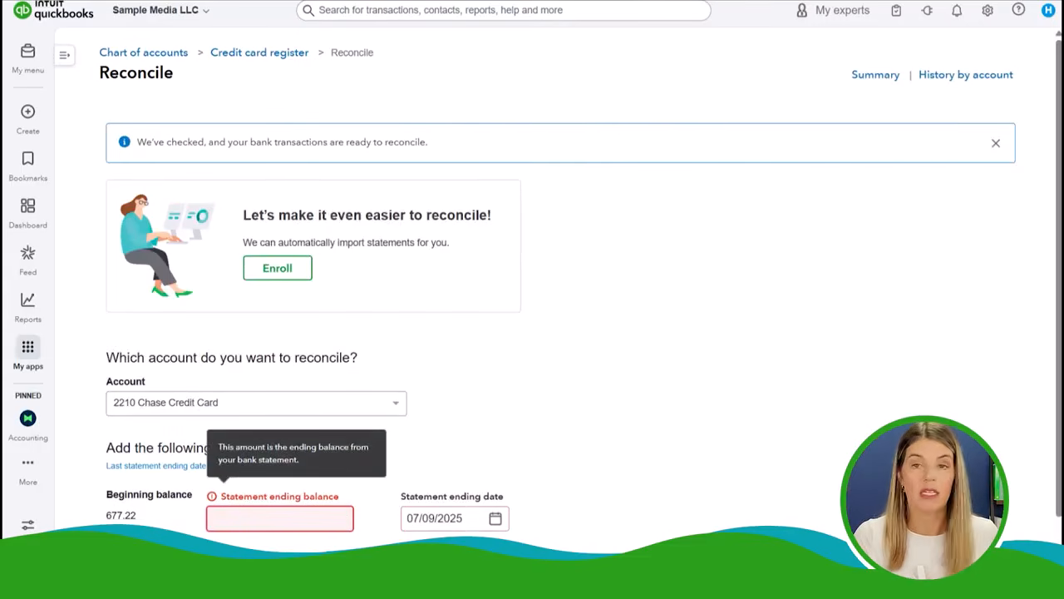
text(1,847)
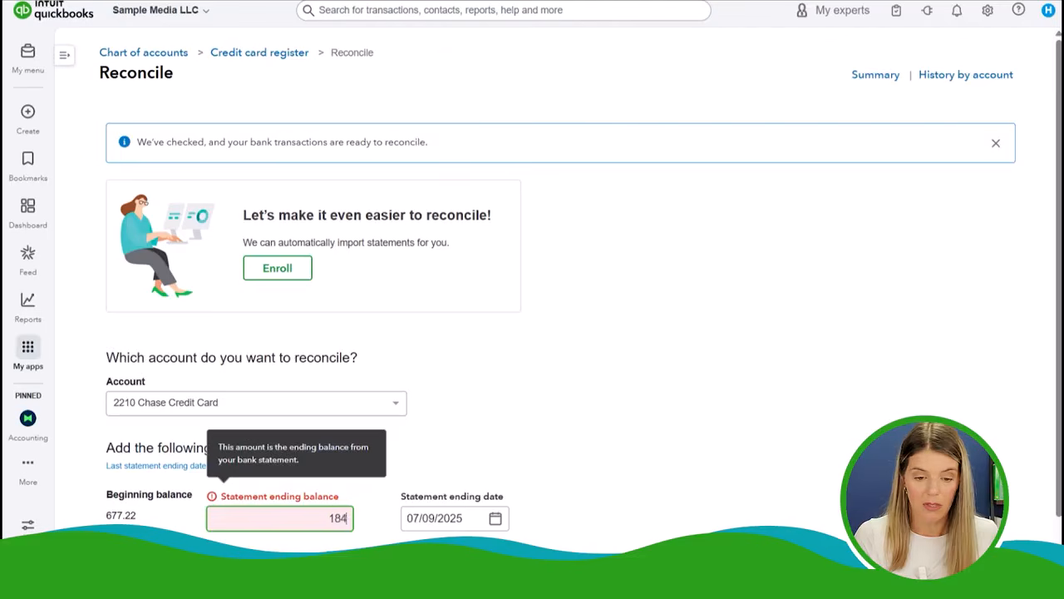
text(.22)
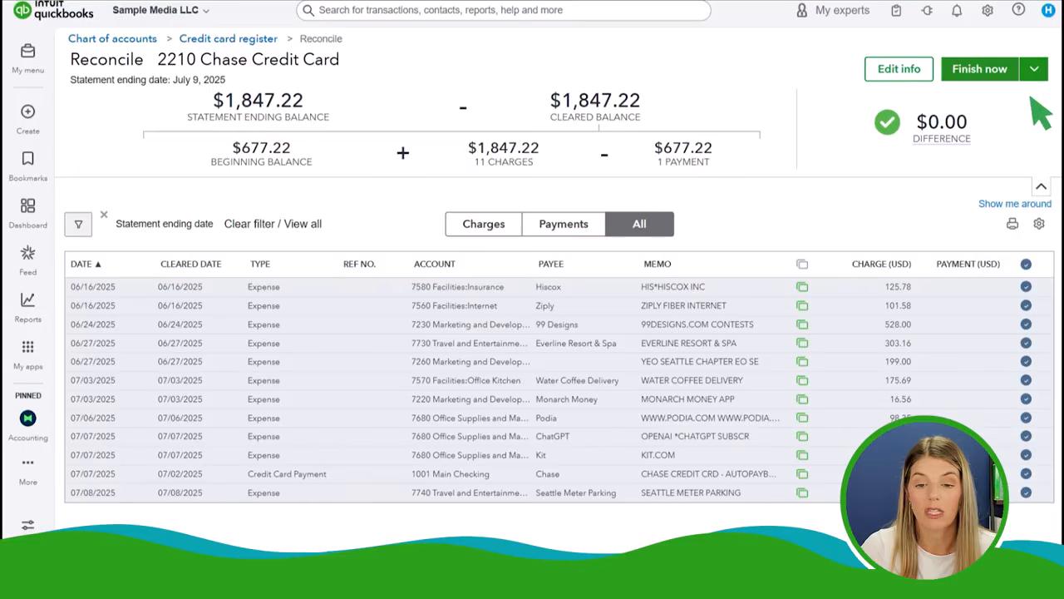
click(993, 73)
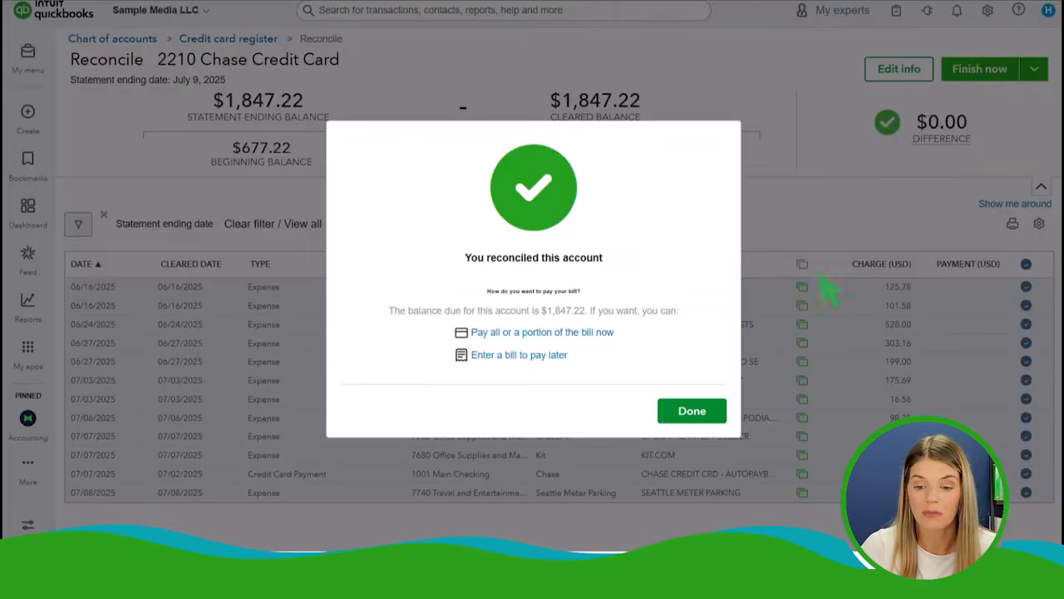
click(702, 413)
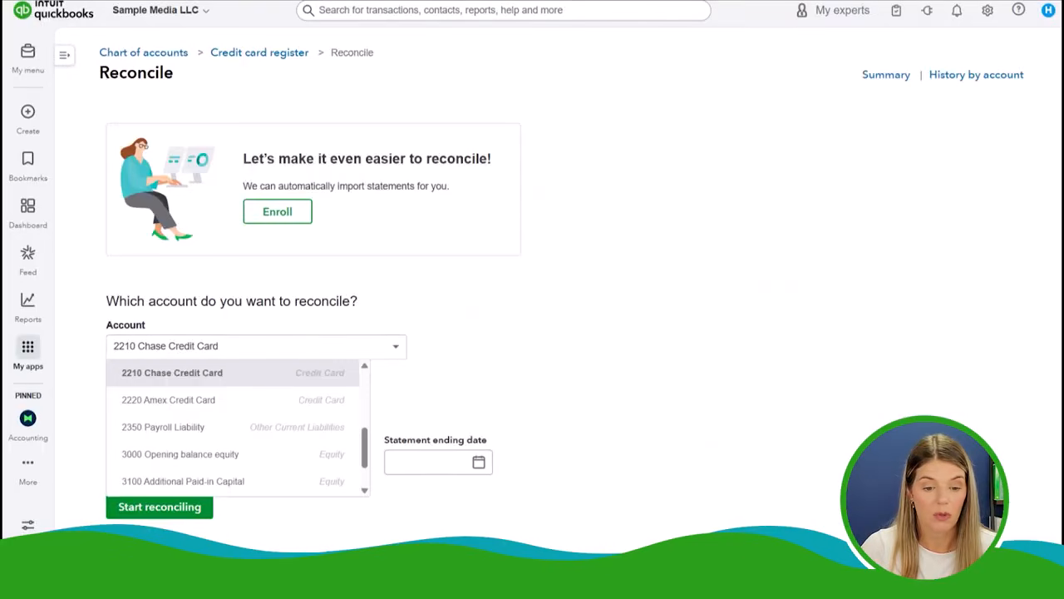
- Start reconciling 2220 Amex Credit Card with a statement ending balance of 1,130.36 and ending date 07/11/2025, and examine the difference
key(Down)
key(Return)
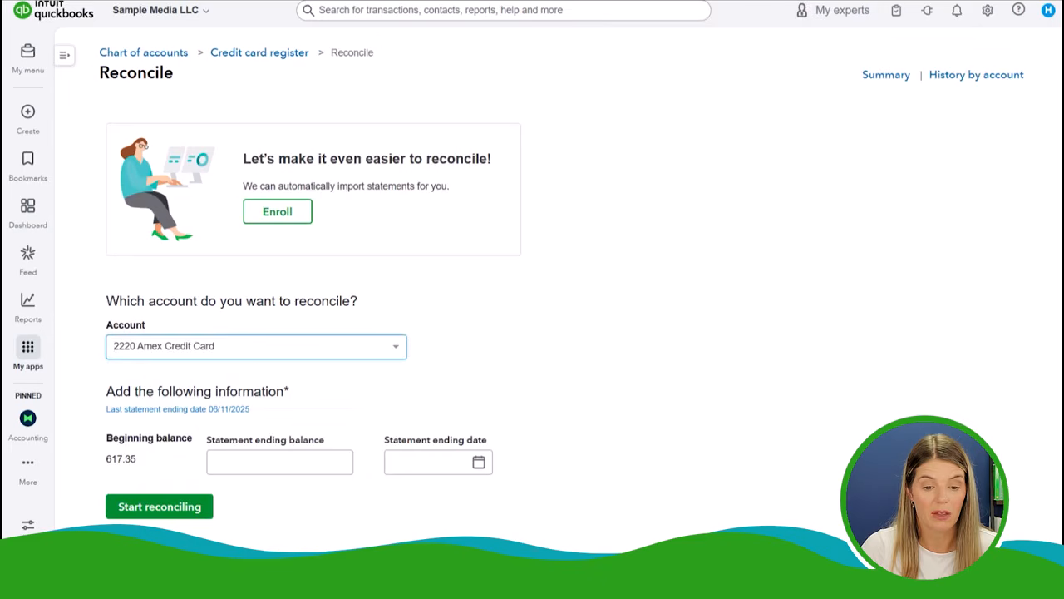
click(279, 462)
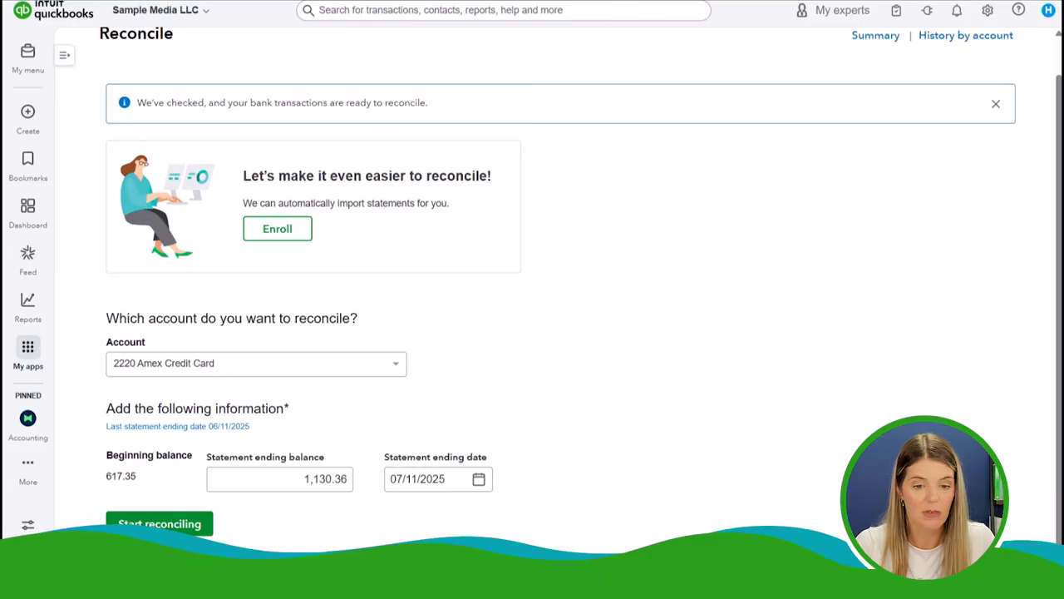
click(160, 523)
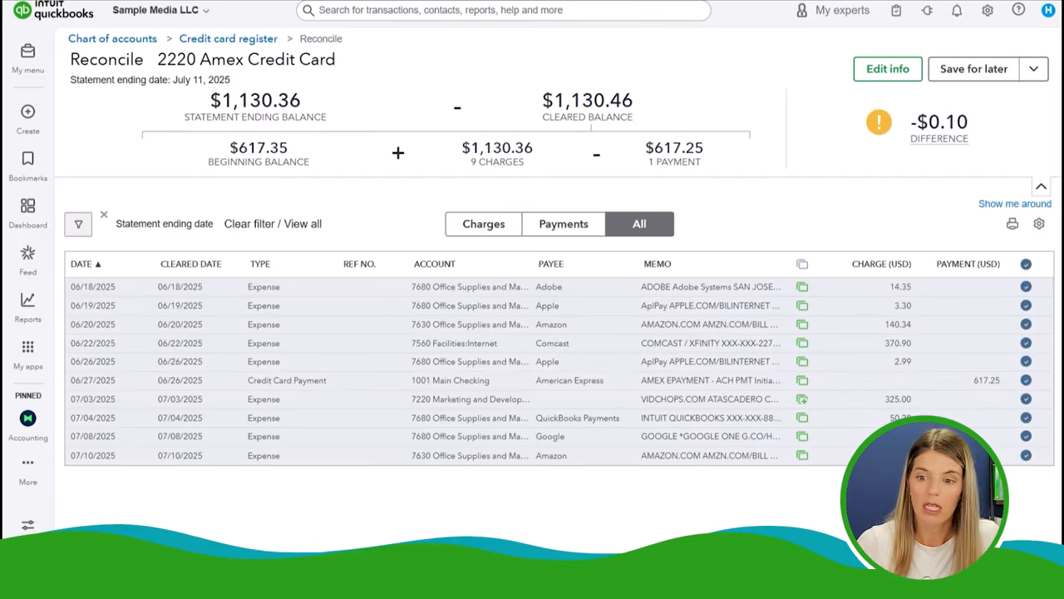
mouse_move(940, 138)
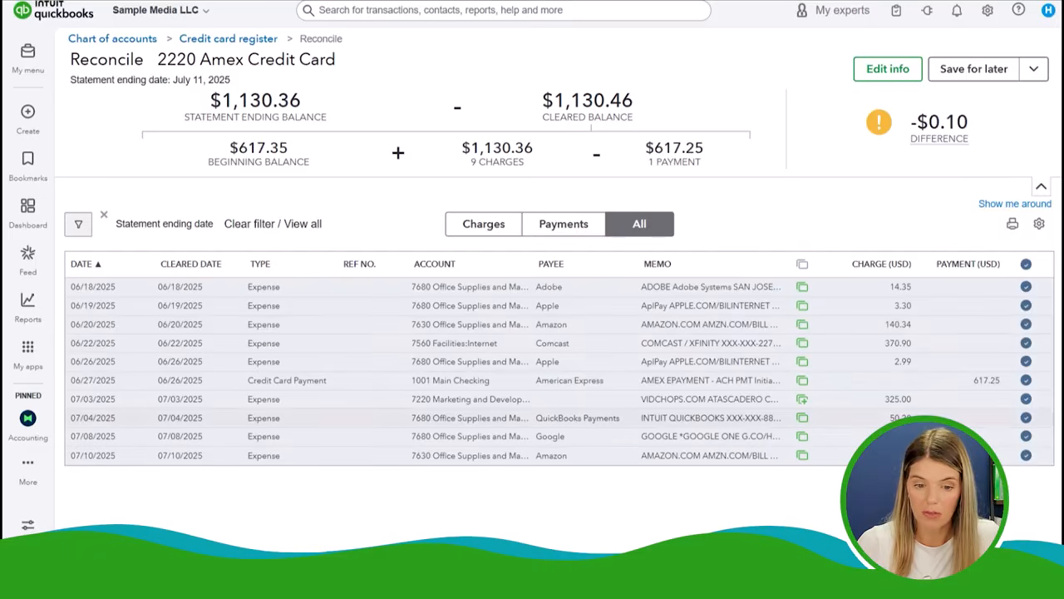
- Add a CC Credit entry of 0.10 to the 2220 Amex Credit Card register with American Express as the payee
click(229, 39)
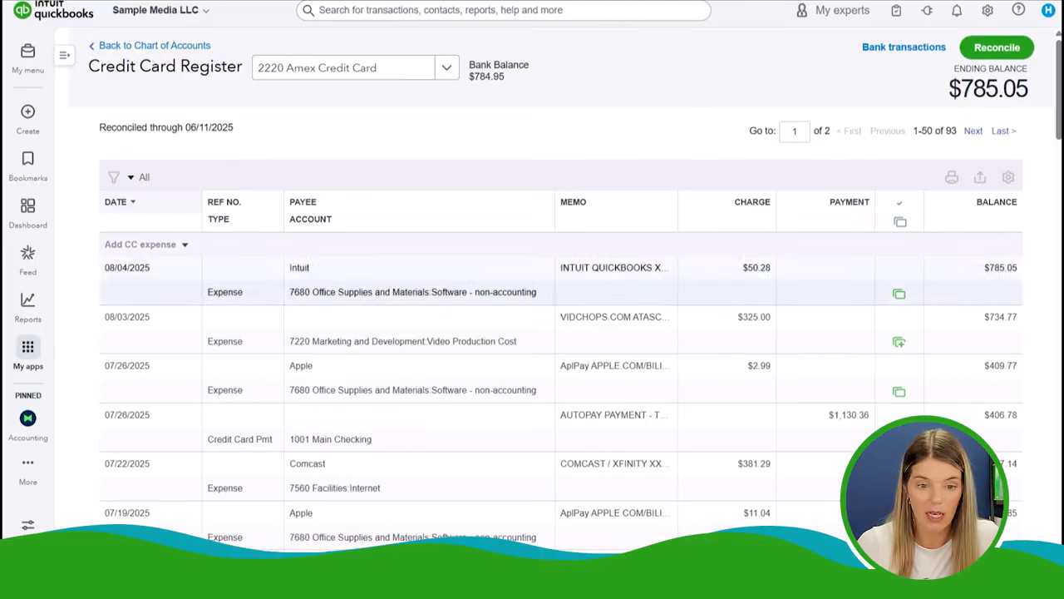
click(185, 245)
click(130, 314)
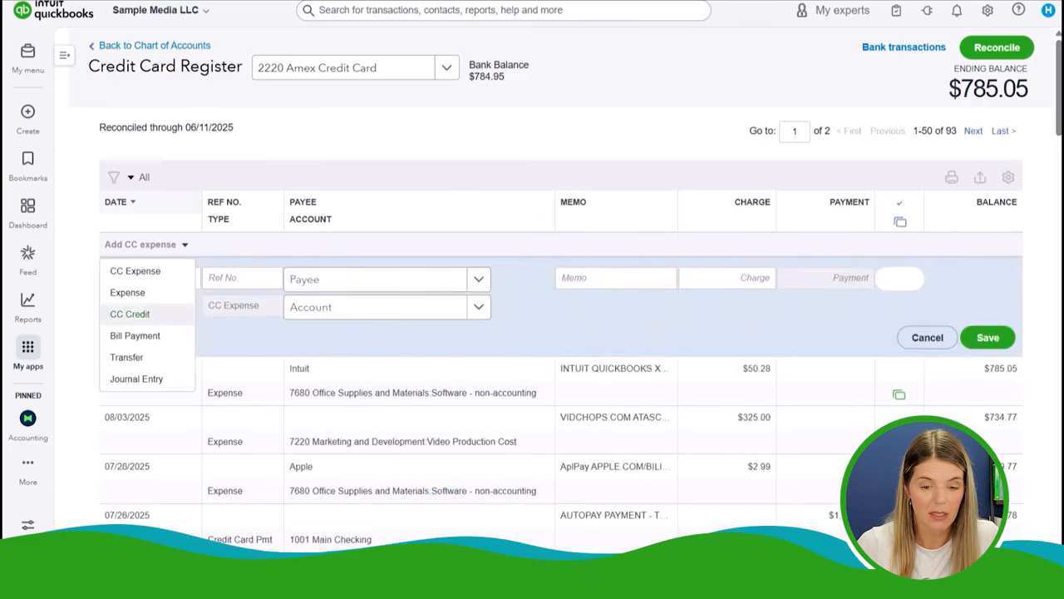
click(478, 279)
text(ame)
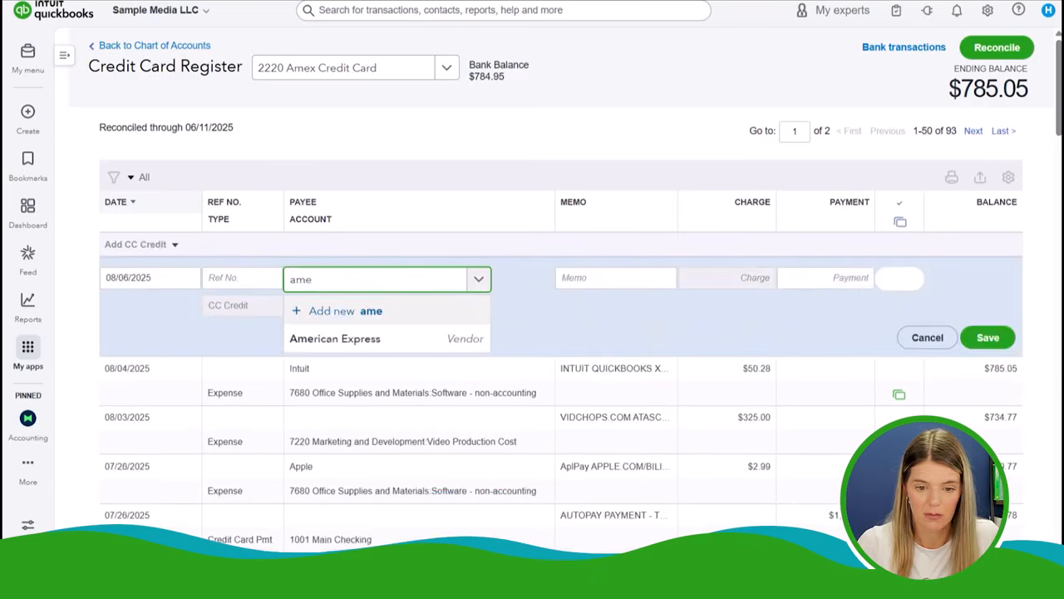
key(Down)
key(Return)
key(Tab)
- Assign the credit to account 4150 Interest Income & Credit Card Rewards and save the entry
text(in)
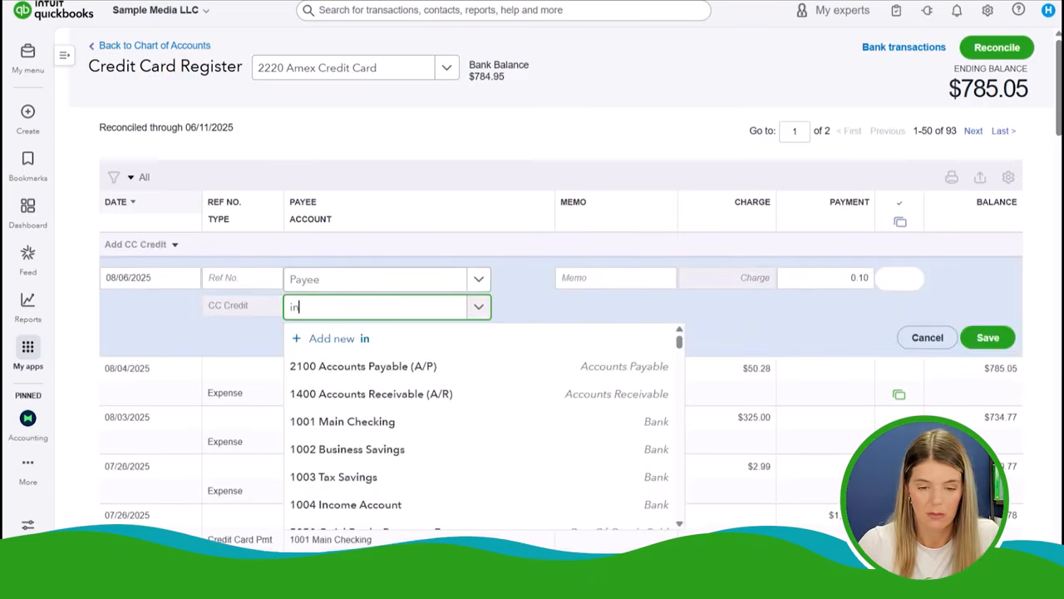
text(tere)
key(Down)
key(Down)
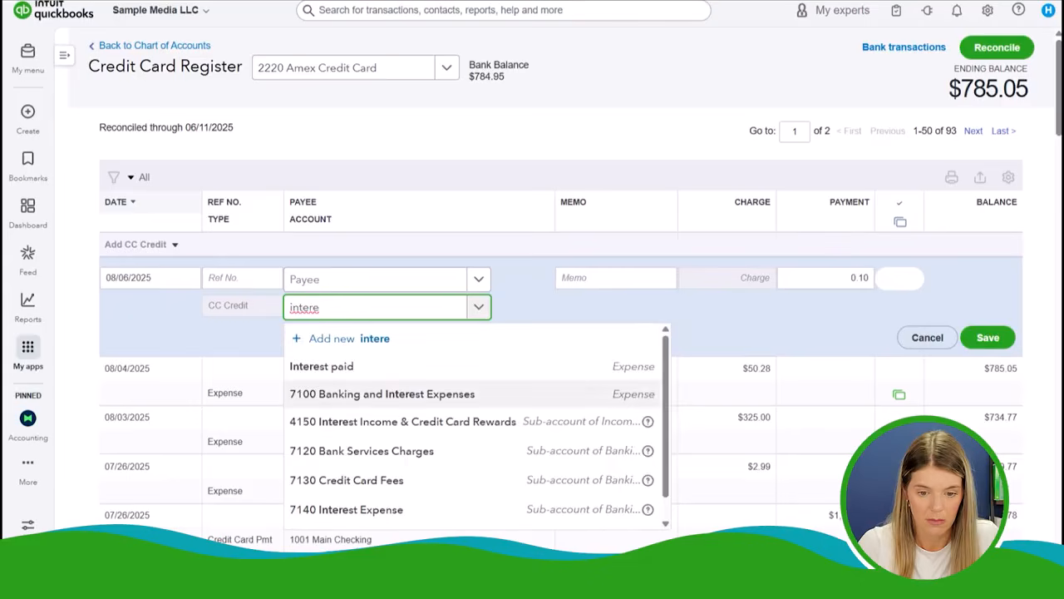
key(Down)
key(Return)
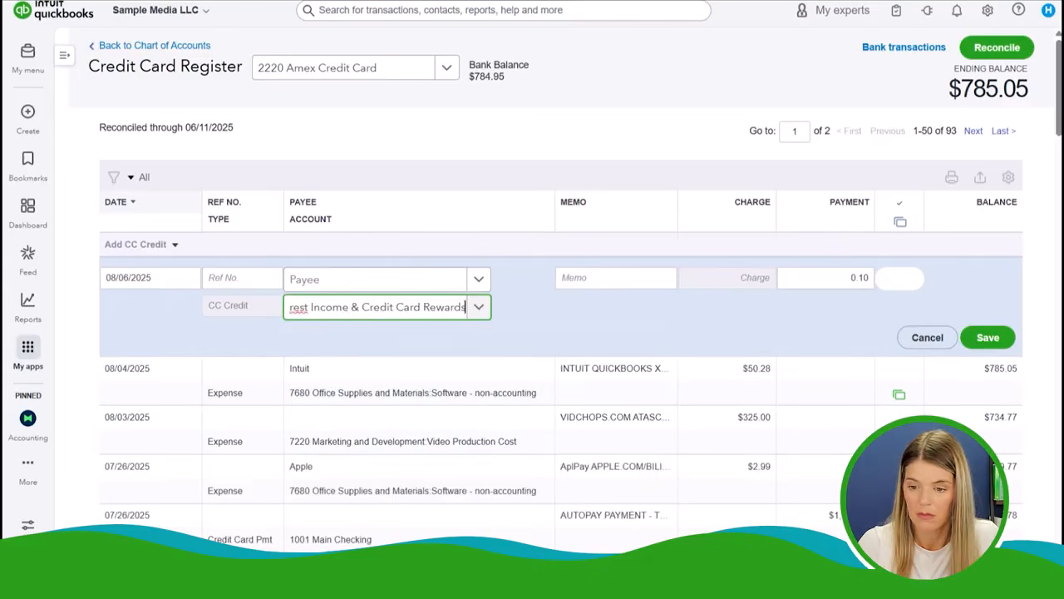
key(Return)
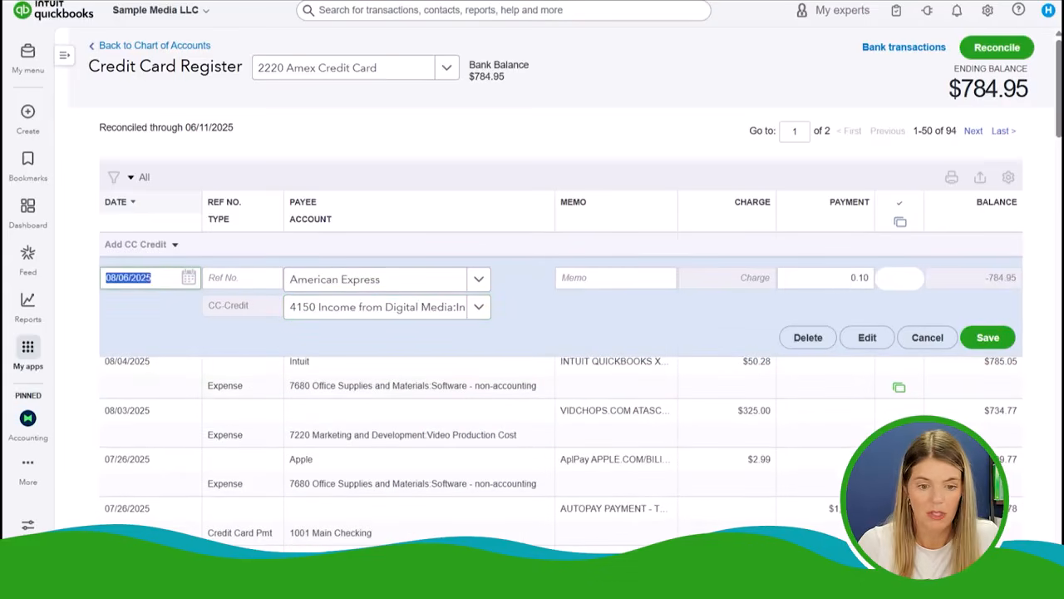
- Redate the 0.10 American Express credit to 06/23/2025, save it, and mark it as cleared in the Amex reconciliation
key(Down)
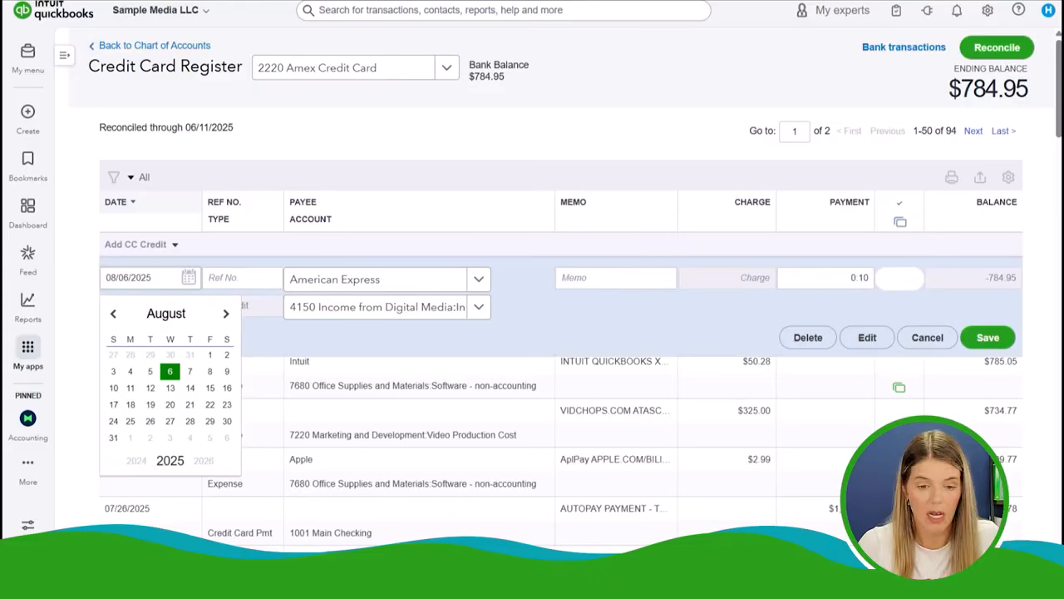
click(113, 314)
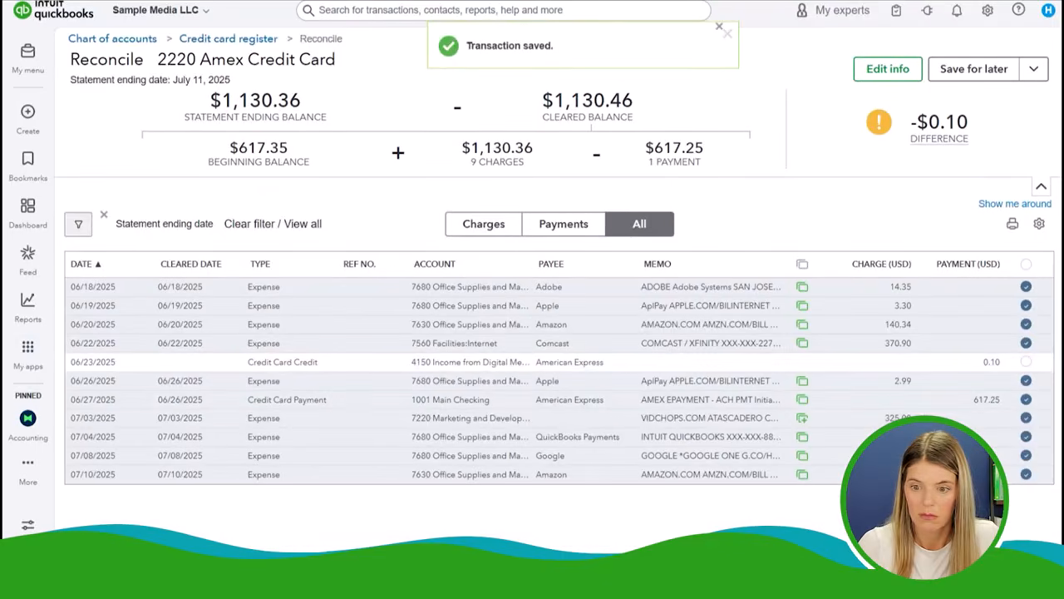
click(1027, 361)
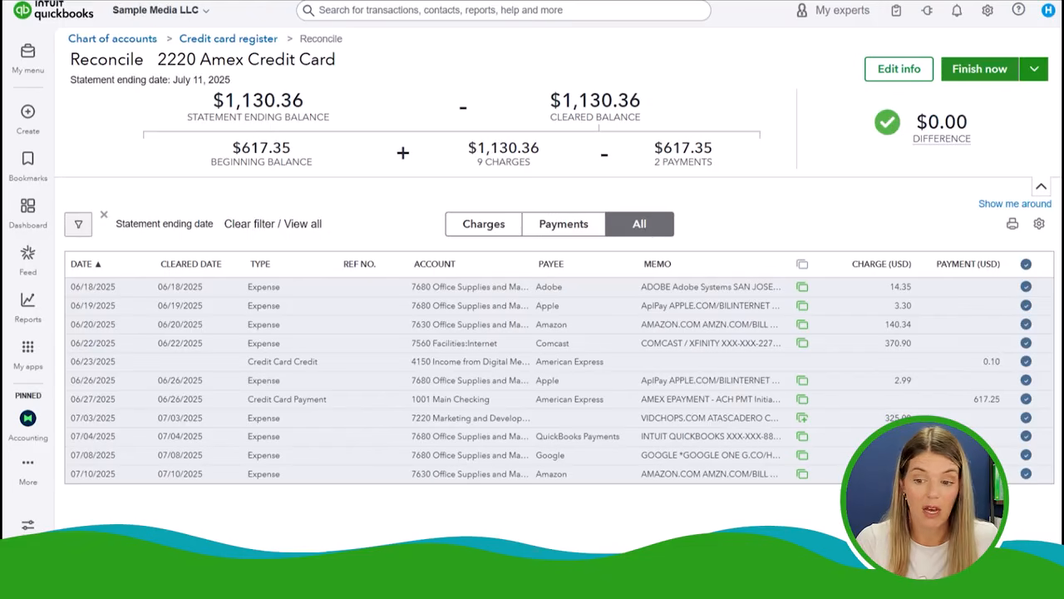
- Unmark all Amex transactions, mark those from 06/18/2025 through 06/26/2025 one by one, and select all 11 again
click(1027, 265)
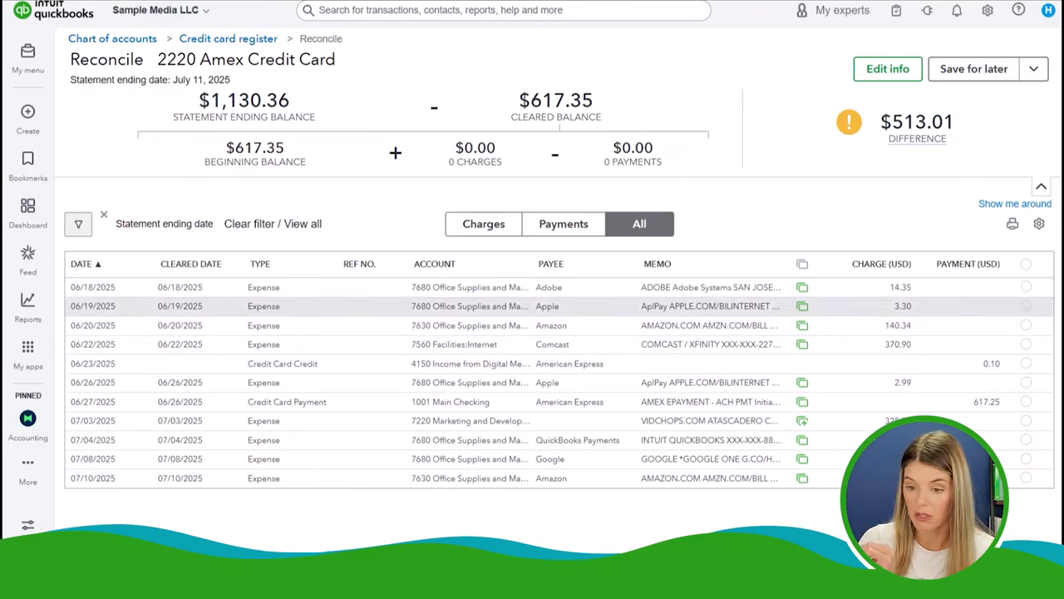
click(1026, 287)
click(1026, 305)
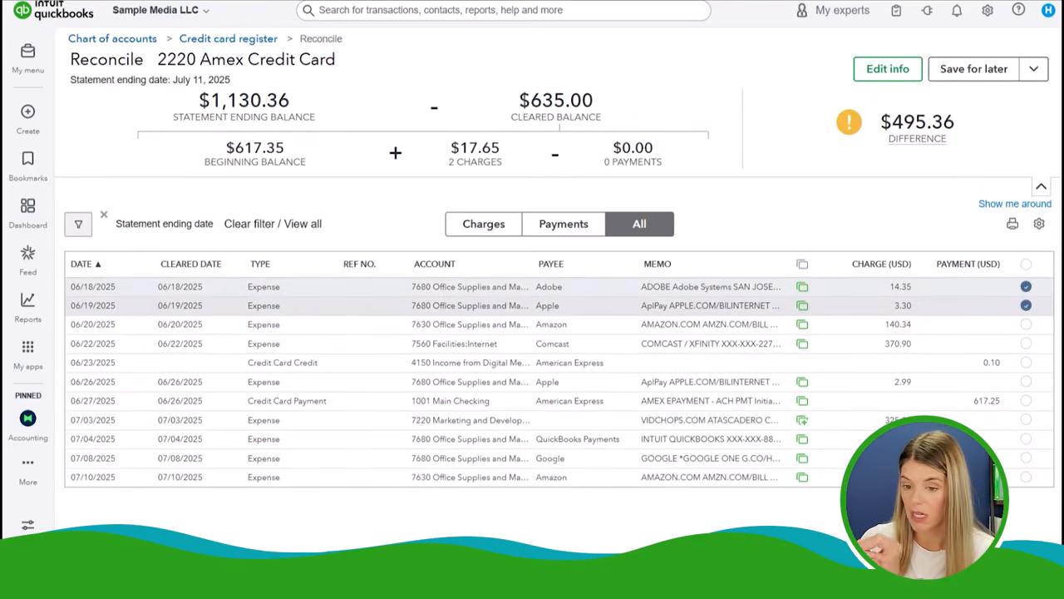
click(1026, 325)
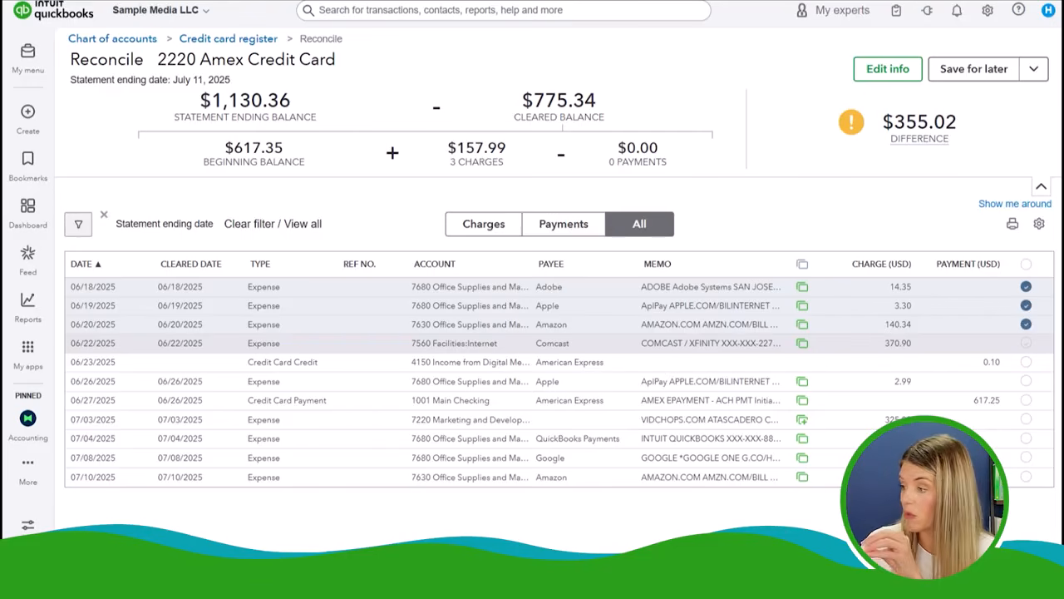
click(1026, 342)
click(1026, 361)
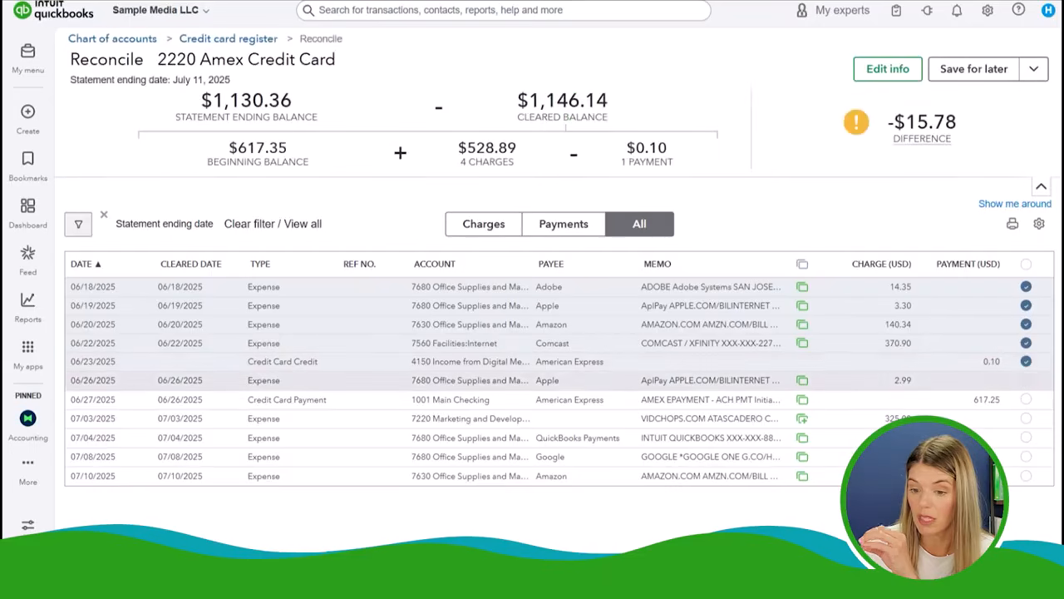
click(1026, 380)
click(1026, 263)
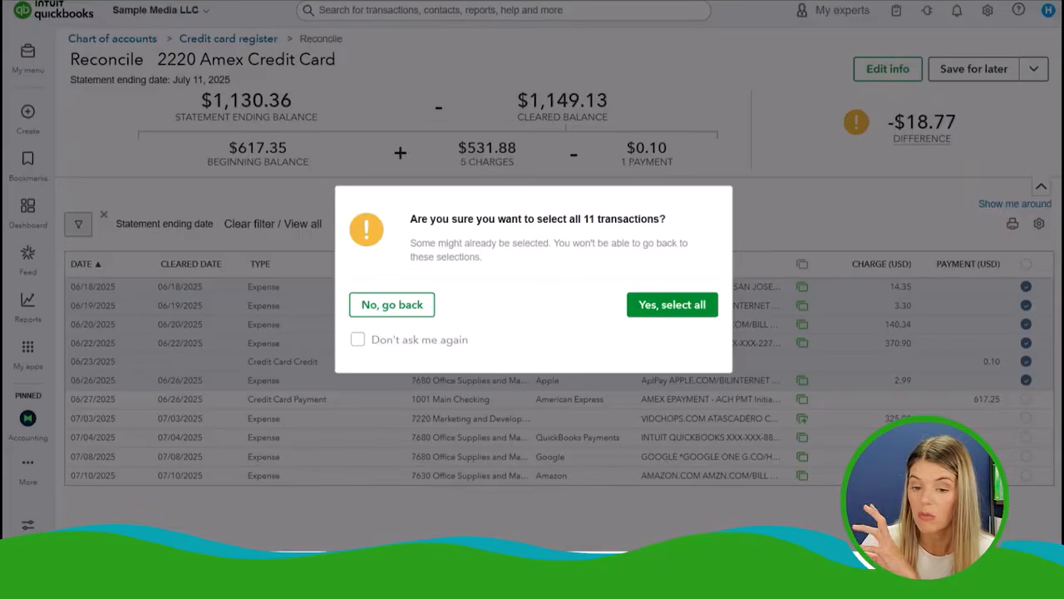
click(672, 304)
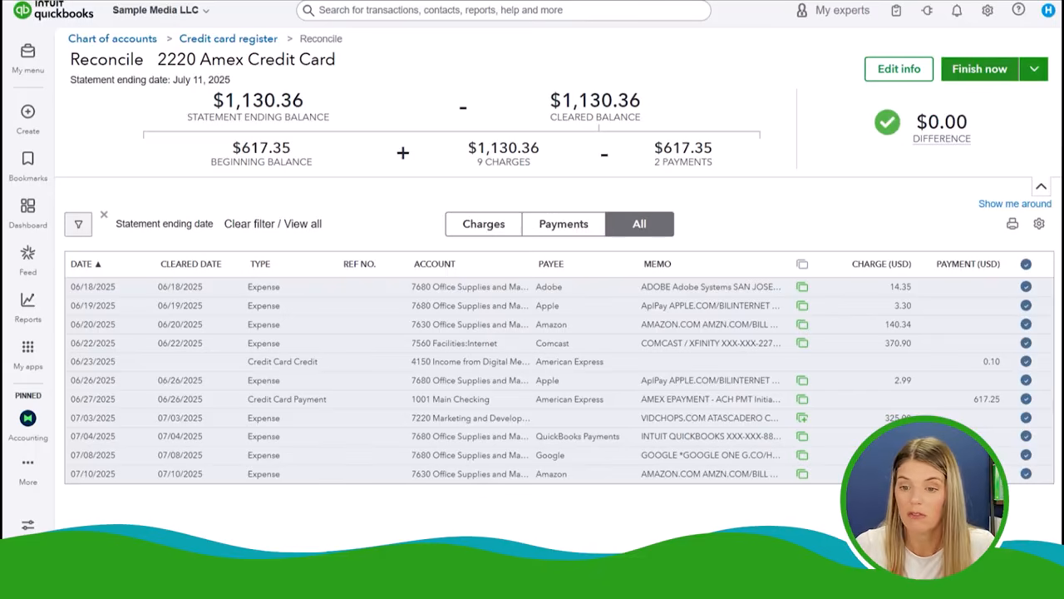
- Finish the Amex reconciliation and start reconciling 1001 Main Checking with a statement ending balance of 8,899.98 and ending date 07/31/2025
click(980, 69)
click(692, 411)
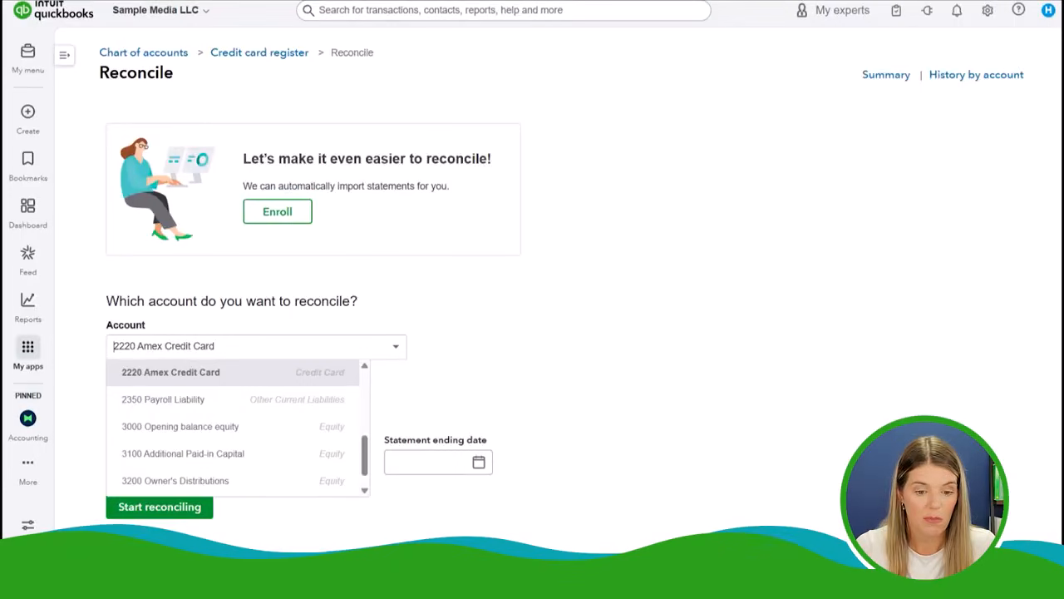
scroll(237, 374, up, 3)
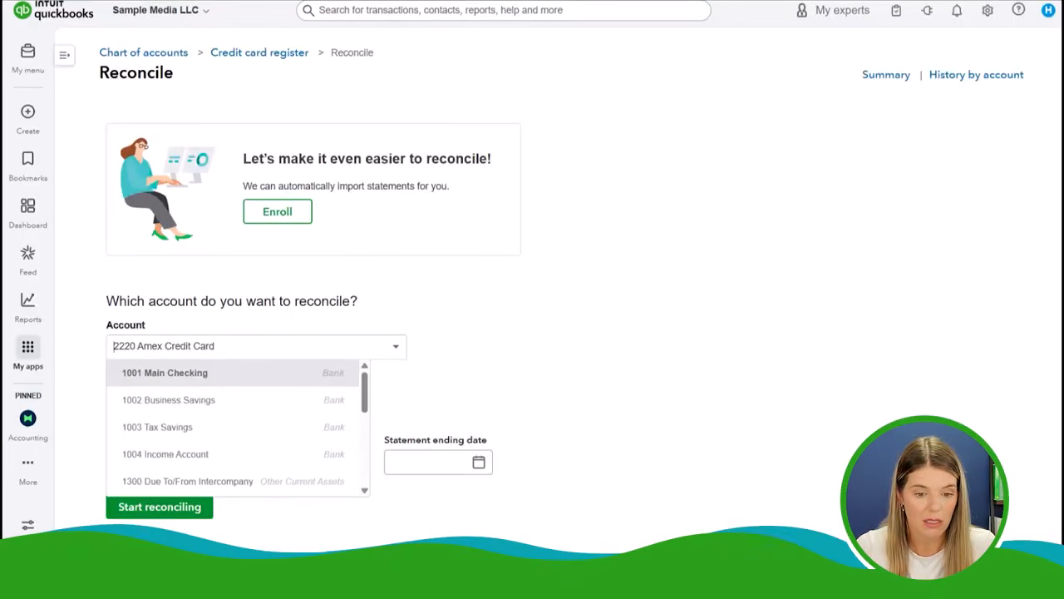
click(199, 373)
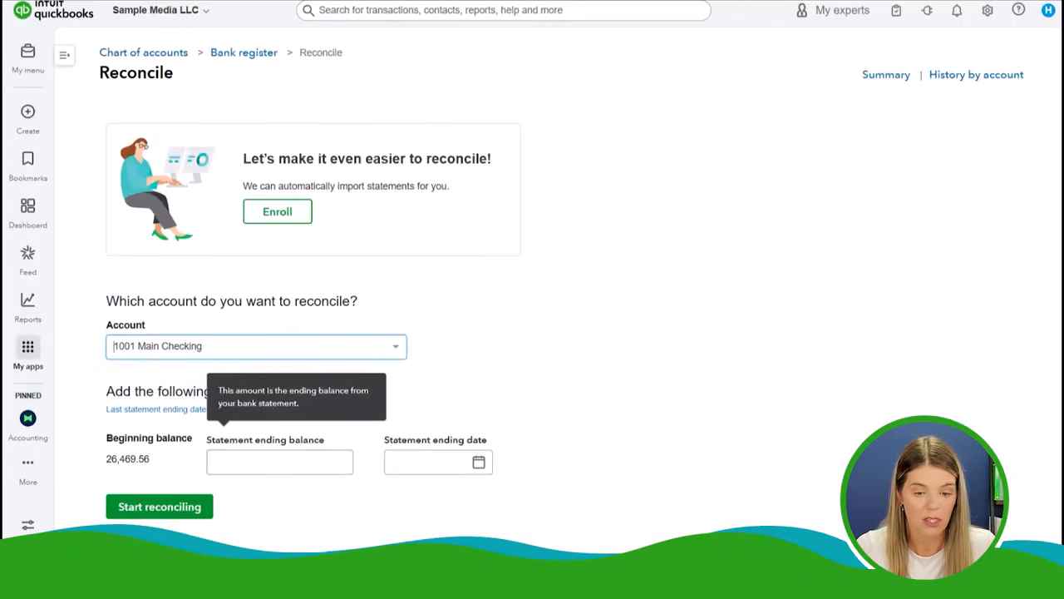
scroll(582, 286, down, 1)
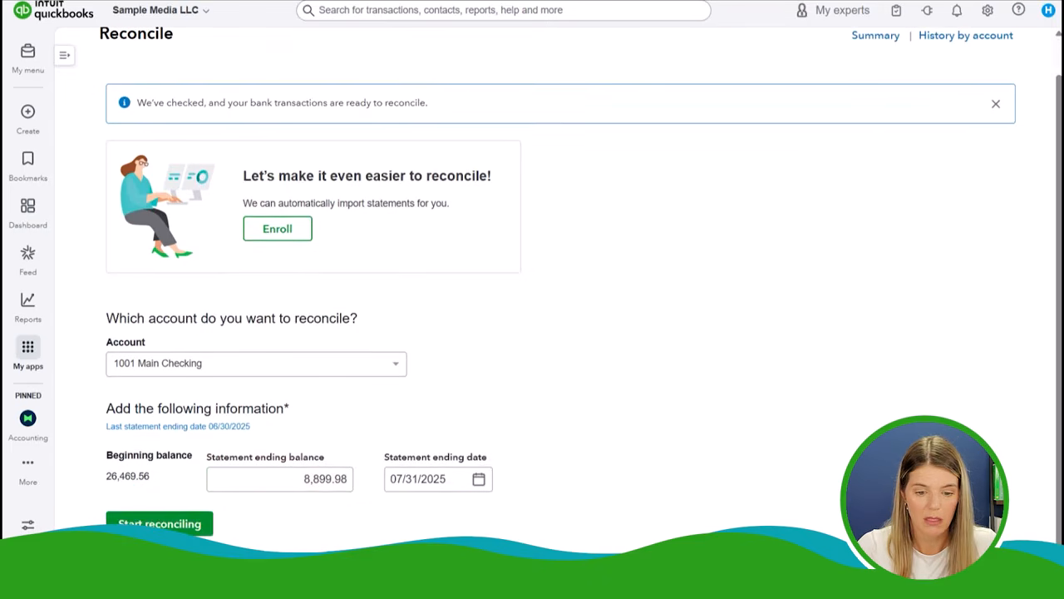
click(159, 524)
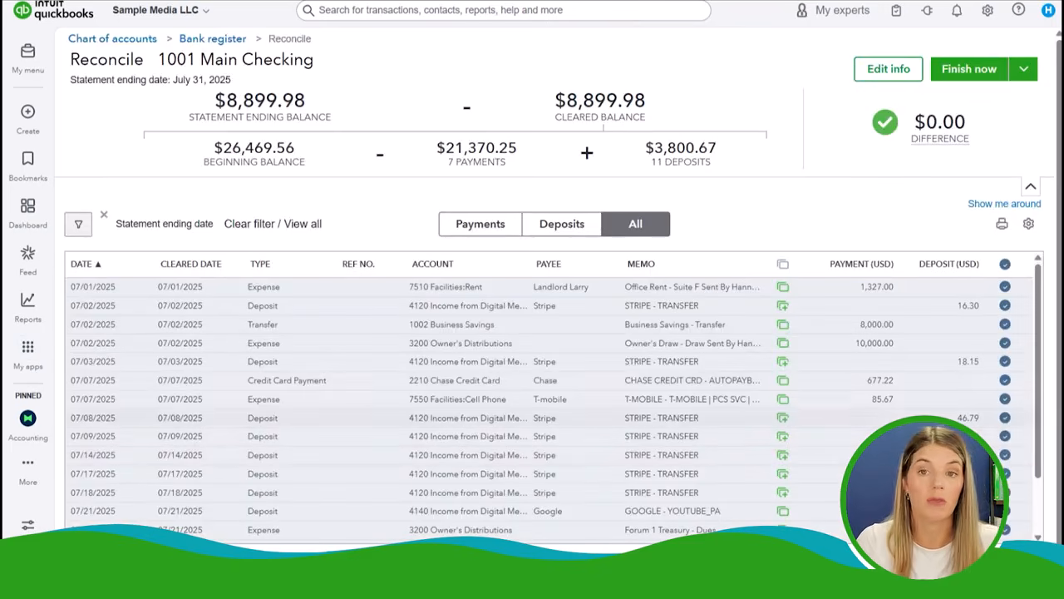
- Change the statement ending balance of the Main Checking reconciliation to 8,899.00 and save it
mouse_move(783, 343)
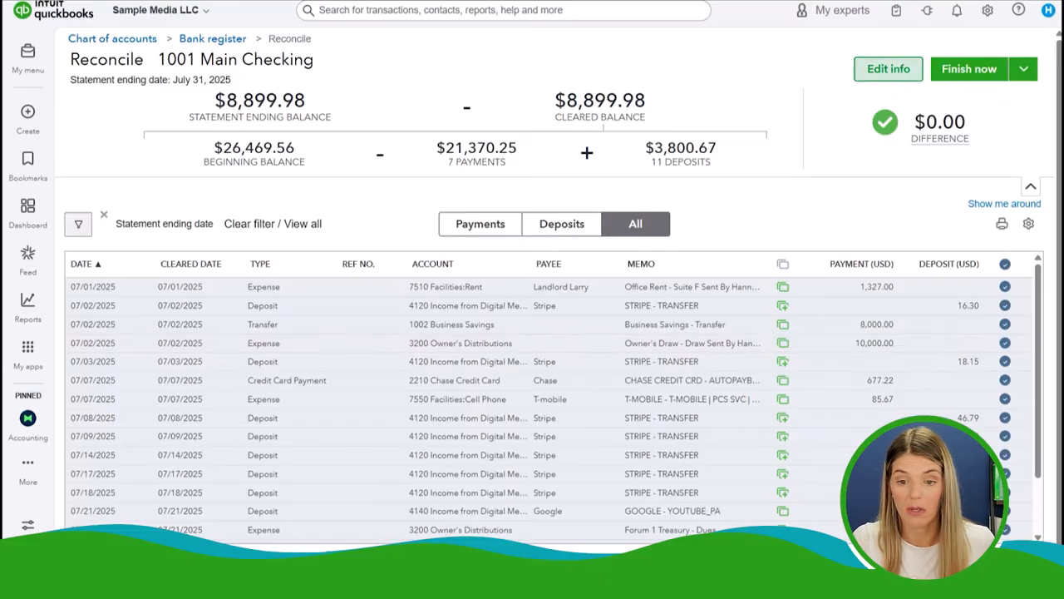
click(888, 69)
key(BackSpace)
key(BackSpace)
key(BackSpace)
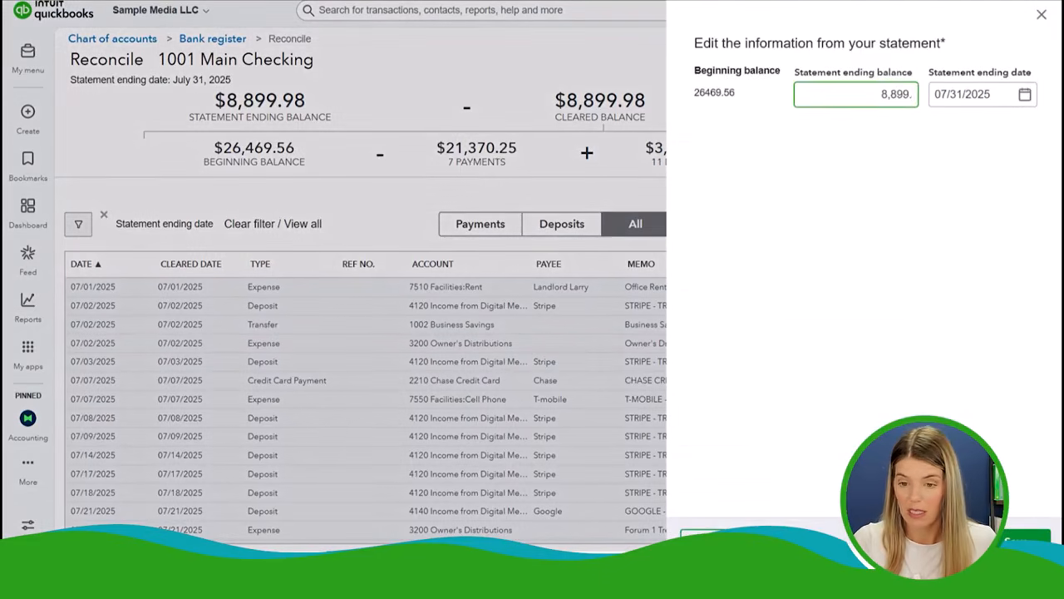
text(.00)
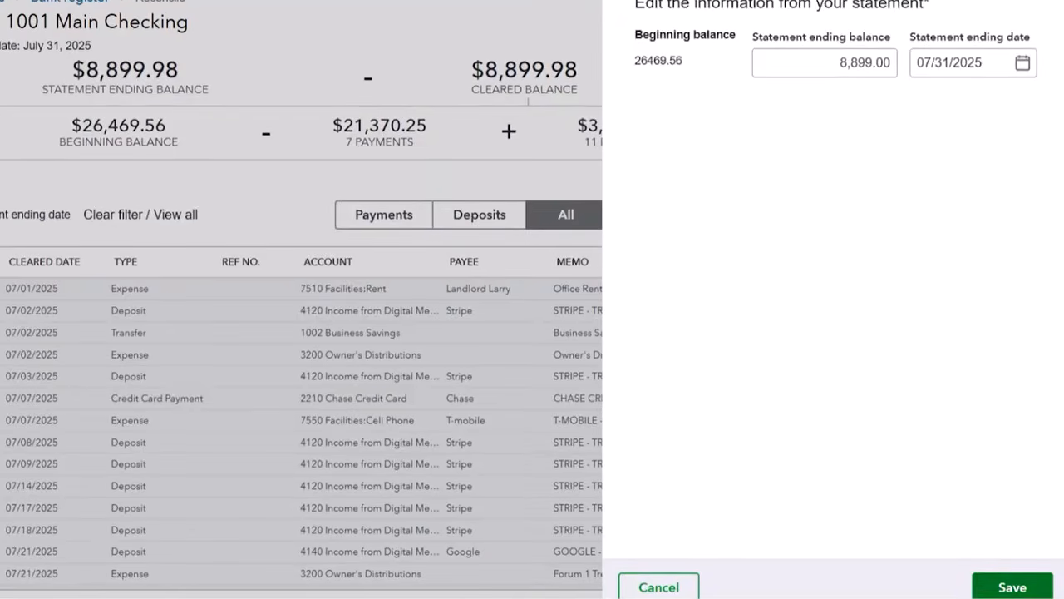
click(1023, 551)
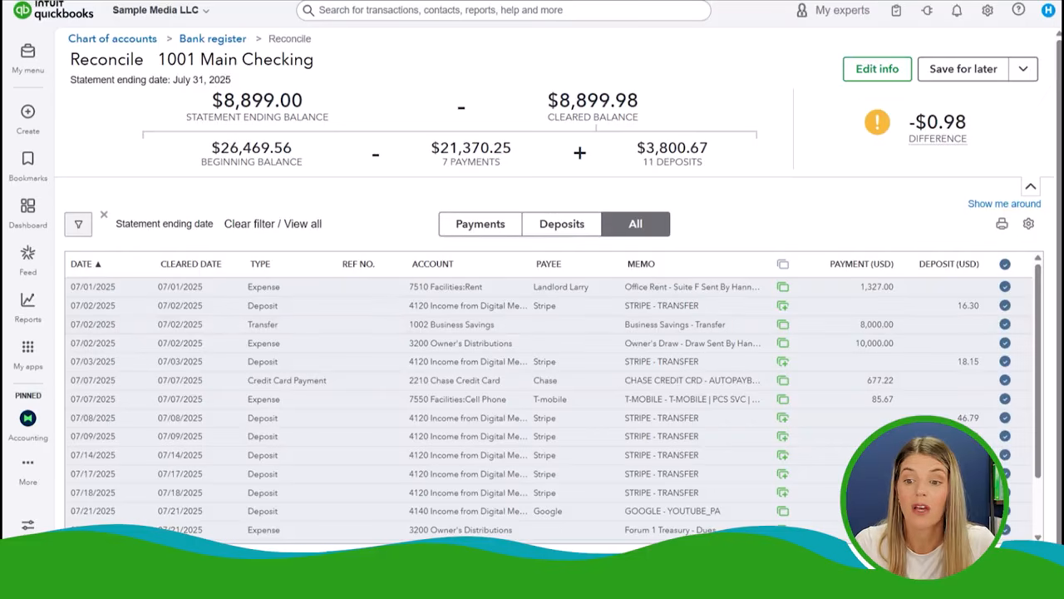
- Correct the Main Checking statement ending balance to 8,899.98 and save it
click(877, 68)
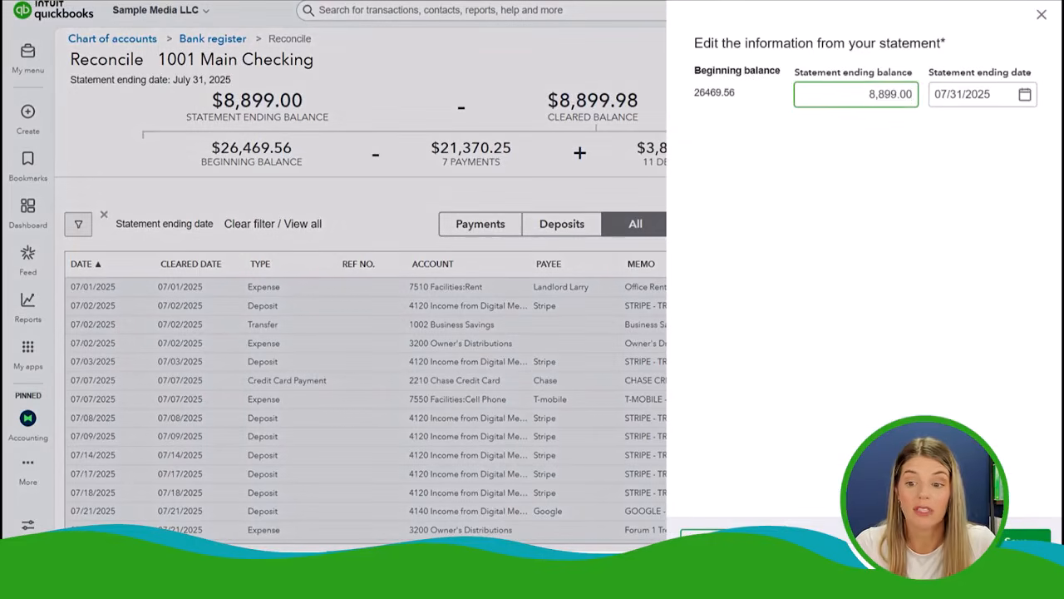
key(BackSpace)
key(BackSpace)
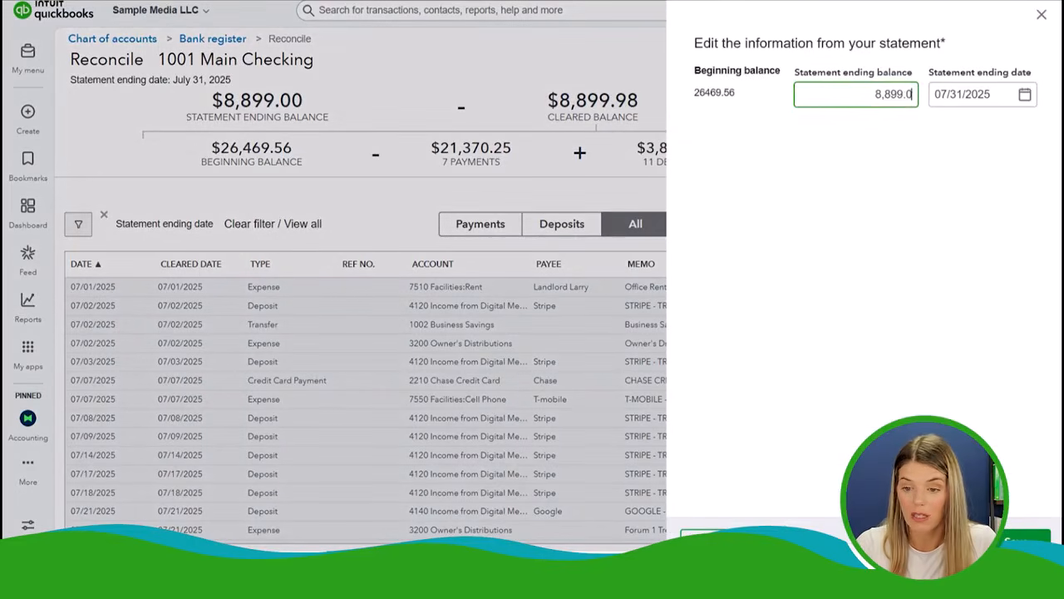
text(98)
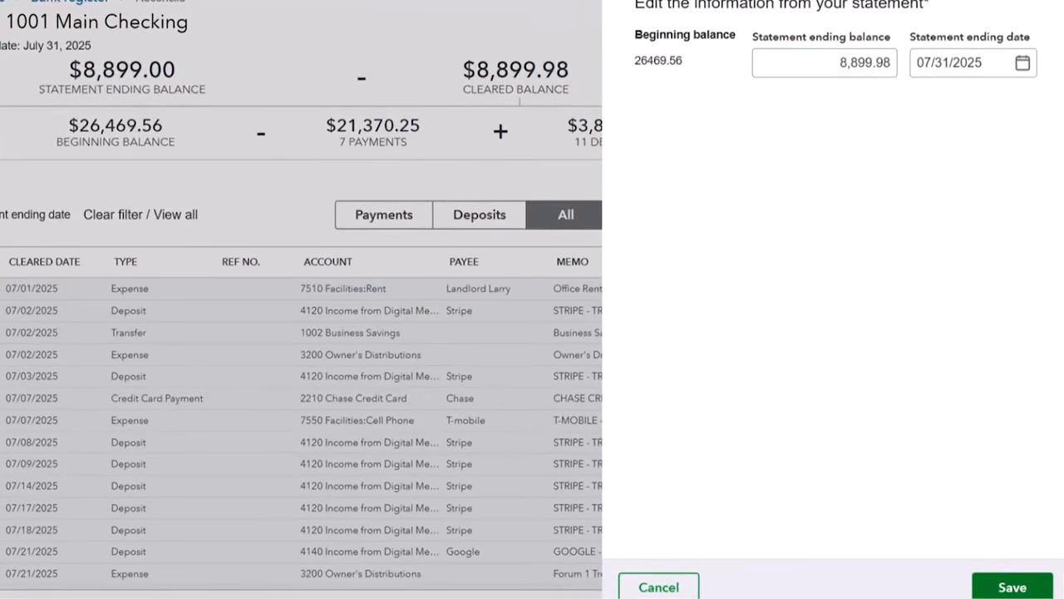
click(1014, 587)
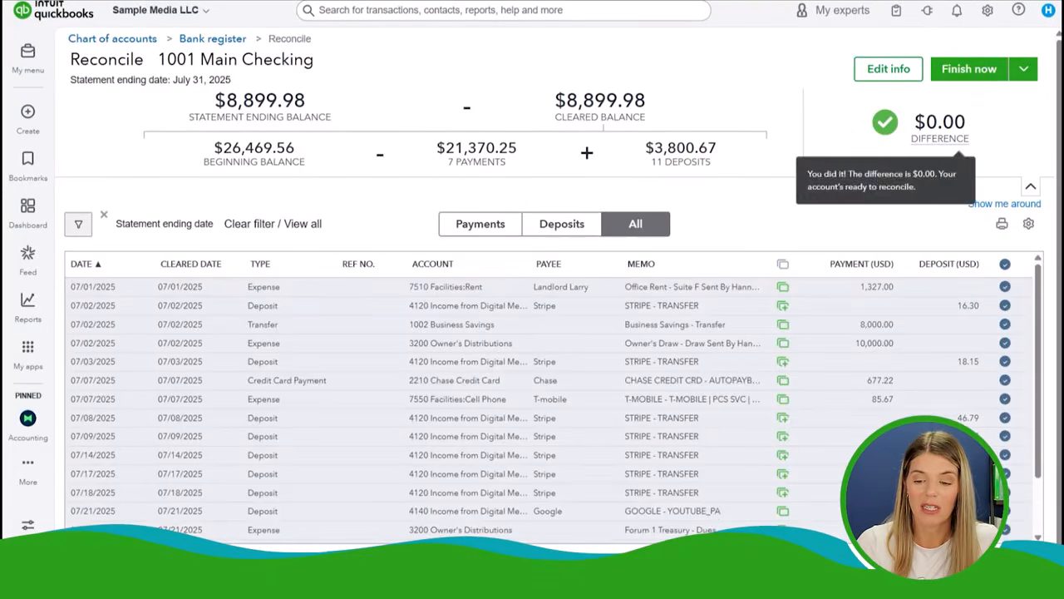
- Look over the cleared July transactions and finish the 1001 Main Checking reconciliation
scroll(549, 407, down, 2)
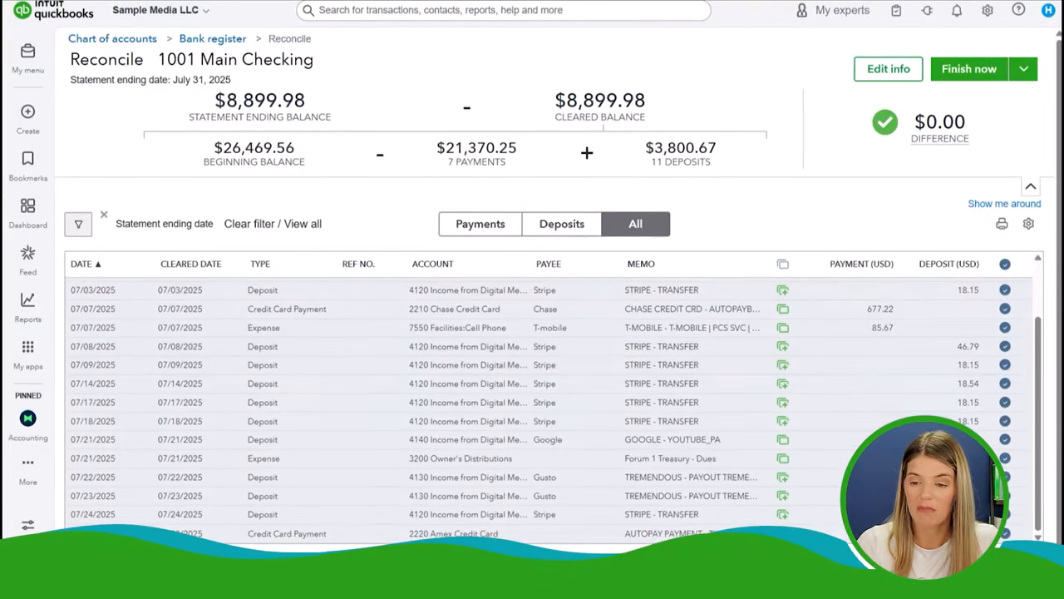
scroll(549, 407, up, 2)
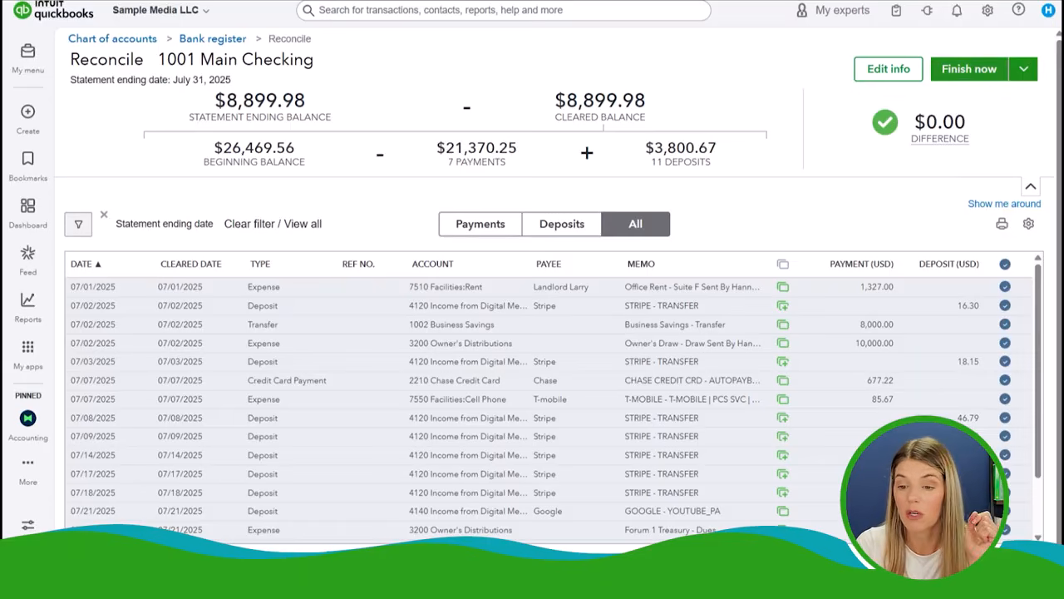
click(969, 69)
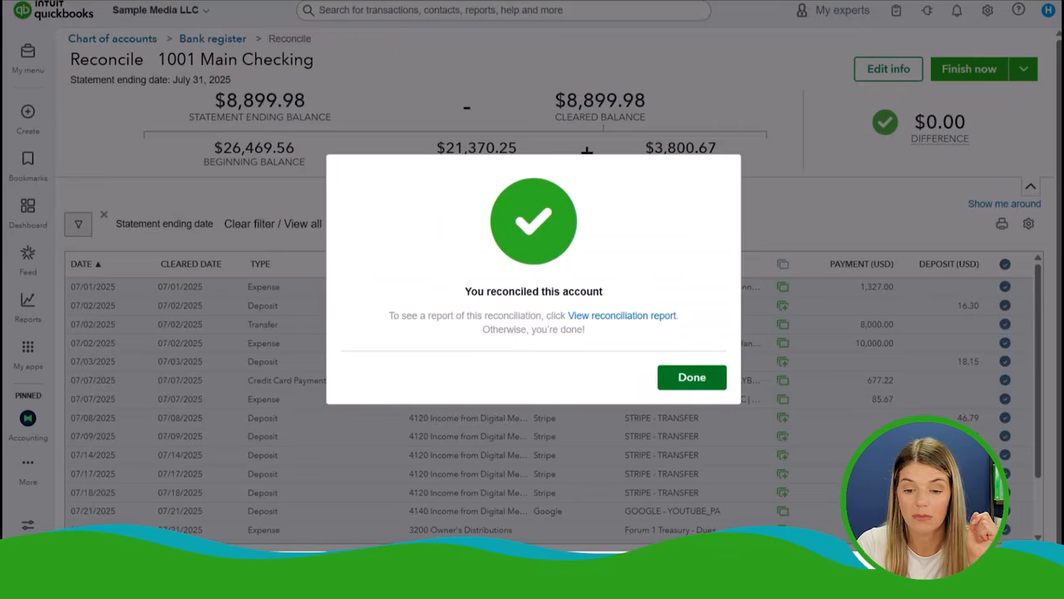
click(692, 378)
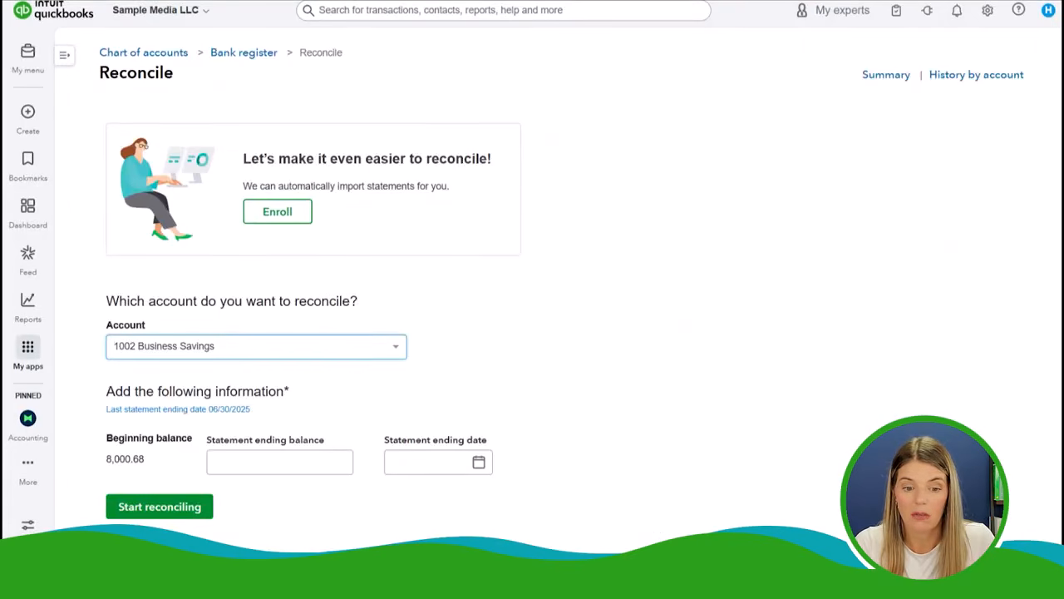
- Reconcile 1002 Business Savings with a statement ending balance of 5,005.98 and ending date 07/31/2025, and finish it
click(159, 523)
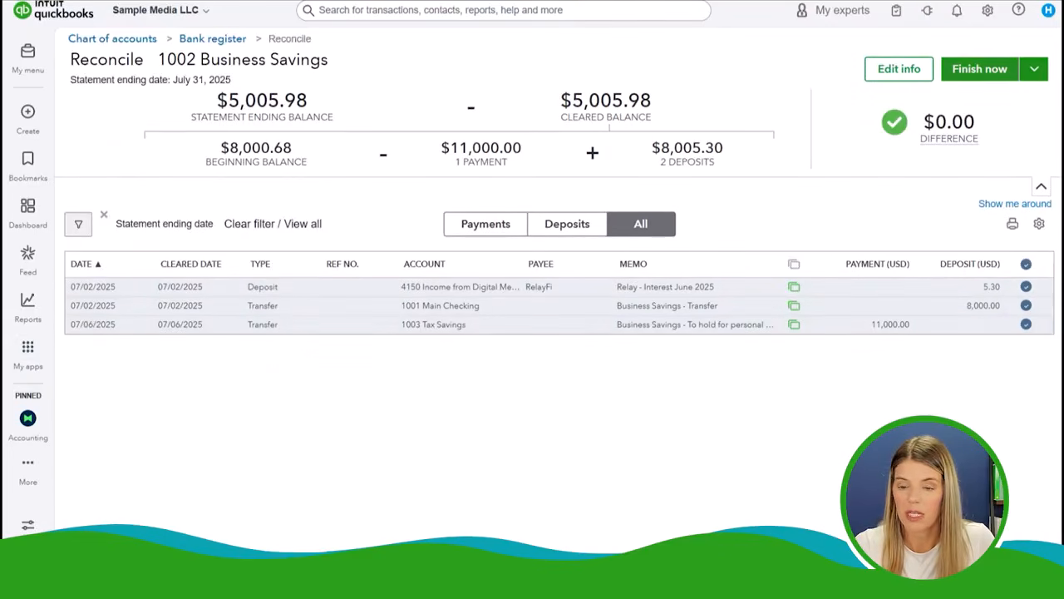
click(980, 69)
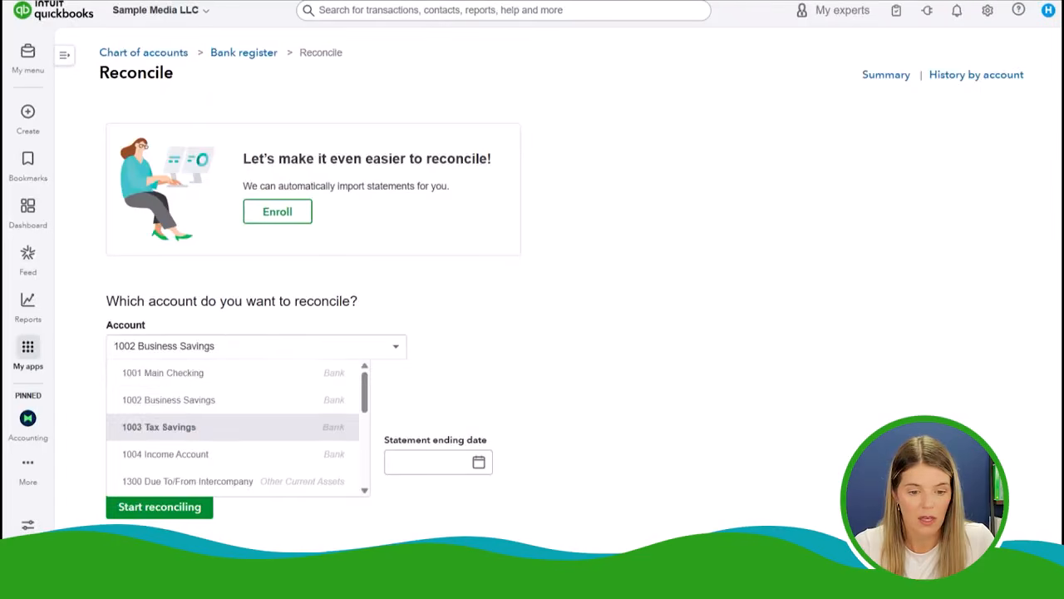
- Check the last statement ending dates of 1003 Tax Savings and 1004 Income Account in the reconcile setup
click(159, 428)
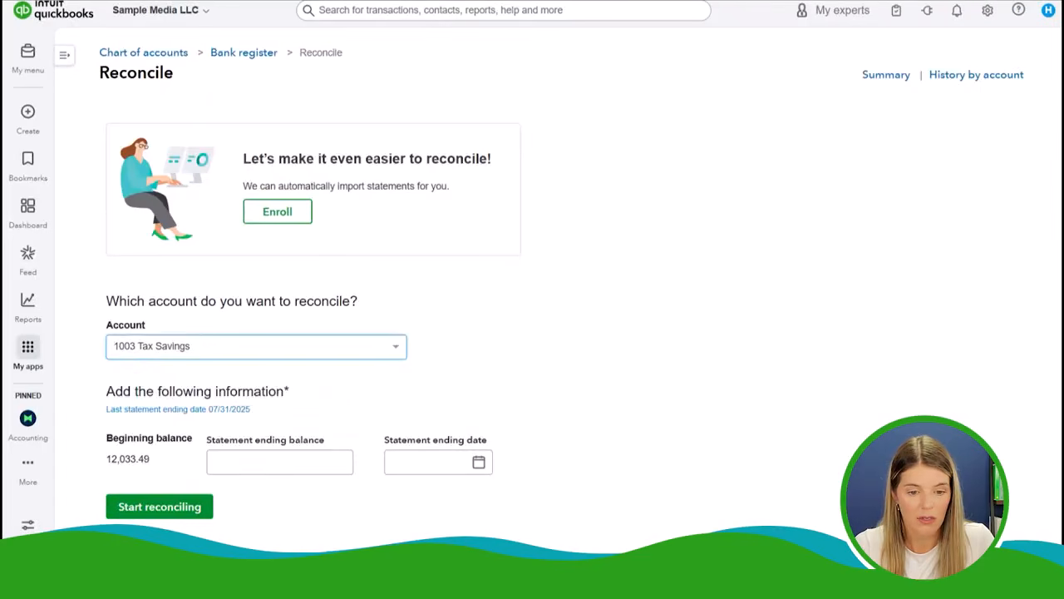
click(396, 347)
click(166, 454)
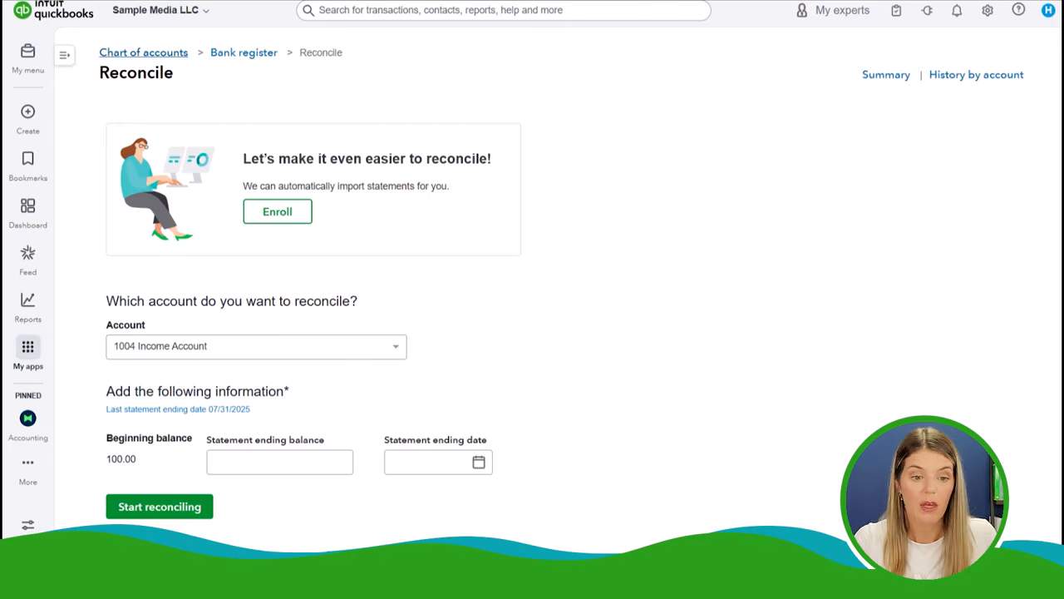
- Run the standard Profit and Loss report with the report period set to Last month
mouse_move(36, 304)
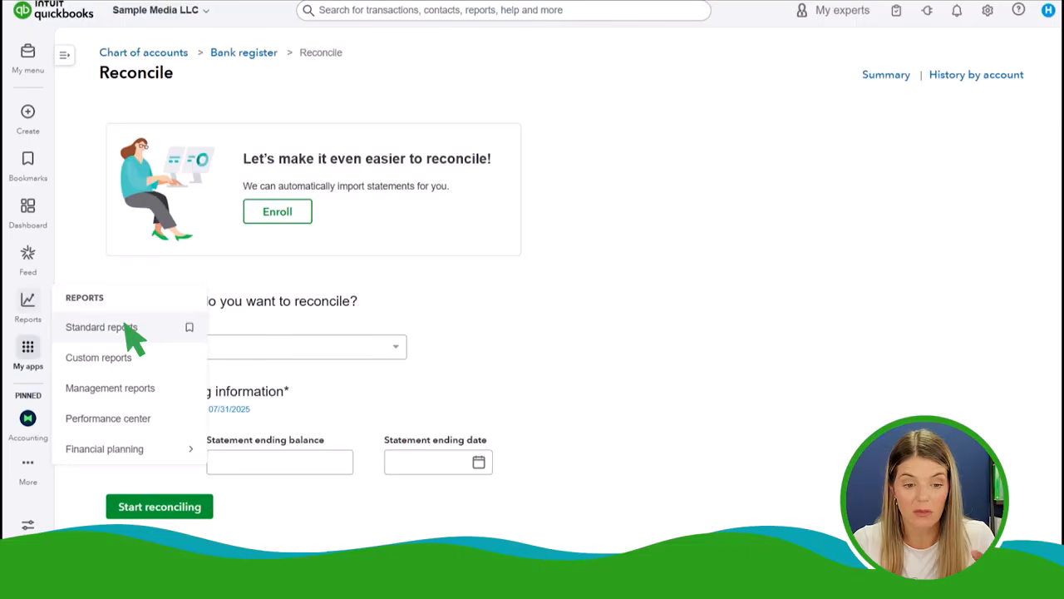
click(102, 327)
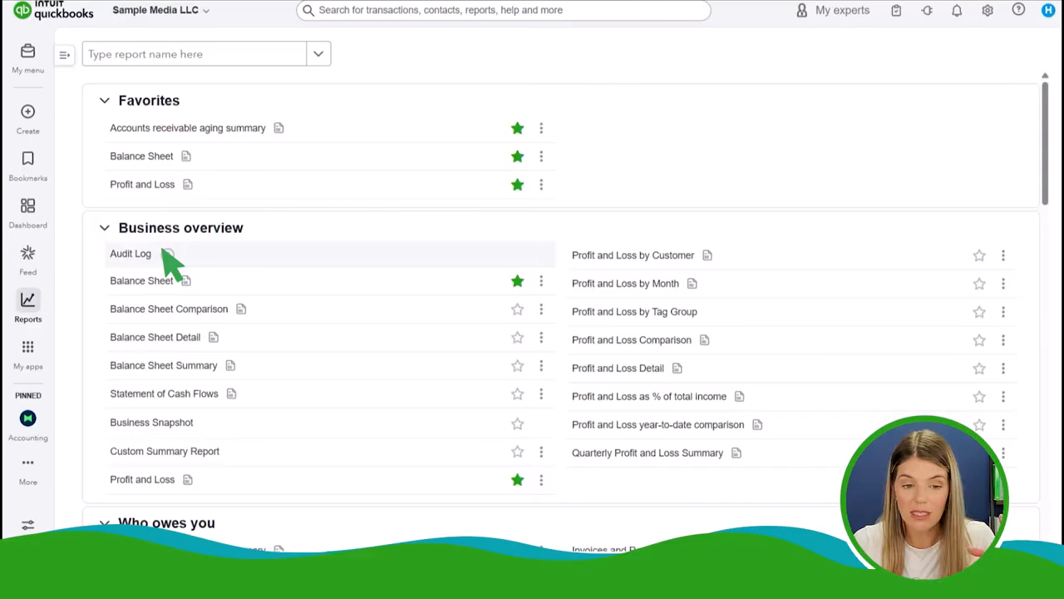
click(164, 184)
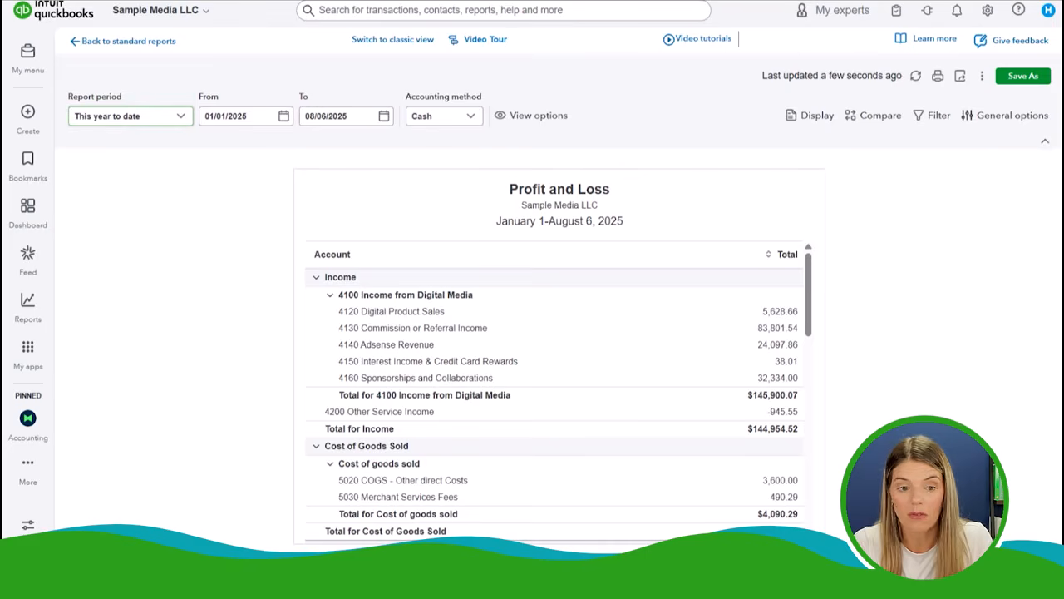
click(162, 117)
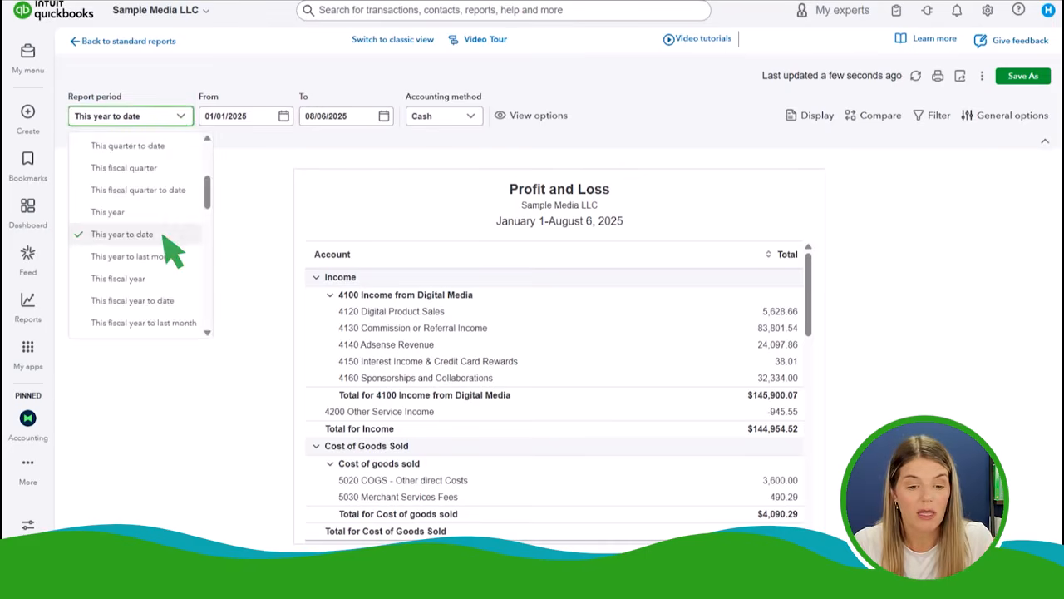
scroll(164, 237, down, 3)
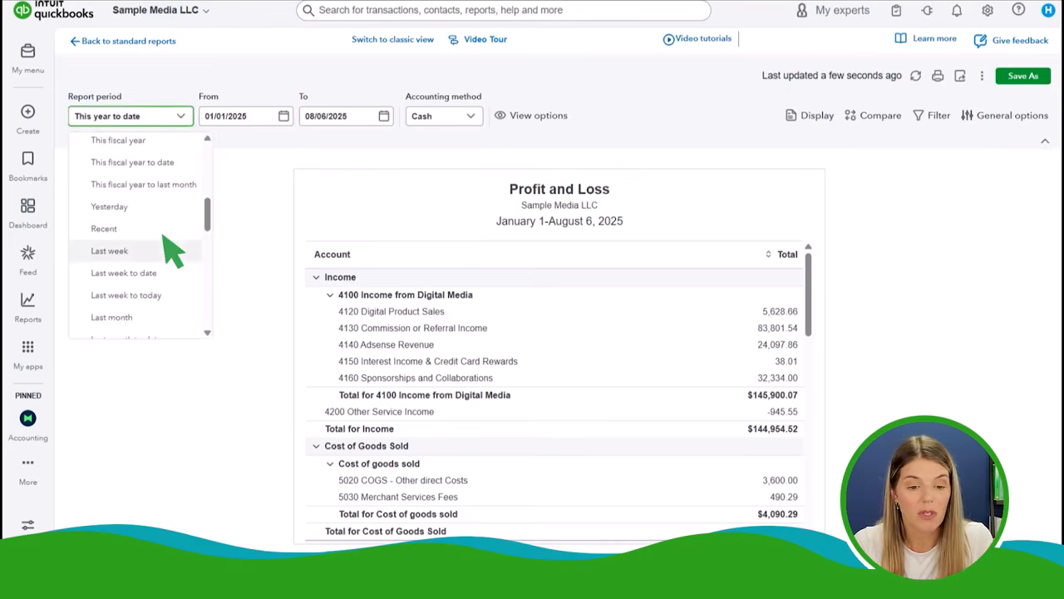
click(164, 316)
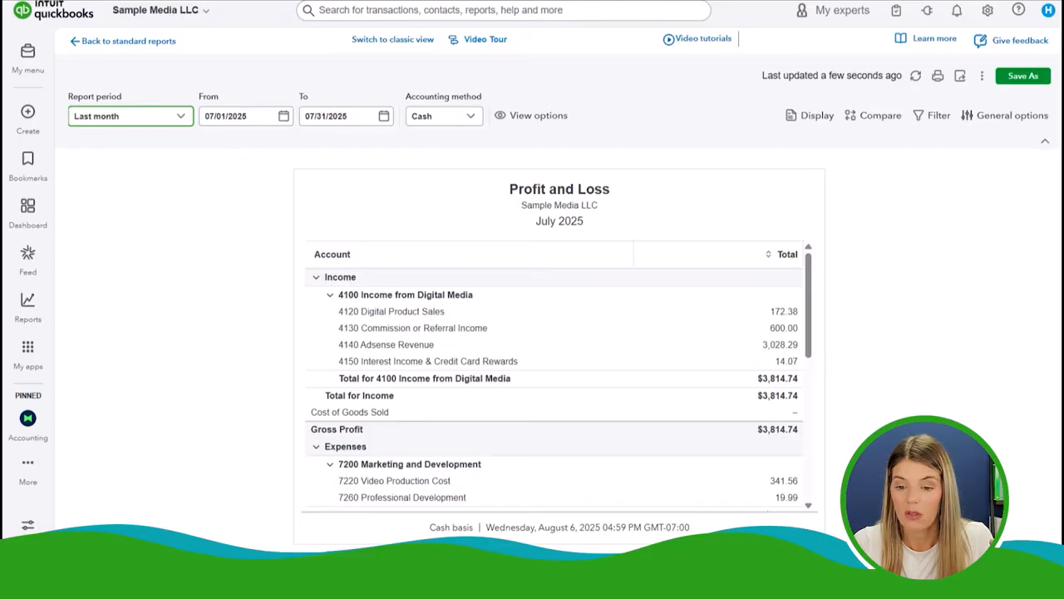
- Review the income, expense categories and net income in the July 2025 Profit and Loss report
scroll(559, 378, down, 2)
scroll(559, 379, up, 2)
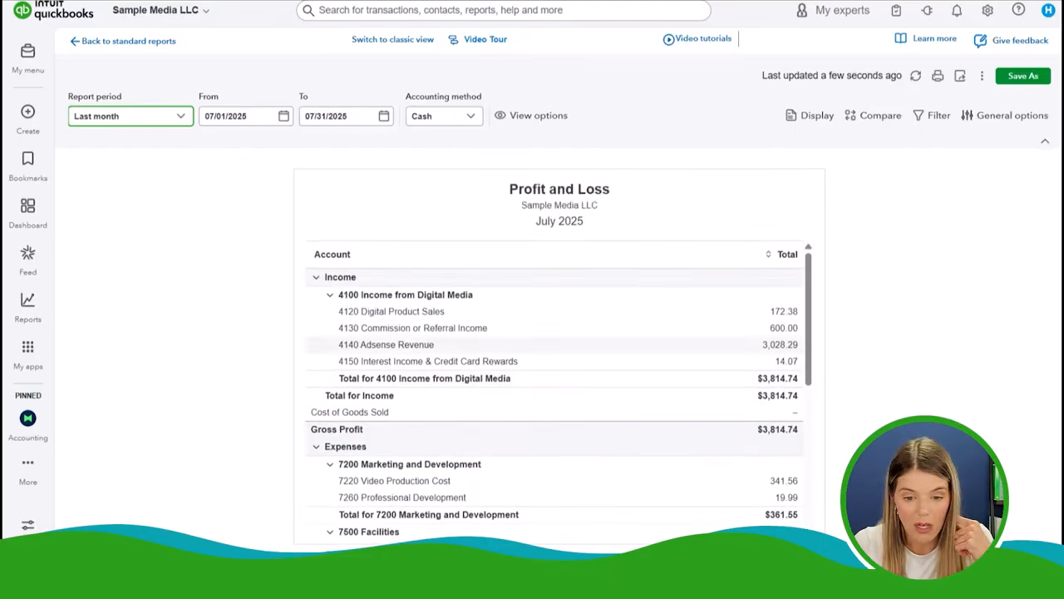
scroll(515, 376, down, 2)
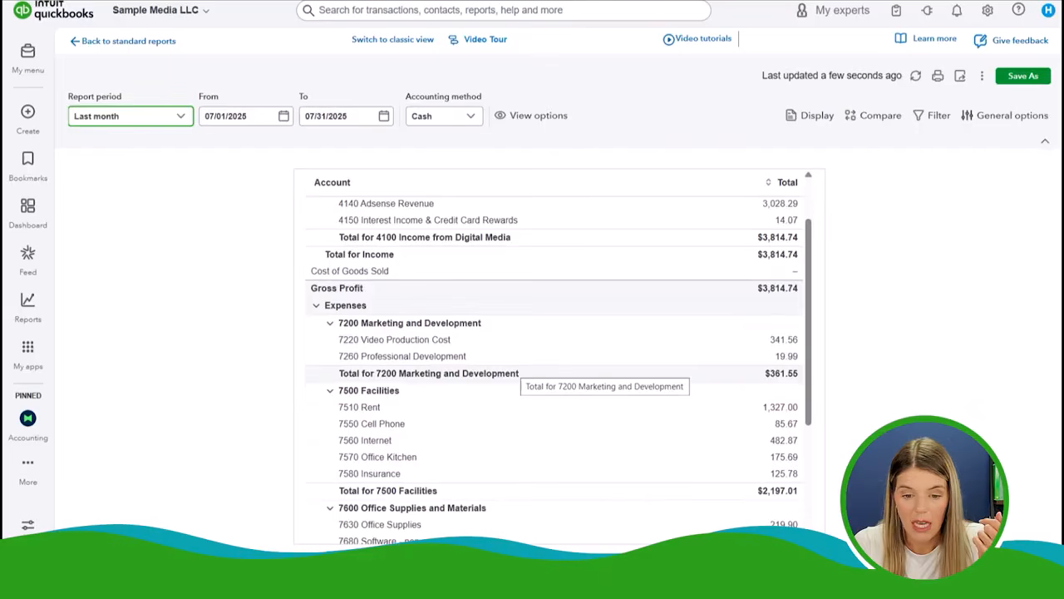
scroll(516, 375, down, 1)
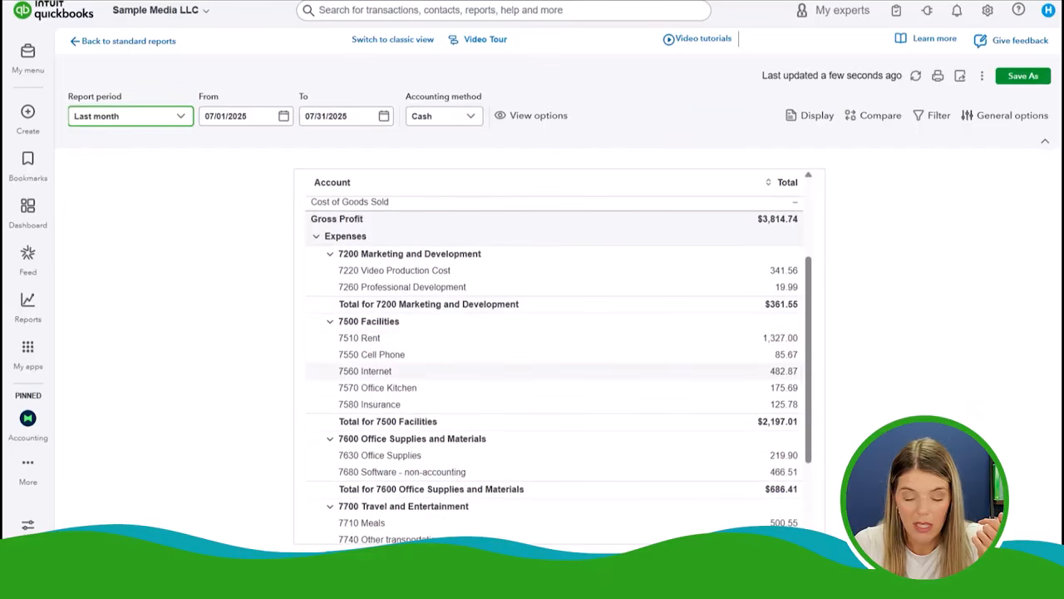
scroll(516, 376, down, 1)
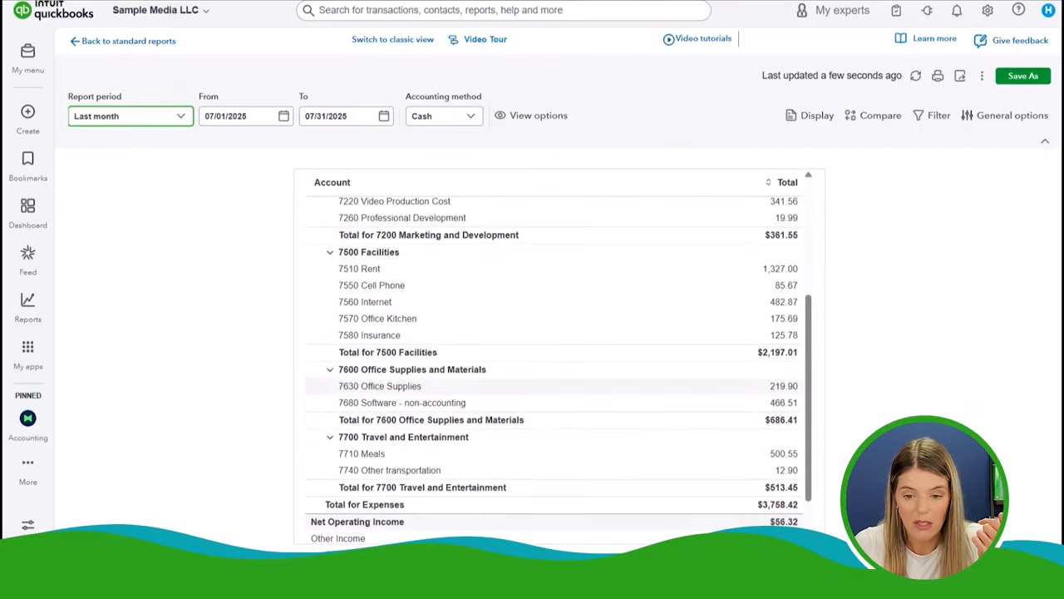
scroll(515, 403, down, 2)
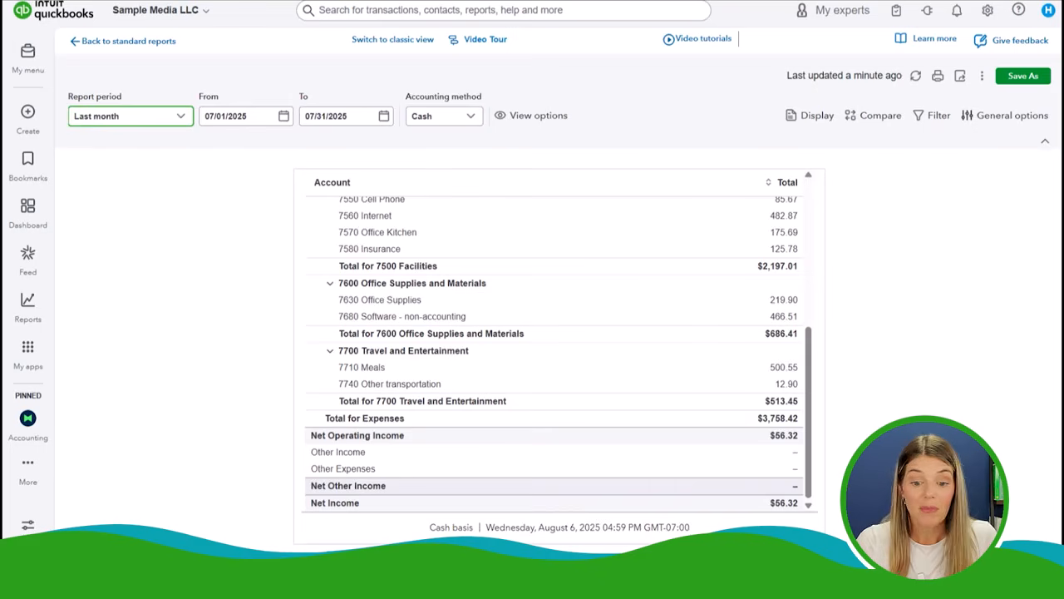
scroll(553, 358, up, 5)
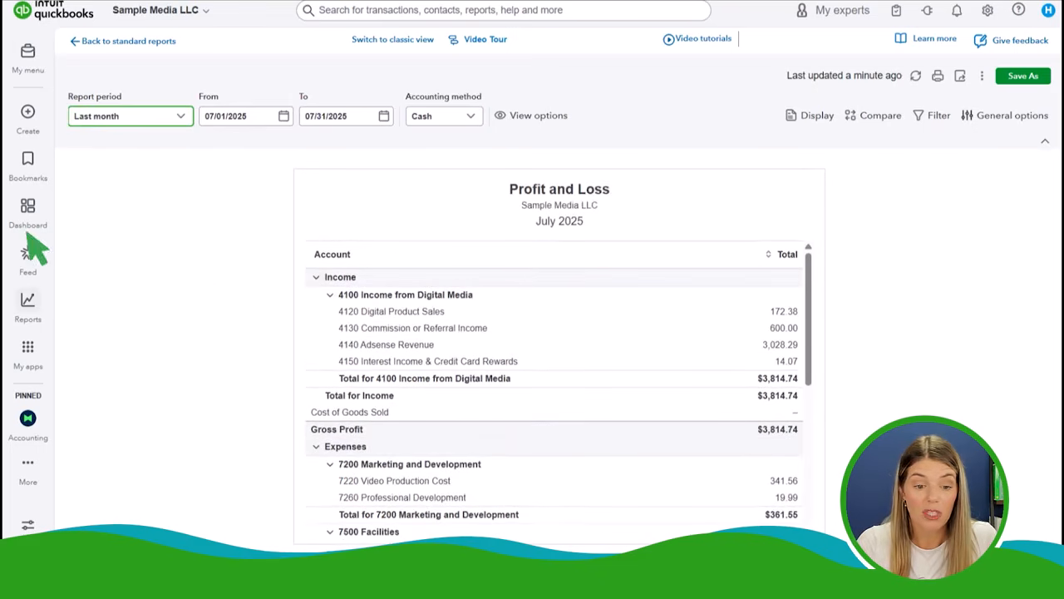
- Open the favorite Balance Sheet report from the standard reports
mouse_move(28, 303)
click(144, 328)
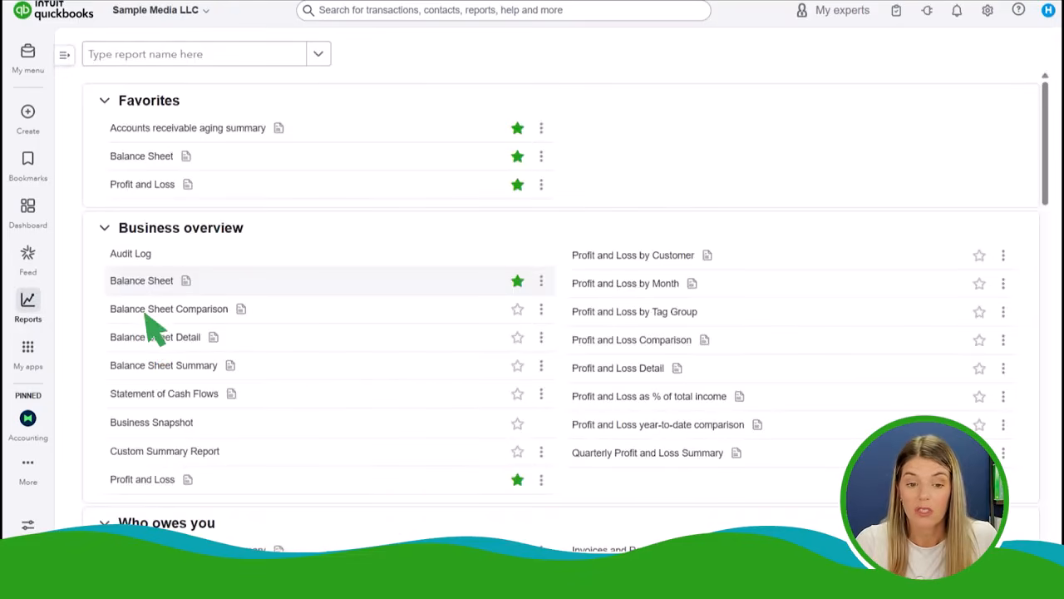
click(161, 157)
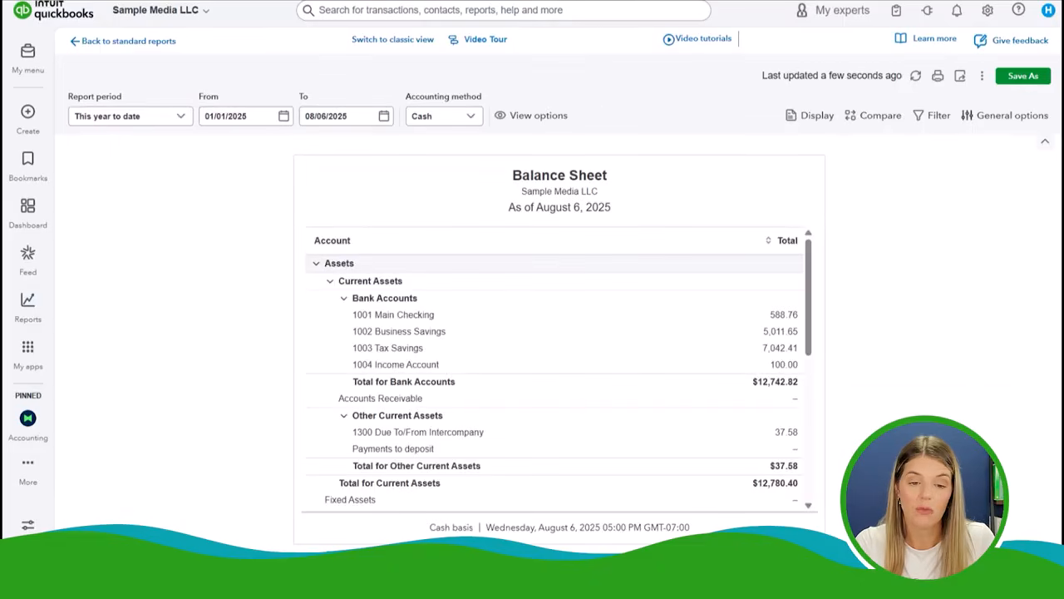
- Set the Balance Sheet's end date to 07/31/2025 and review its assets, liabilities and equity
click(349, 116)
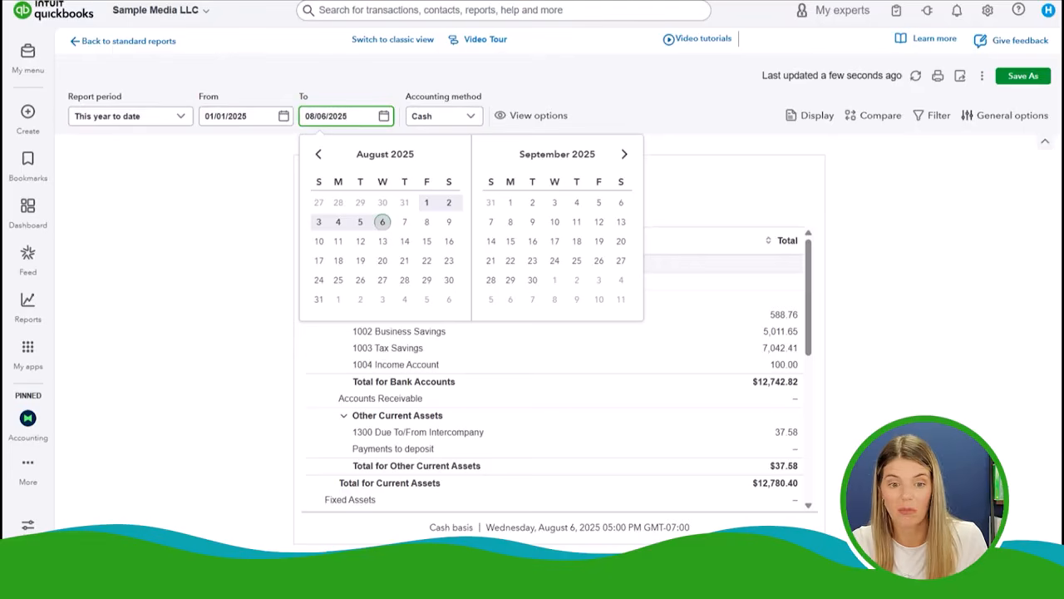
click(318, 153)
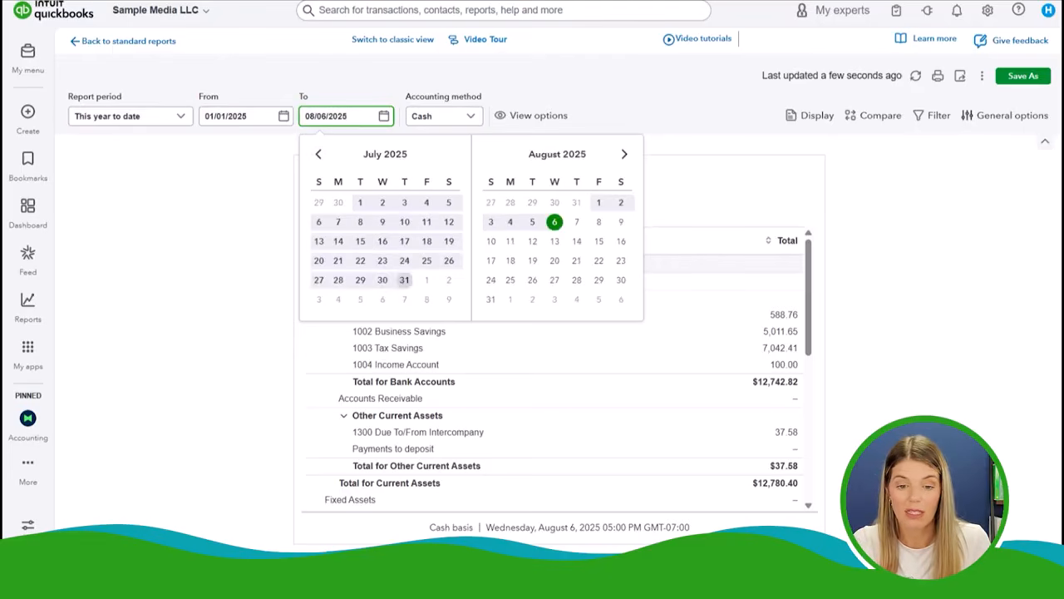
click(404, 279)
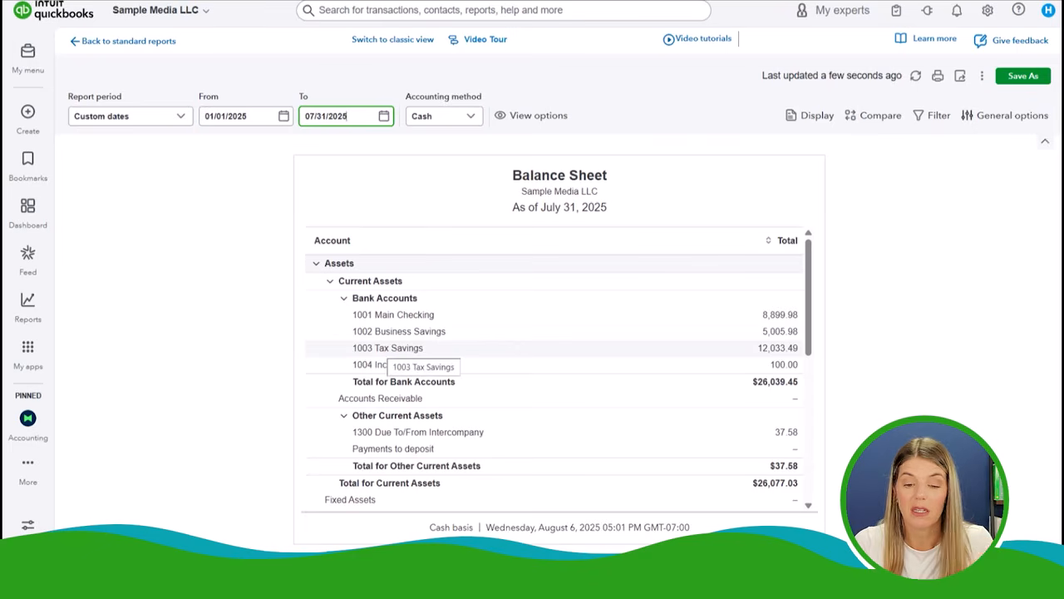
scroll(549, 374, down, 3)
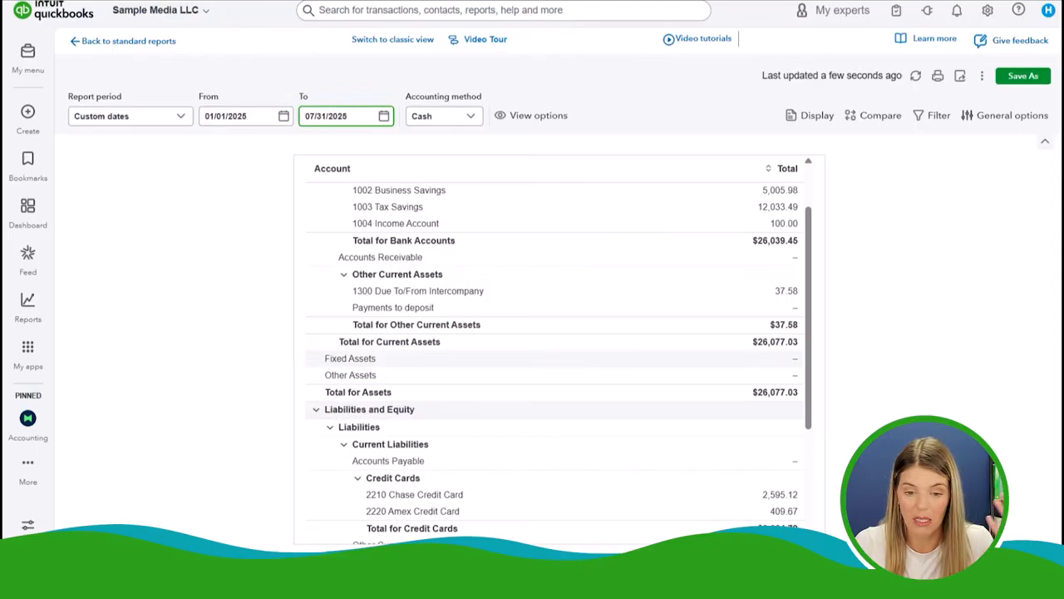
scroll(549, 358, down, 1)
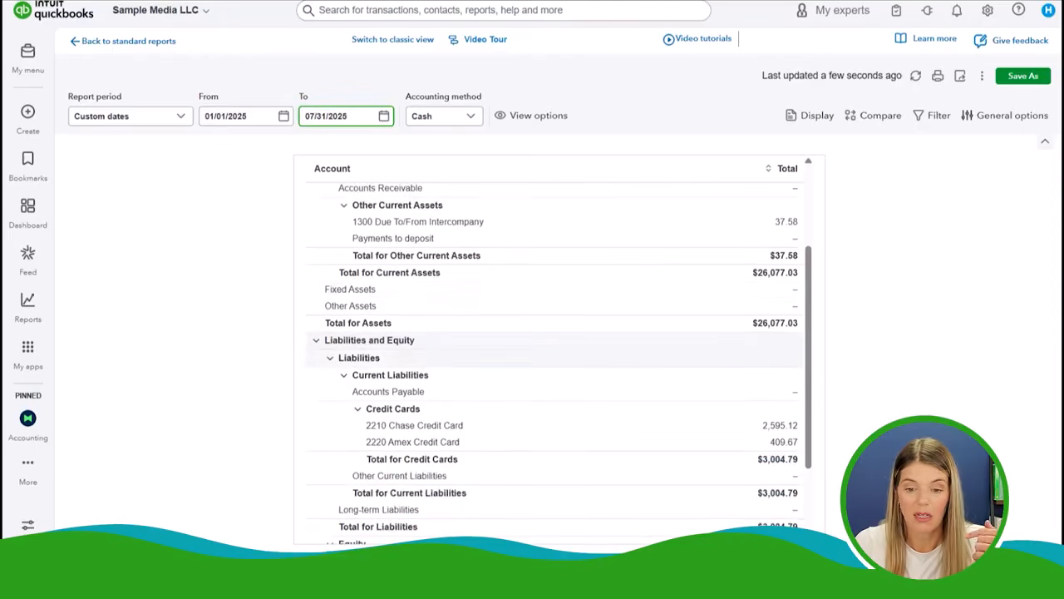
scroll(549, 358, down, 1)
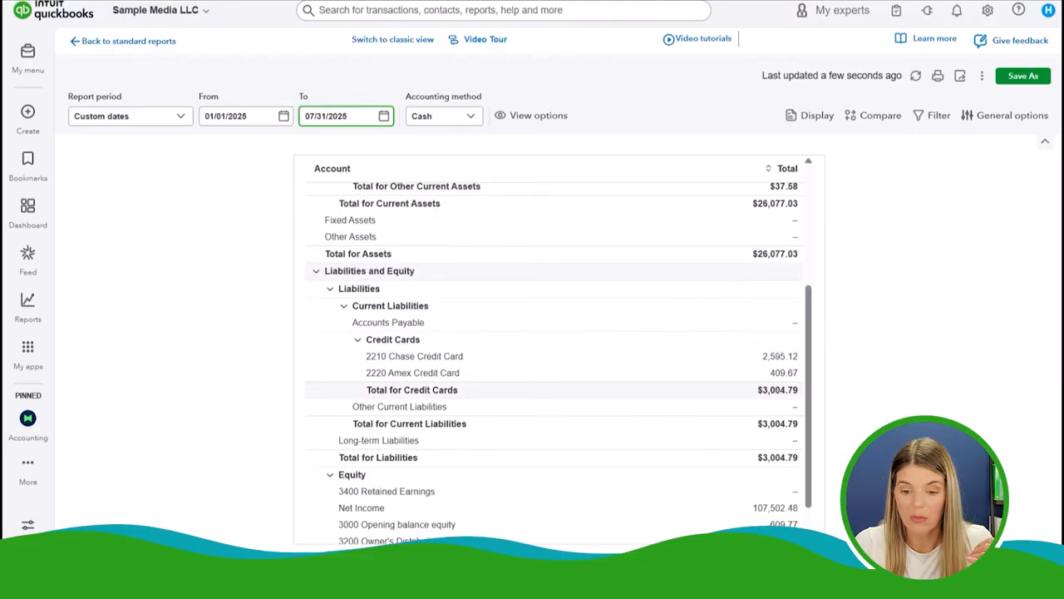
scroll(549, 358, down, 1)
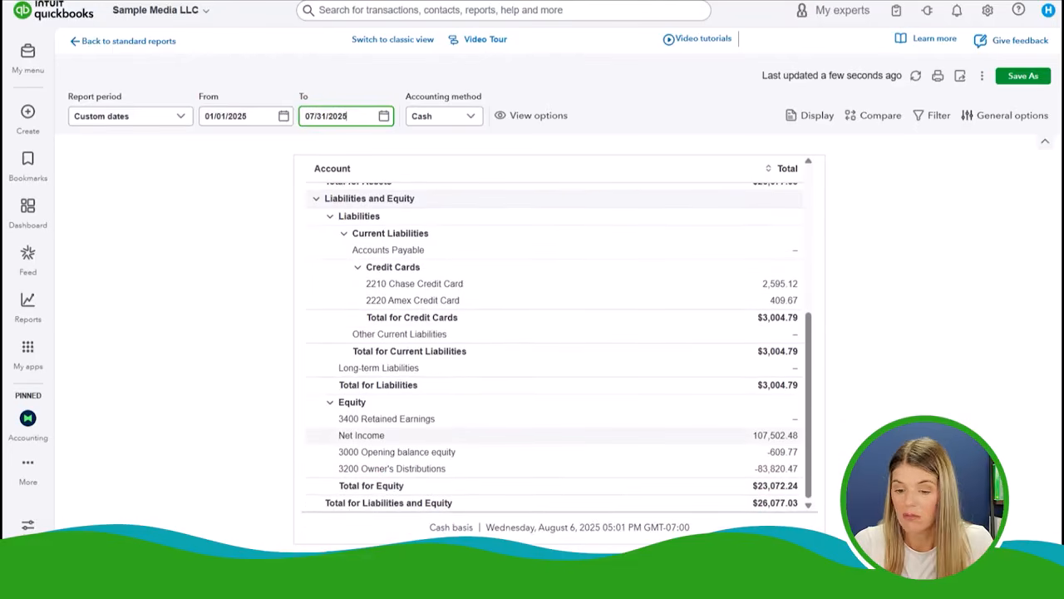
scroll(558, 349, up, 4)
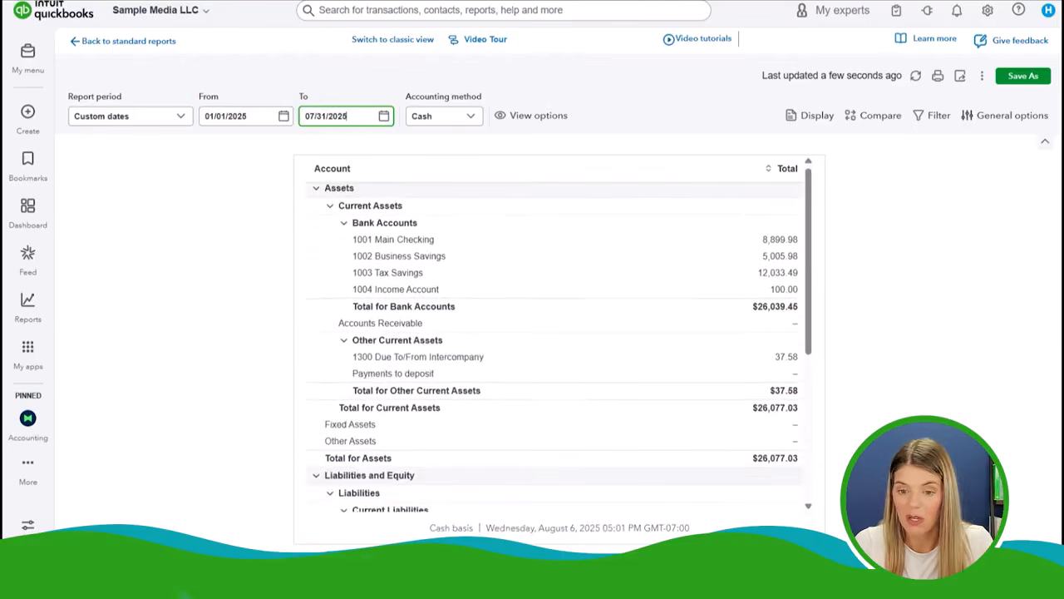
- Open the Books review for Sample Media LLC from the accounting section
click(30, 208)
click(186, 119)
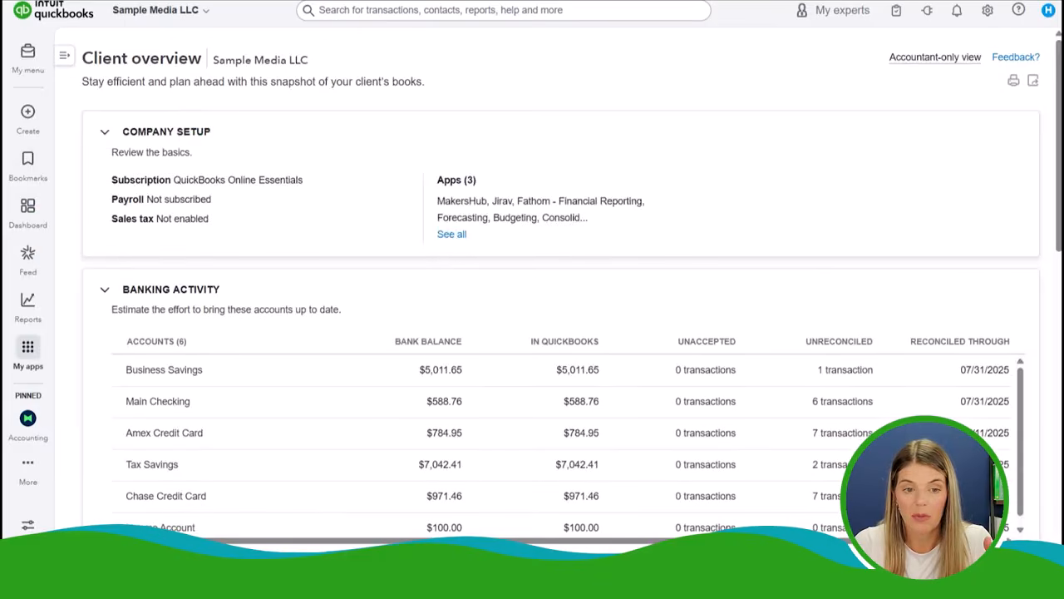
click(64, 56)
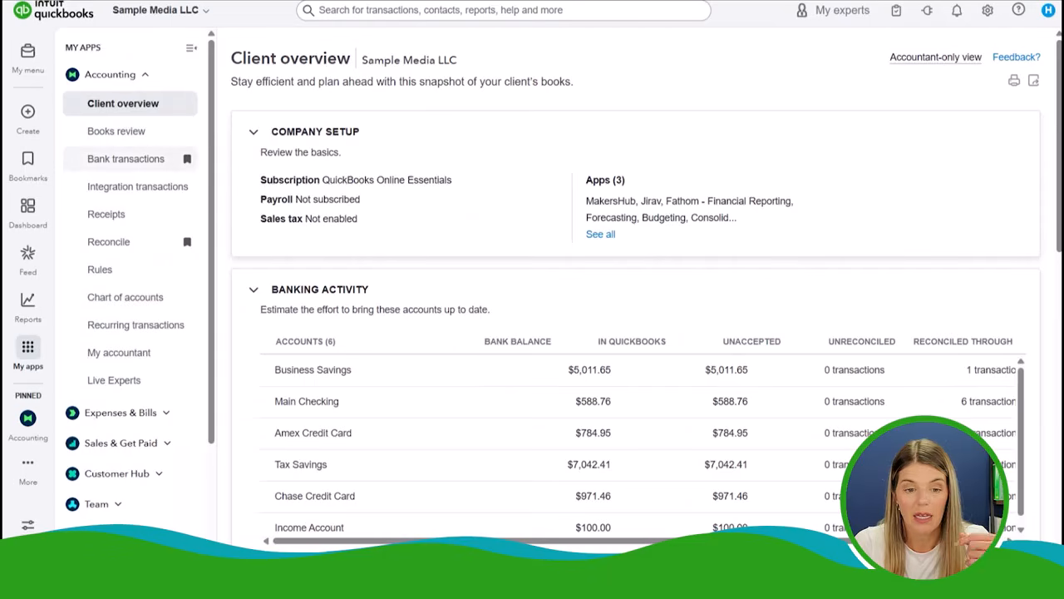
click(116, 131)
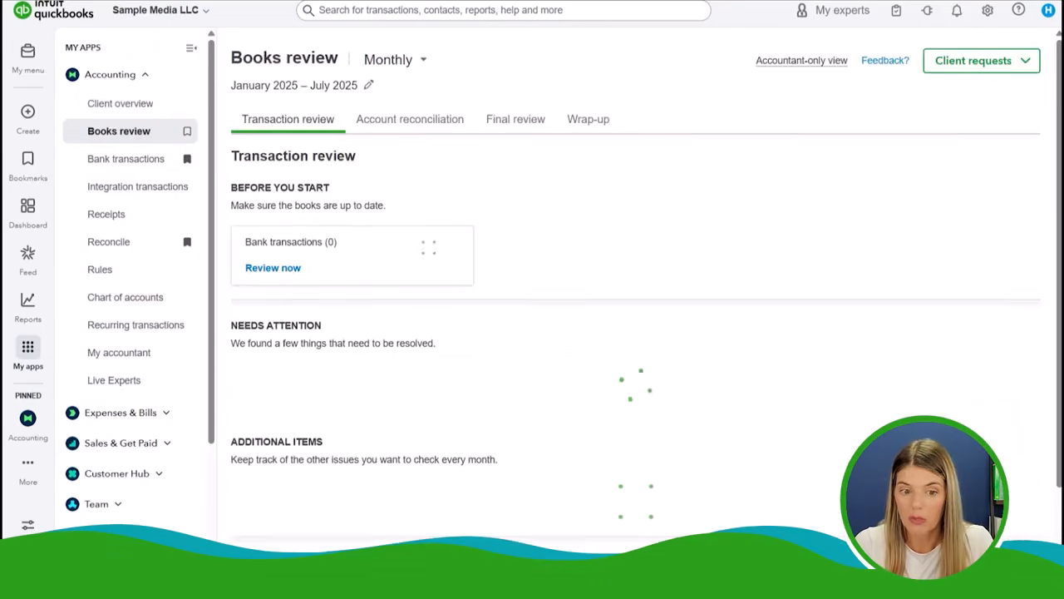
- Examine the Transaction review's needs-attention issues and additional items for personal transactions, loan payments and cash transactions
scroll(635, 288, down, 2)
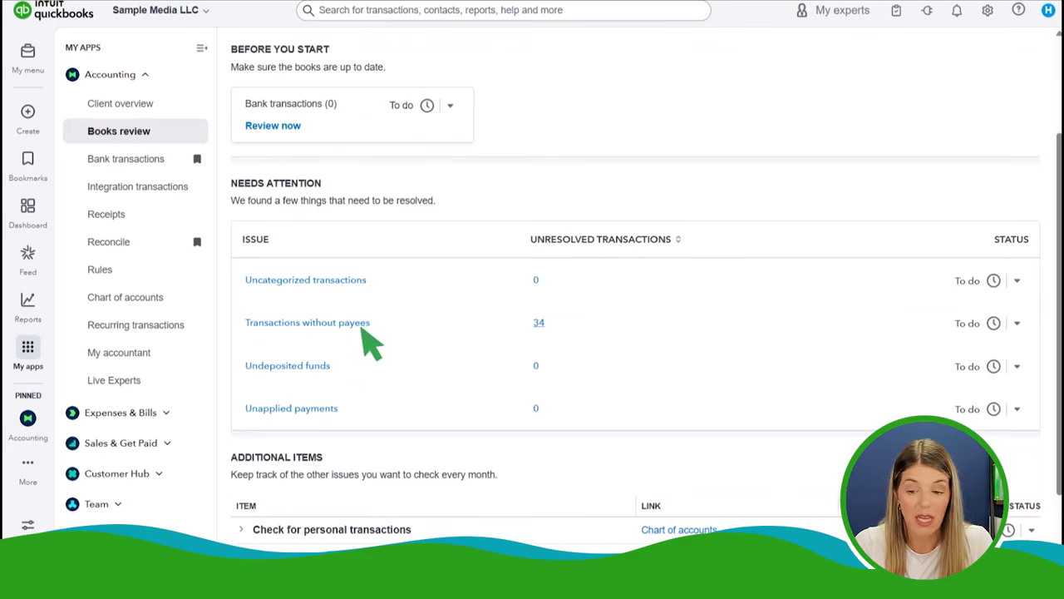
scroll(365, 333, down, 1)
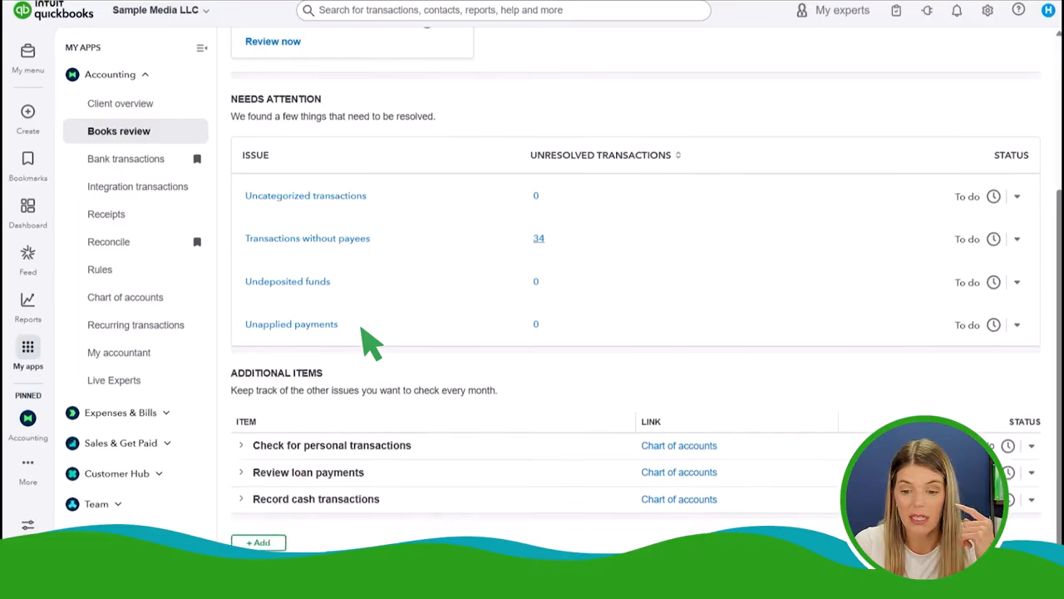
click(460, 434)
scroll(459, 430, down, 1)
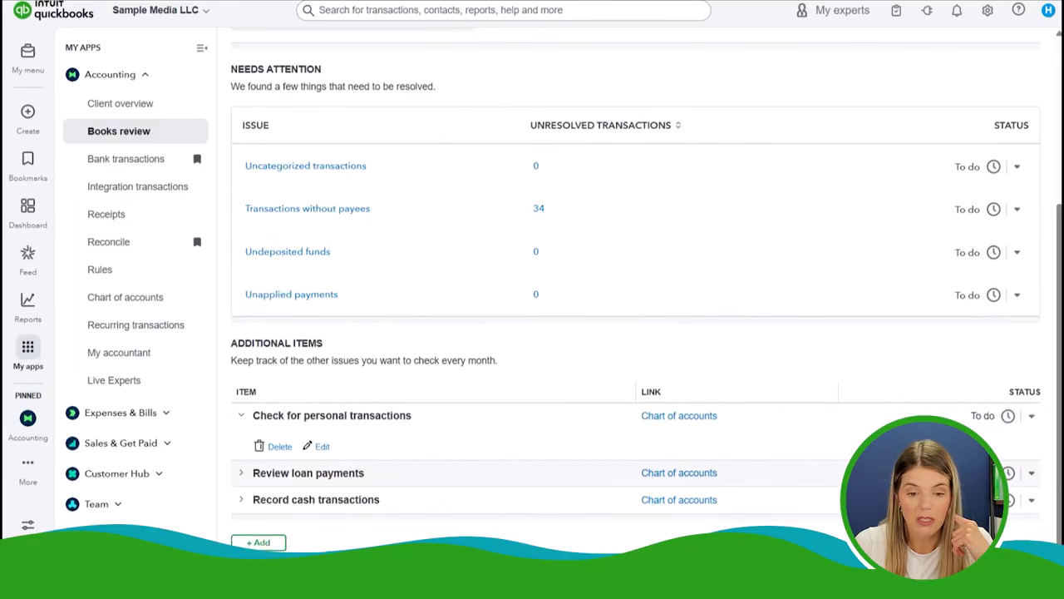
click(460, 472)
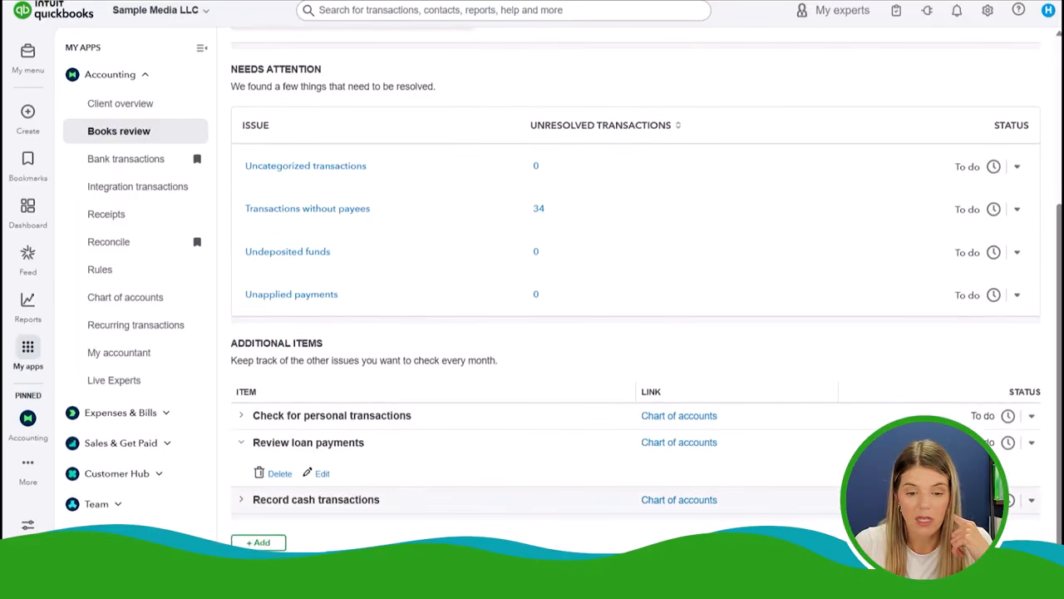
click(460, 499)
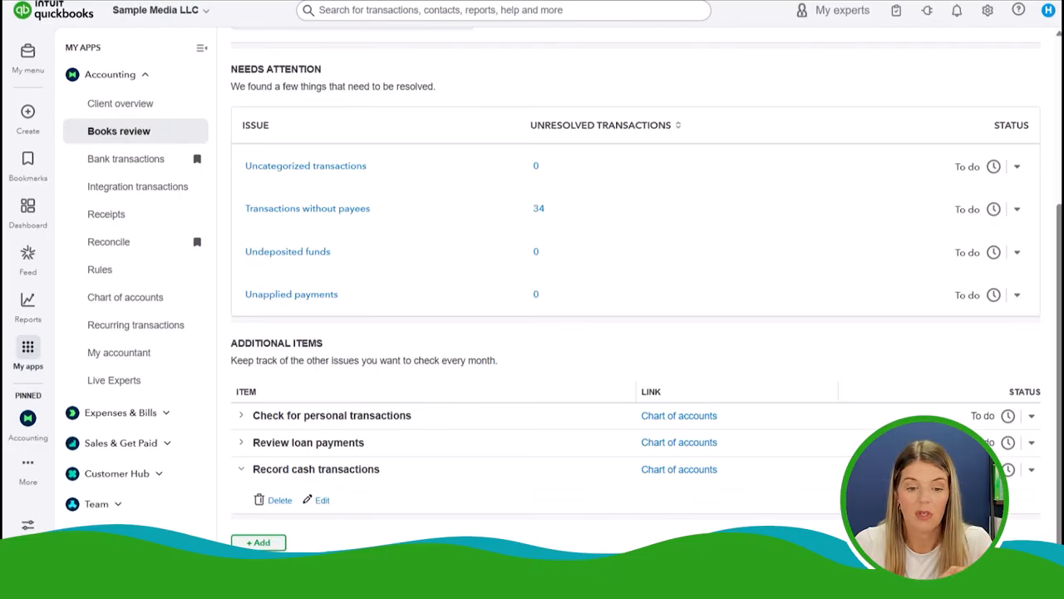
scroll(647, 288, up, 1)
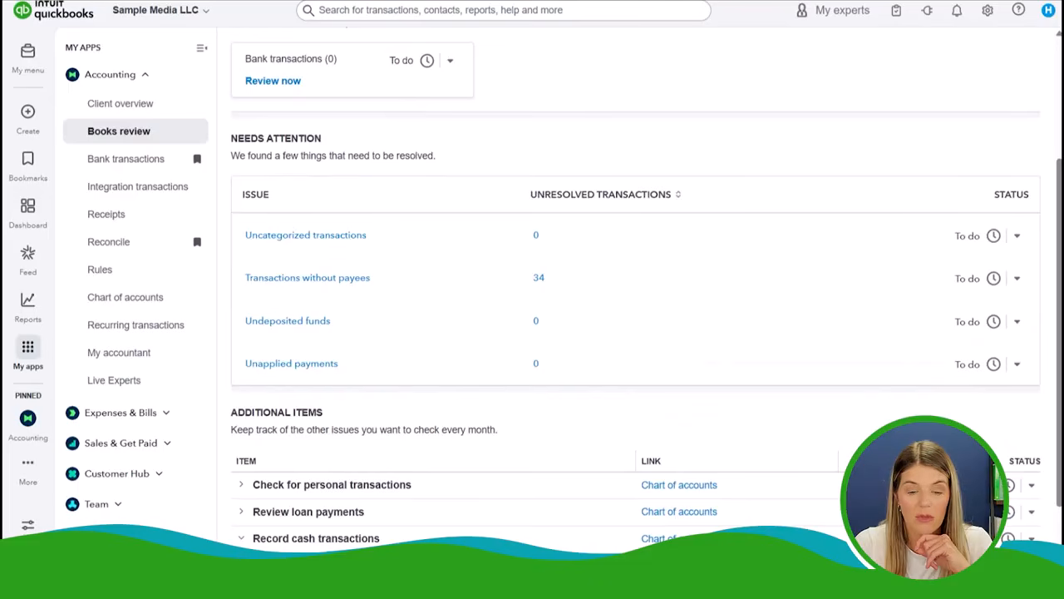
scroll(636, 288, up, 1)
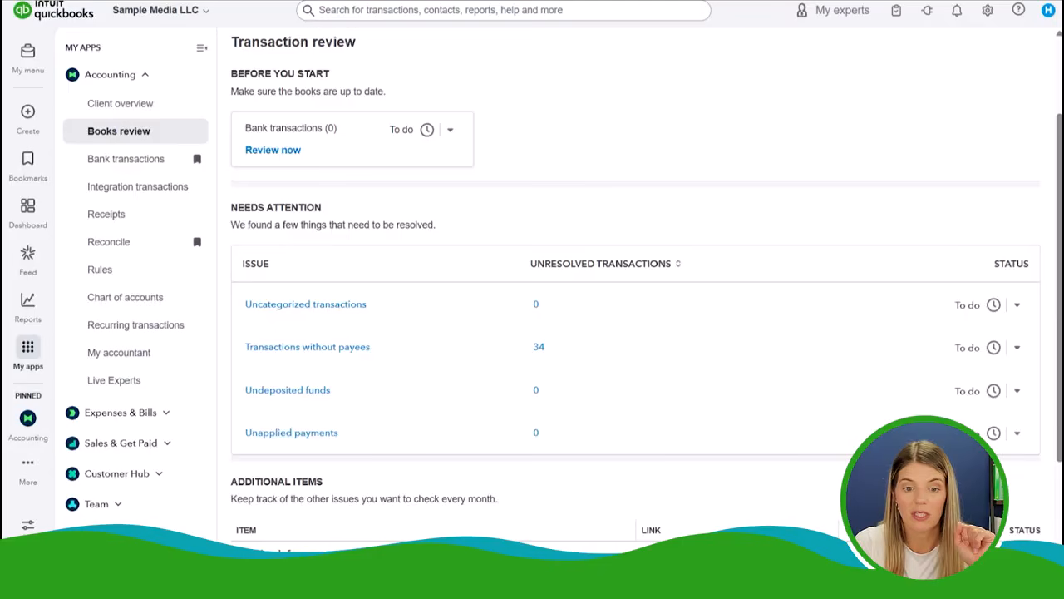
- Mark Bank transactions, Uncategorized transactions, Undeposited funds and Unapplied payments as Done in the Transaction review
click(450, 129)
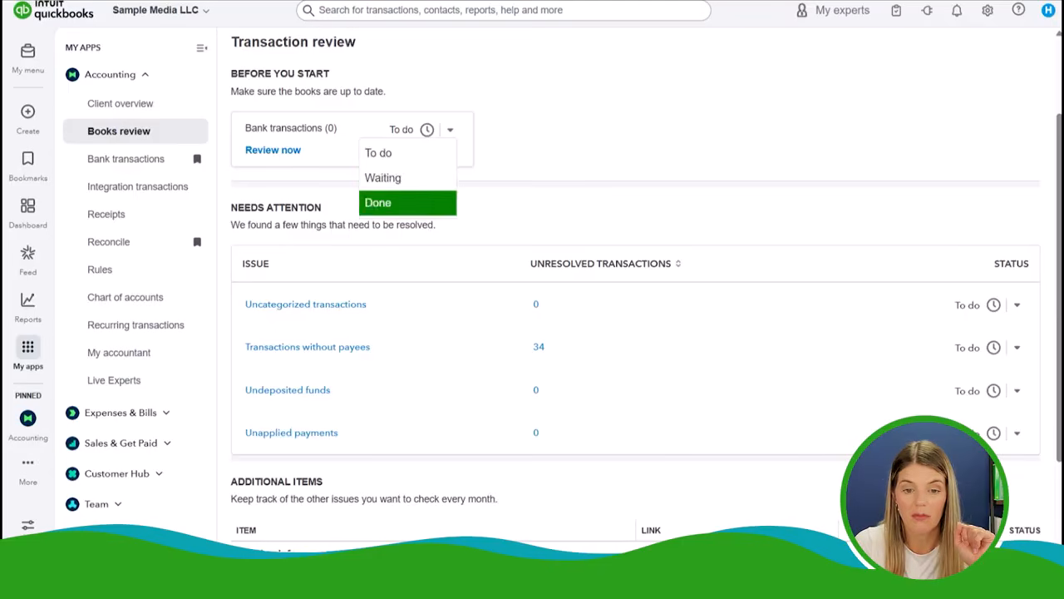
click(383, 202)
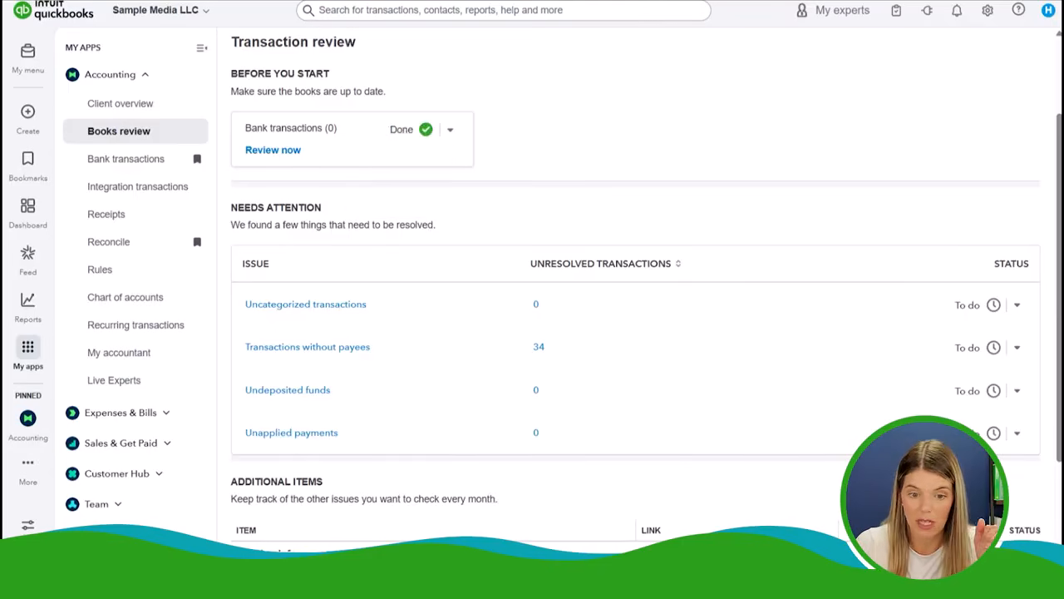
click(1017, 305)
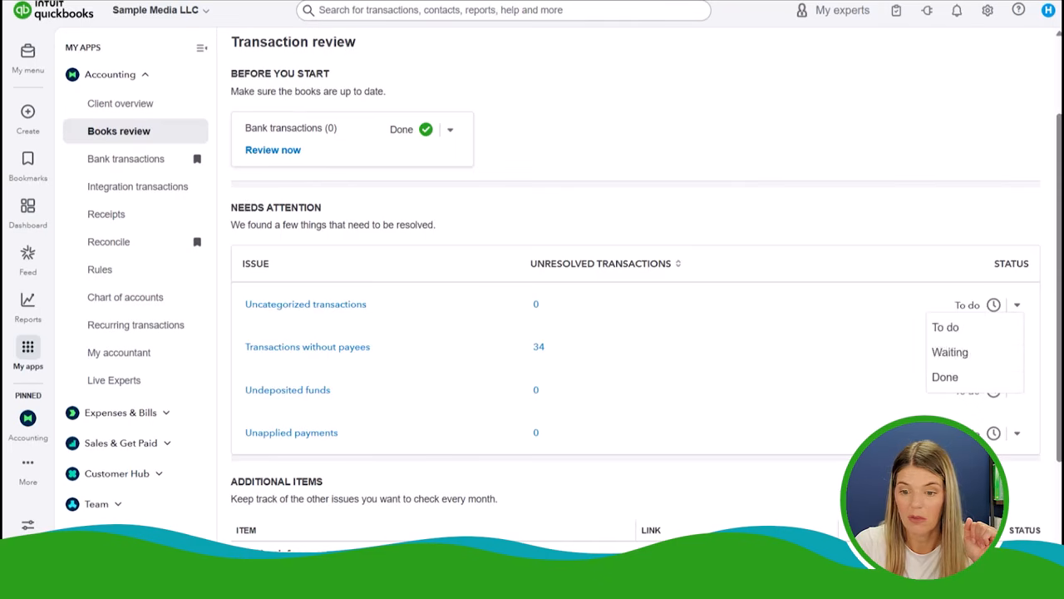
click(948, 376)
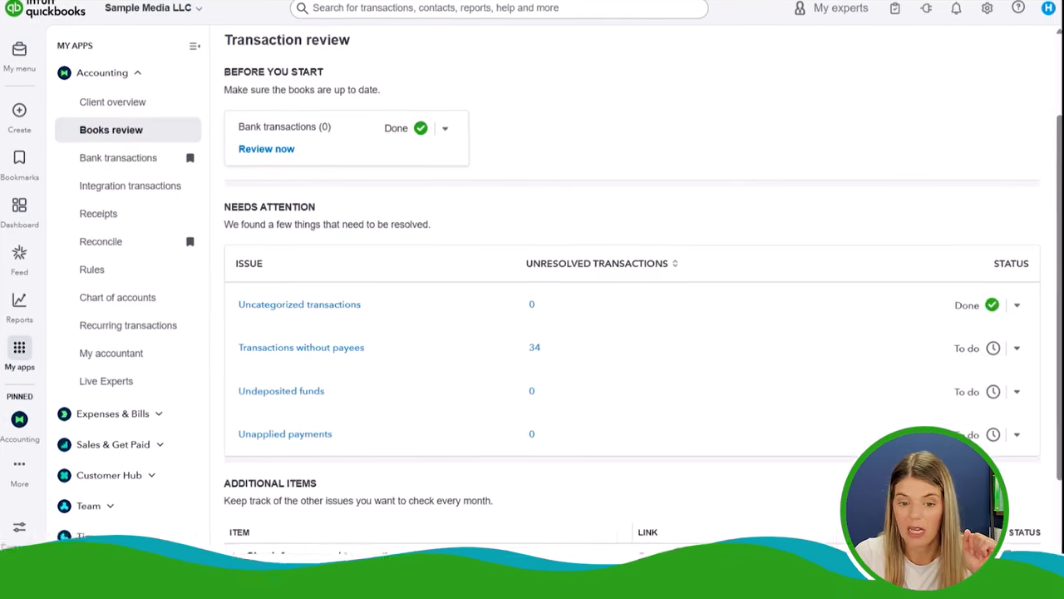
click(1017, 390)
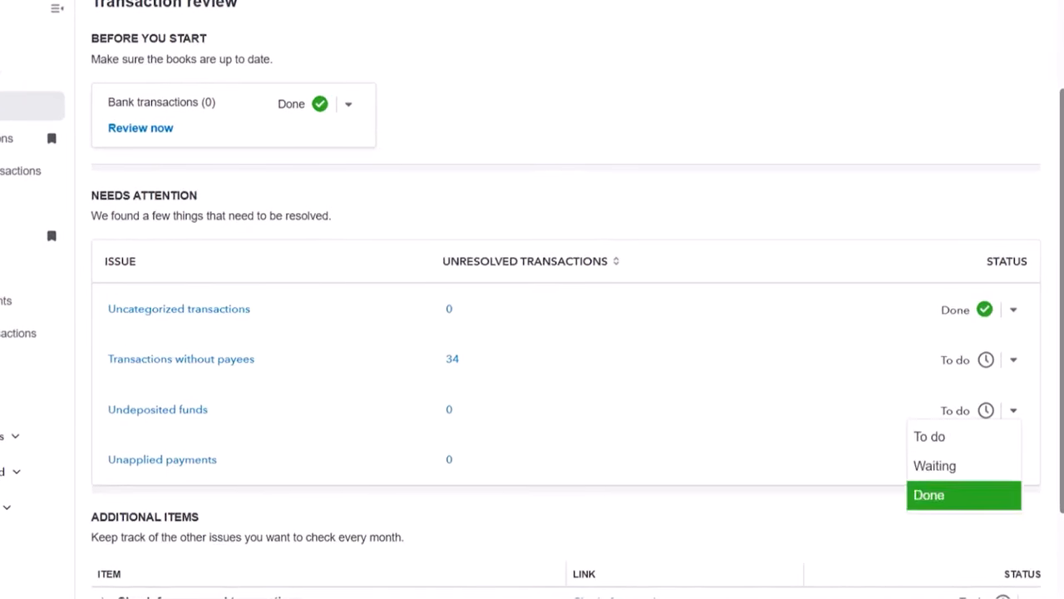
click(964, 494)
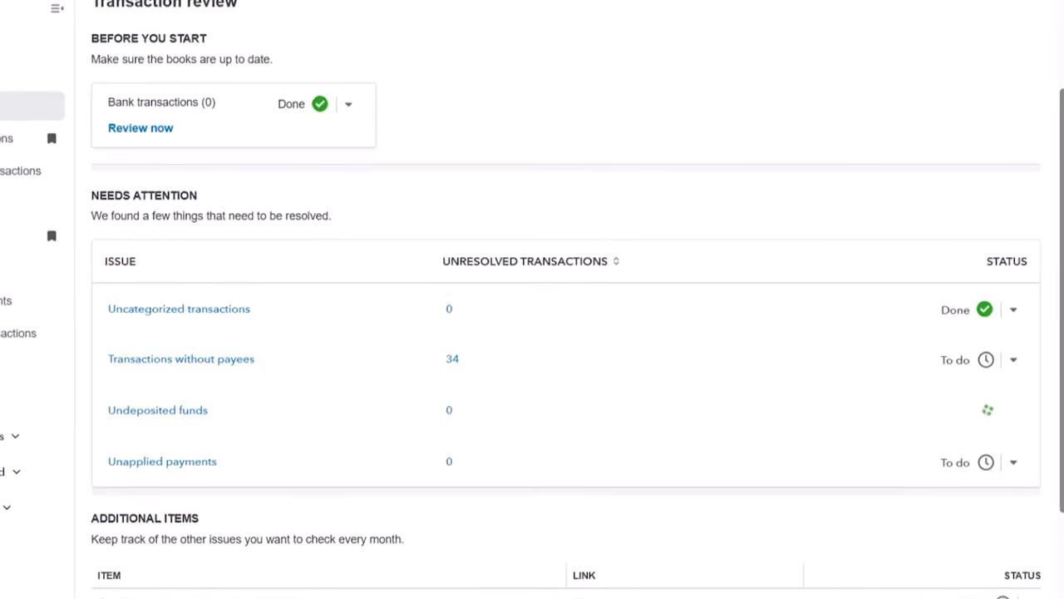
click(1013, 460)
click(964, 546)
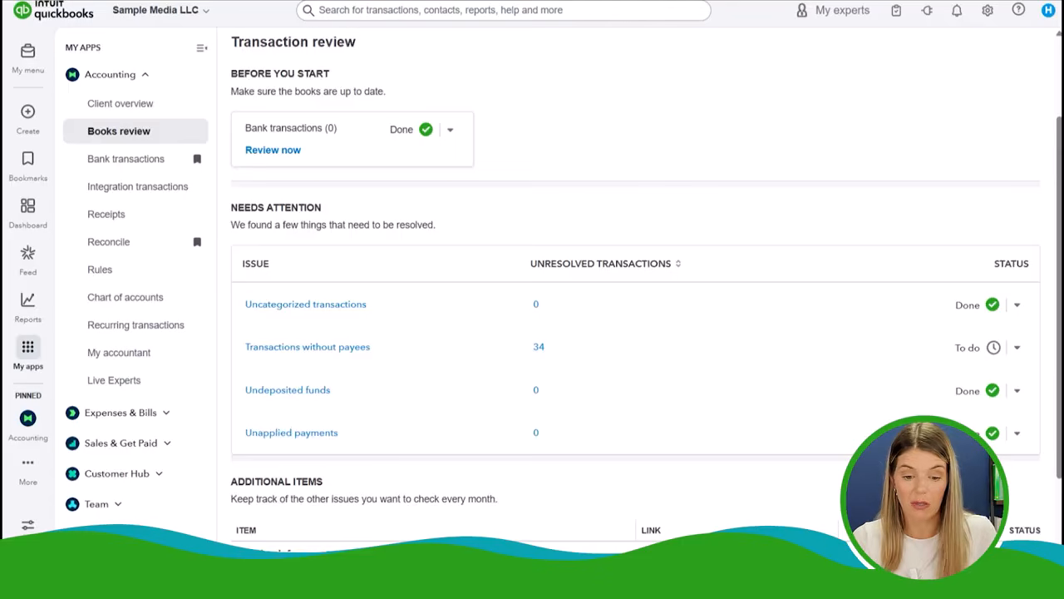
- Examine the Account reconciliation section for each account's unreconciled transactions, reconciled-through dates and outstanding transactions
scroll(632, 333, down, 1)
scroll(632, 333, up, 2)
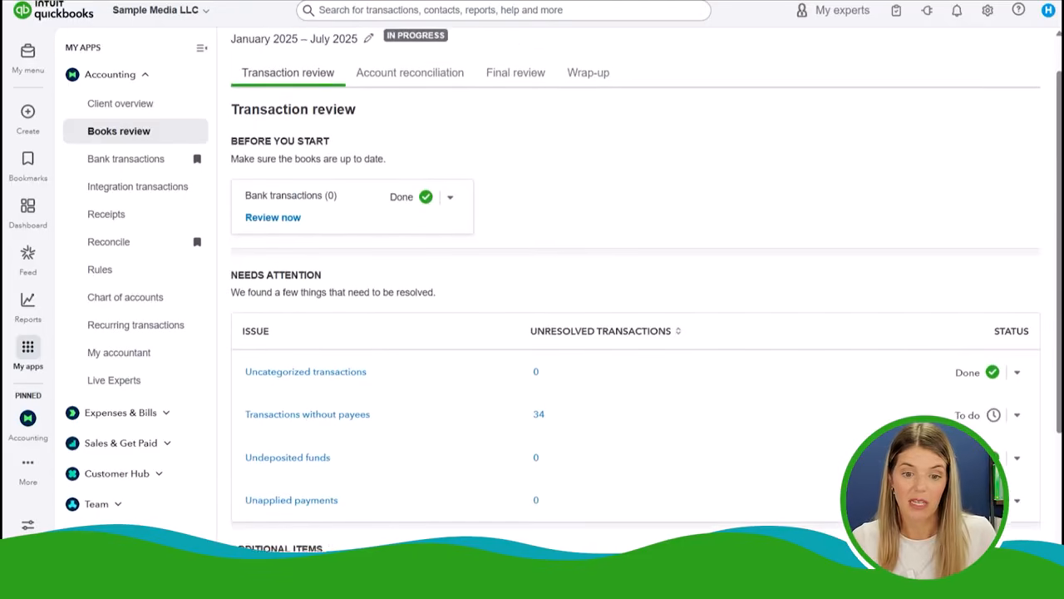
click(410, 75)
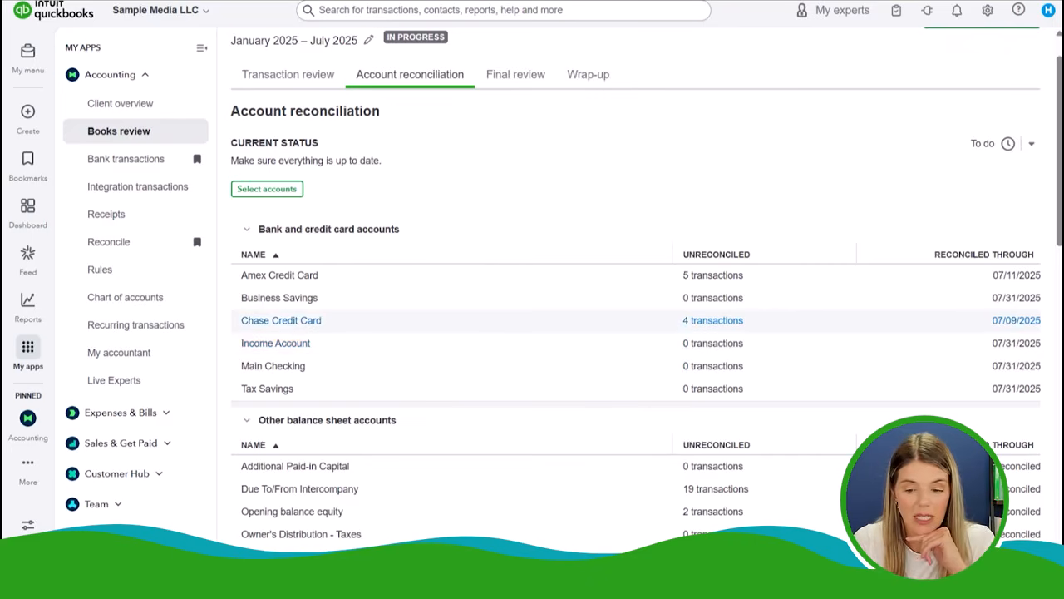
scroll(532, 324, down, 2)
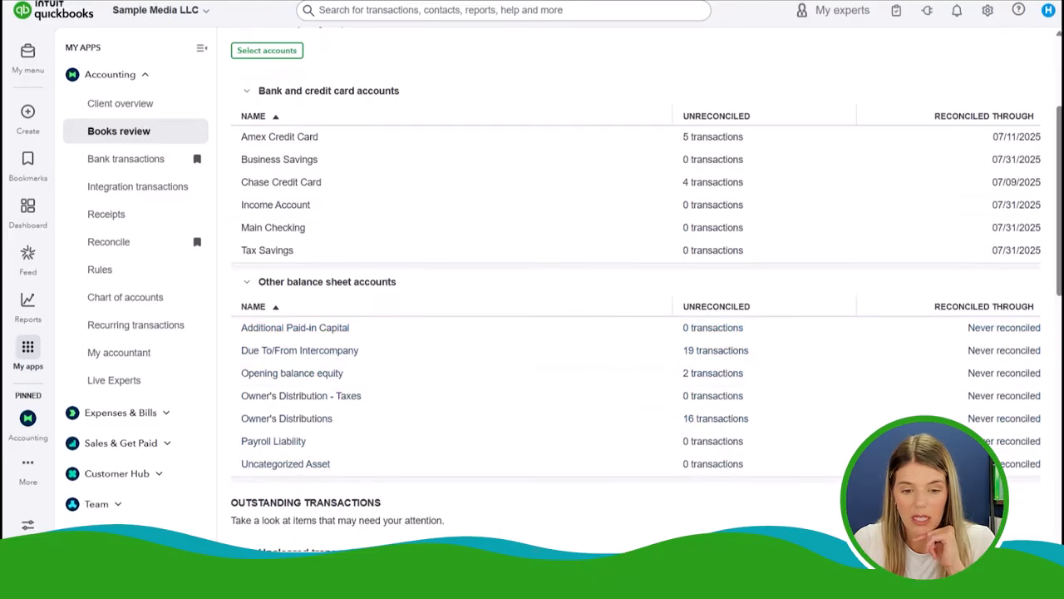
scroll(466, 464, down, 1)
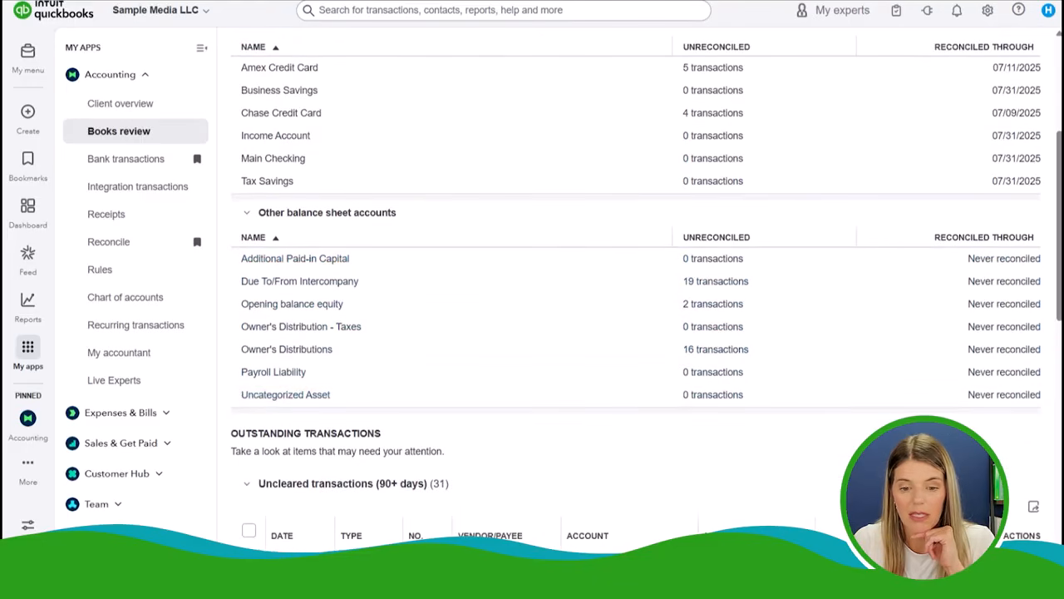
scroll(532, 324, down, 2)
scroll(532, 325, down, 1)
scroll(533, 324, up, 4)
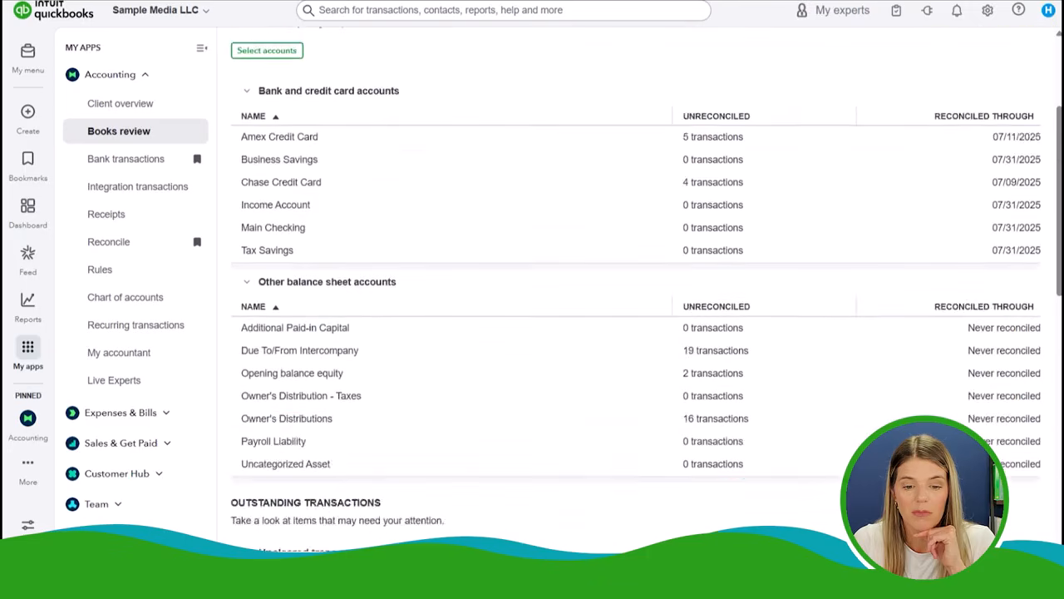
scroll(532, 274, up, 2)
scroll(533, 274, up, 1)
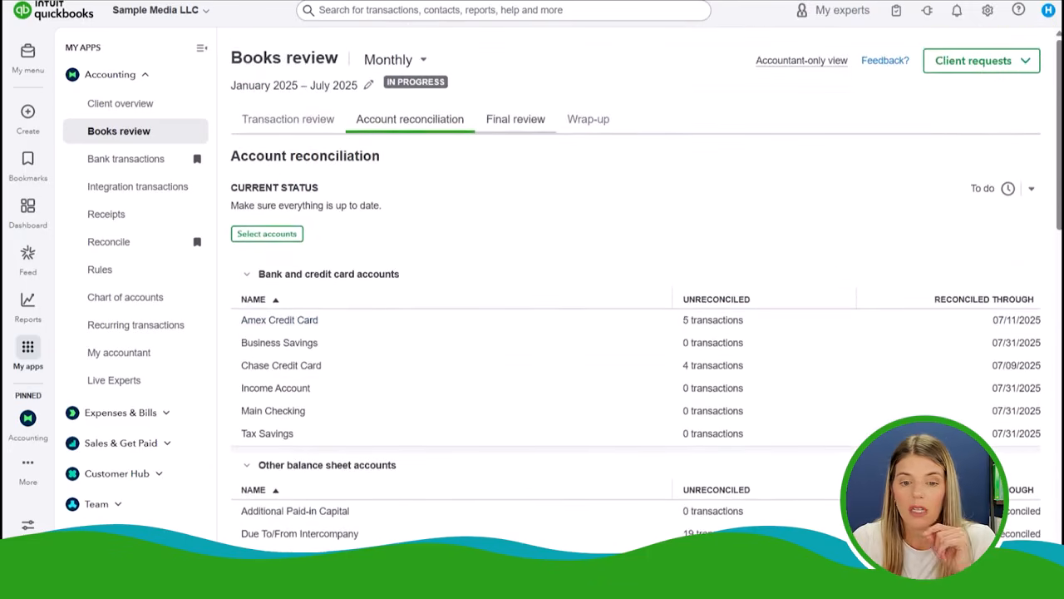
- Check the Final review for old payable and receivable balances and return to the Transaction review
click(515, 120)
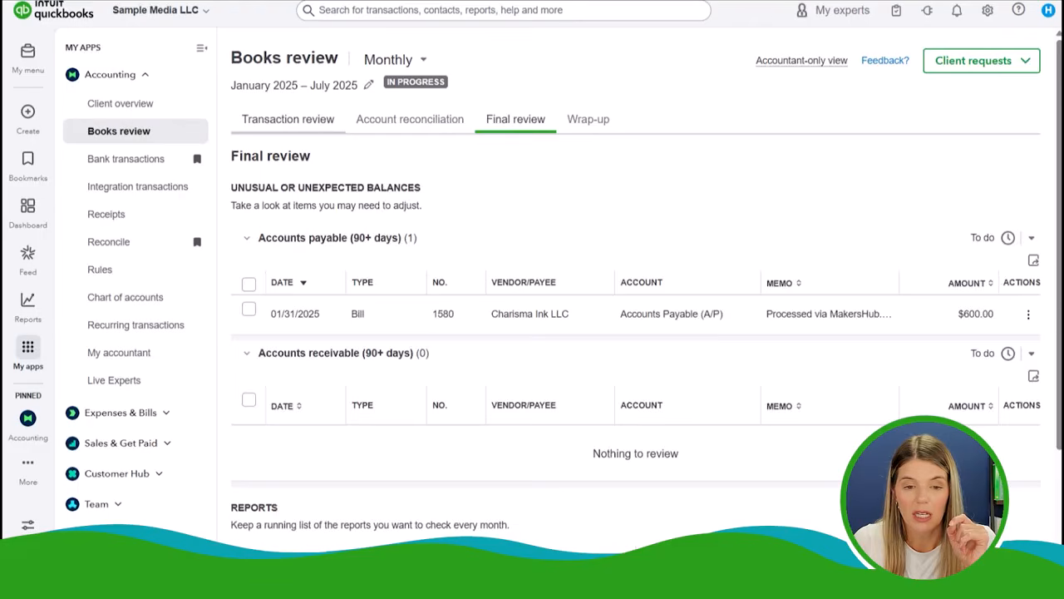
click(287, 119)
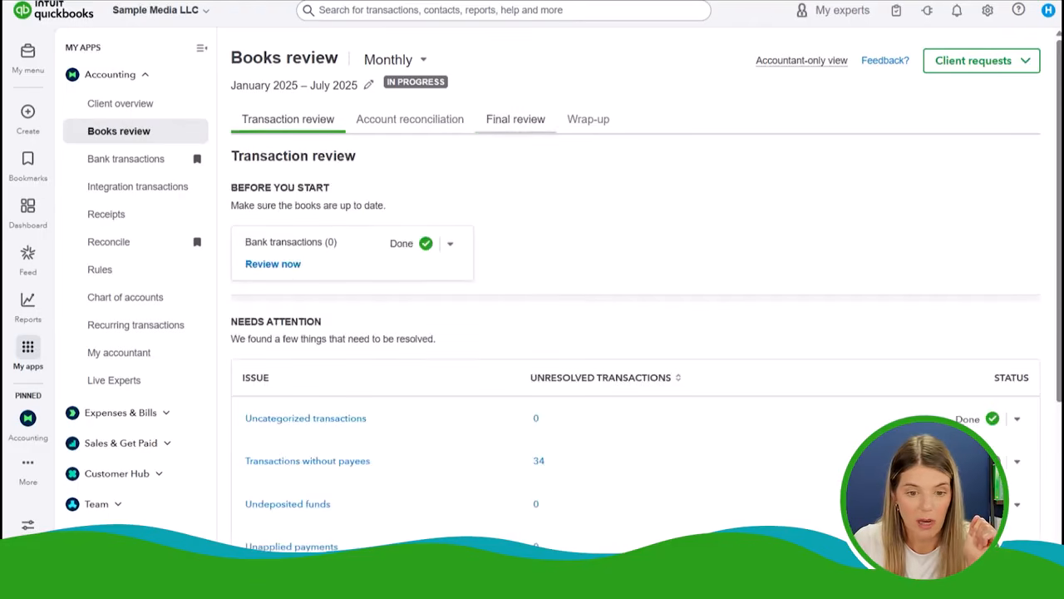